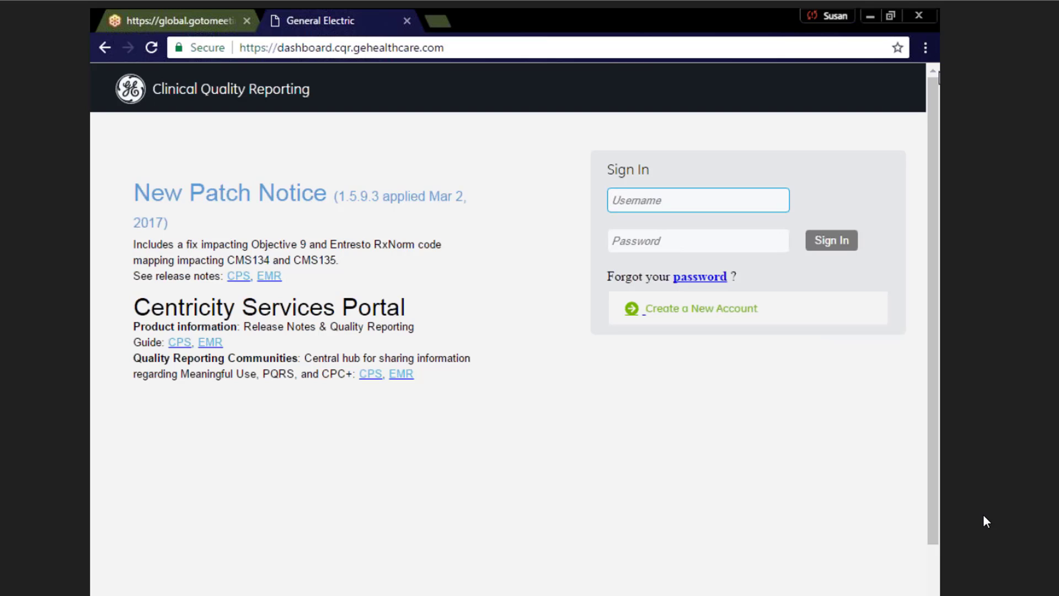
Sign in to the Clinical Quality Reporting dashboard with the account's username and password.
text(ftmadmin)
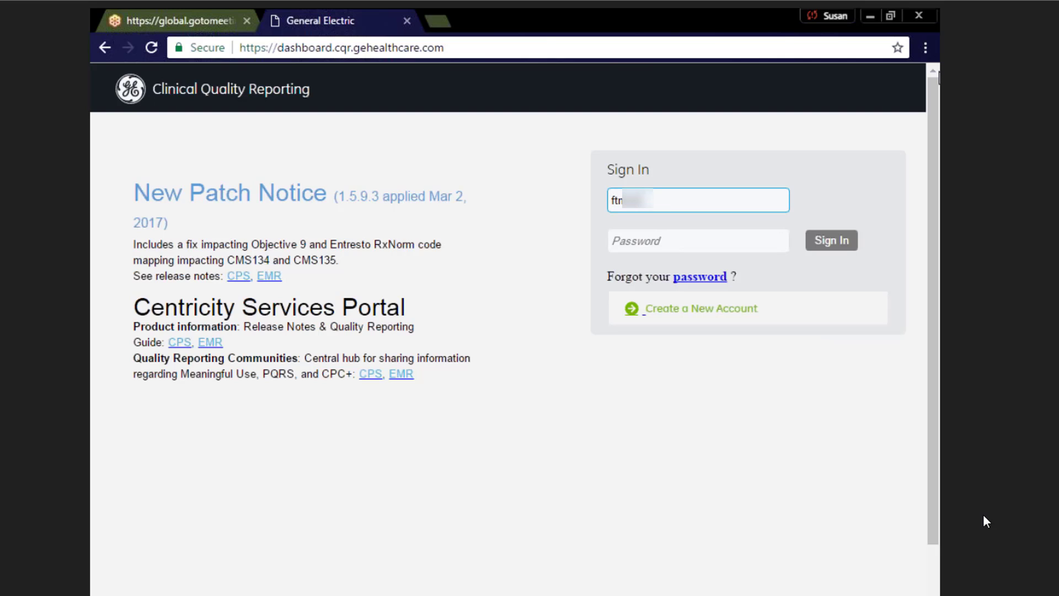
key(Tab)
text(***)
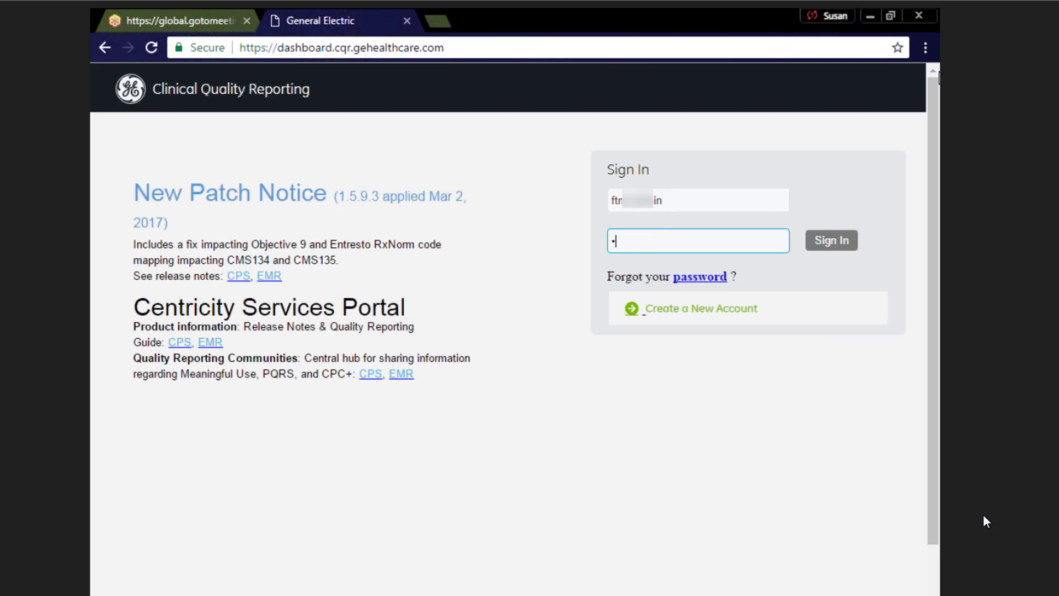
text(******)
key(Return)
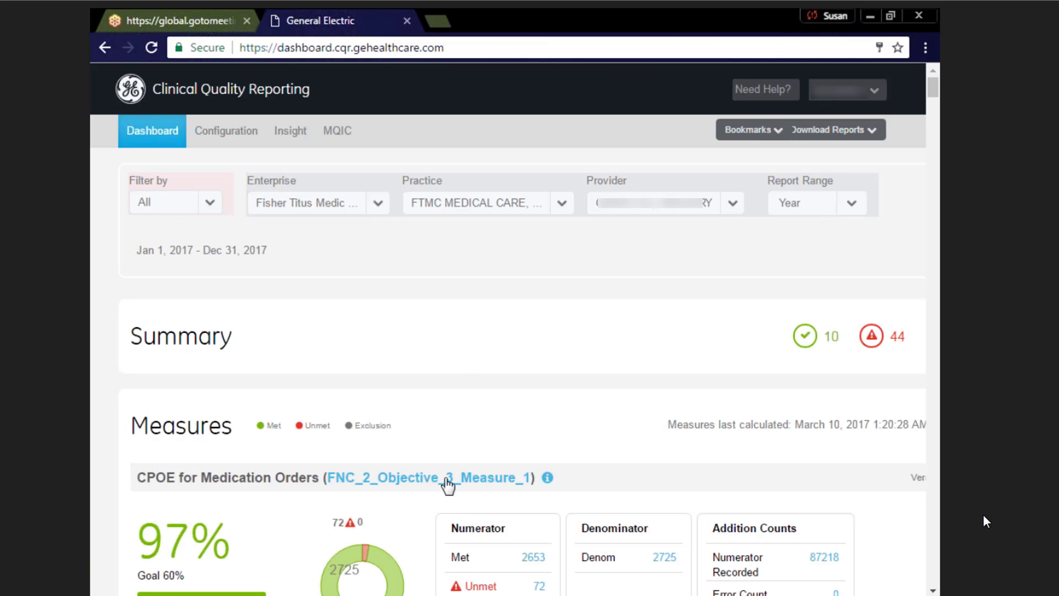
Search the dashboard page for "diab" and list the unmet numerator patients for the CMS122 hemoglobin A1c measure.
scroll(460, 367, down, 5)
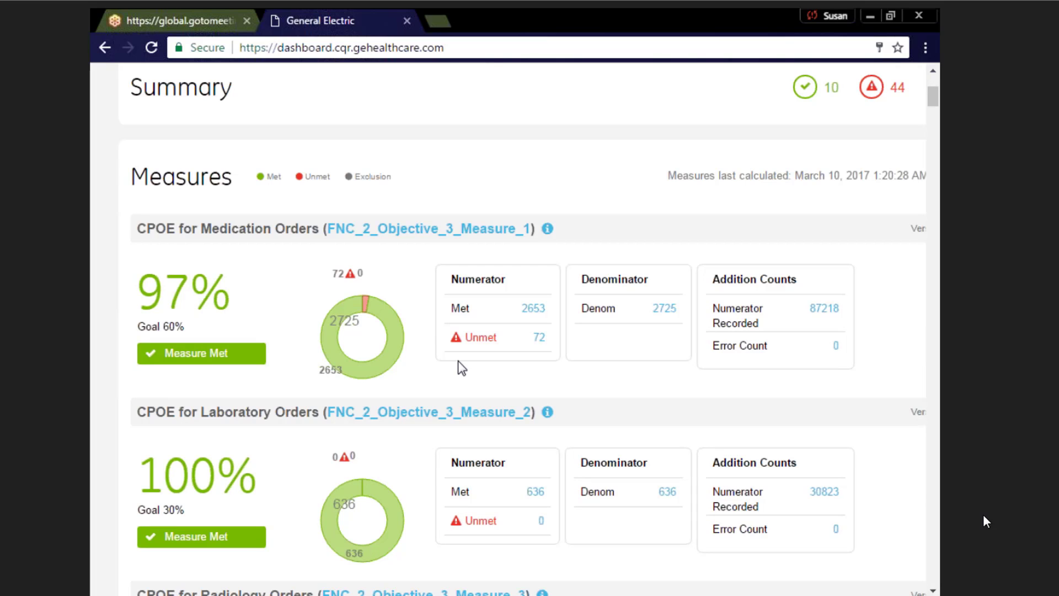
key(ctrl+f)
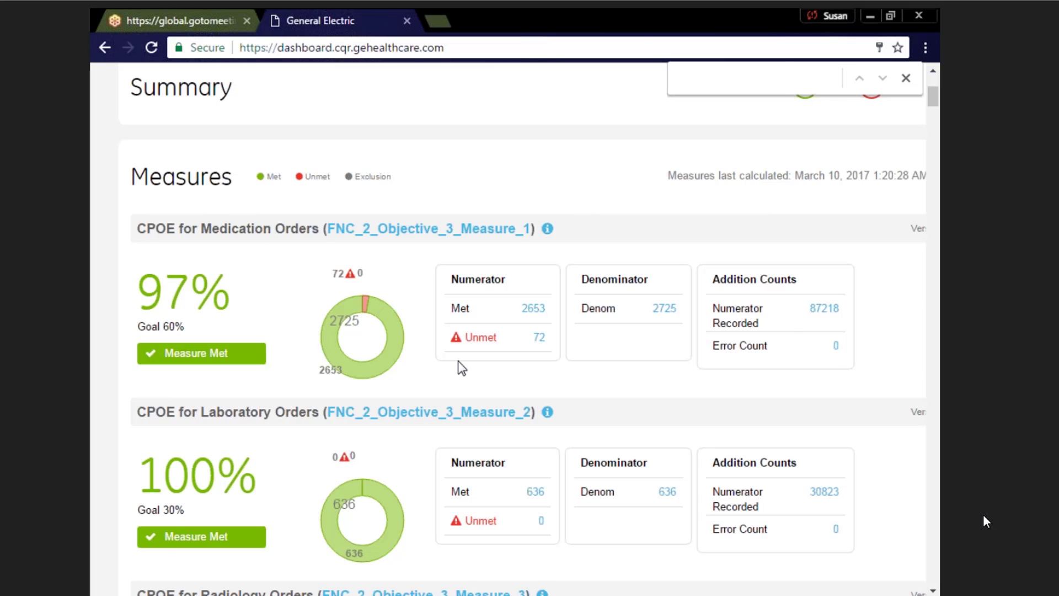
text(dia)
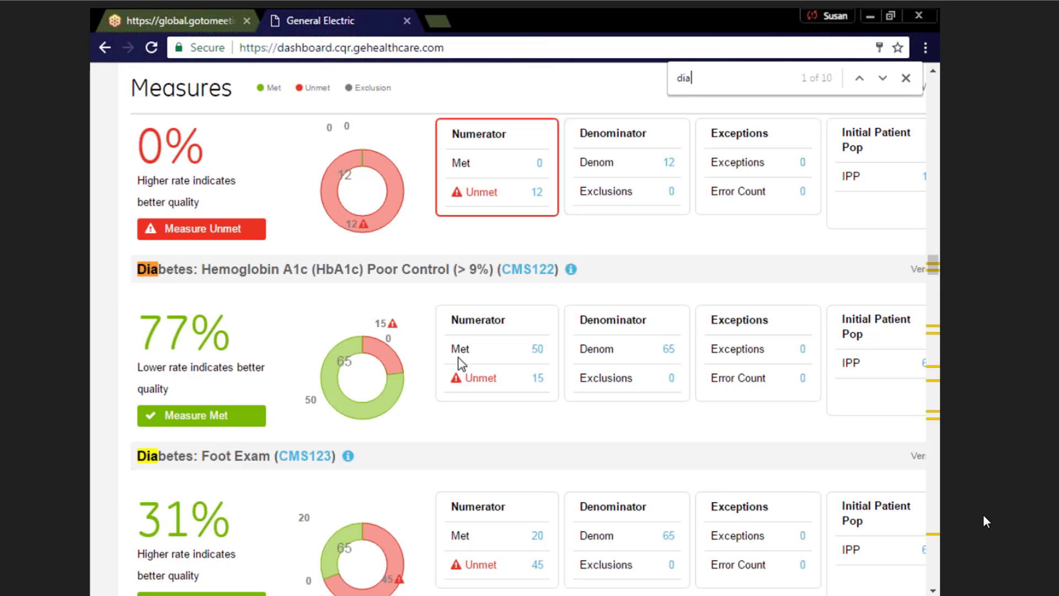
text(b)
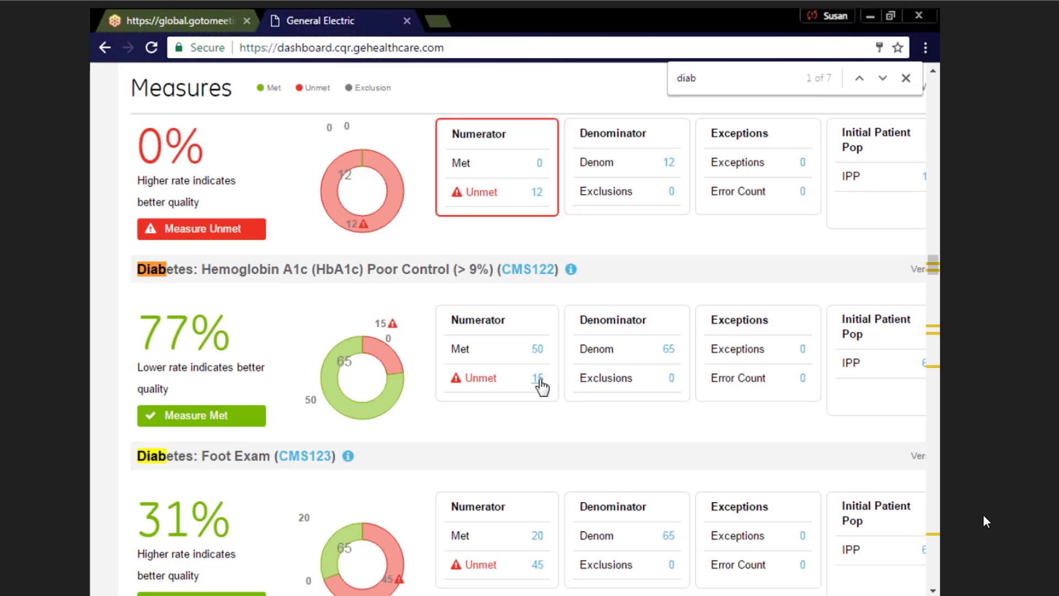
click(539, 381)
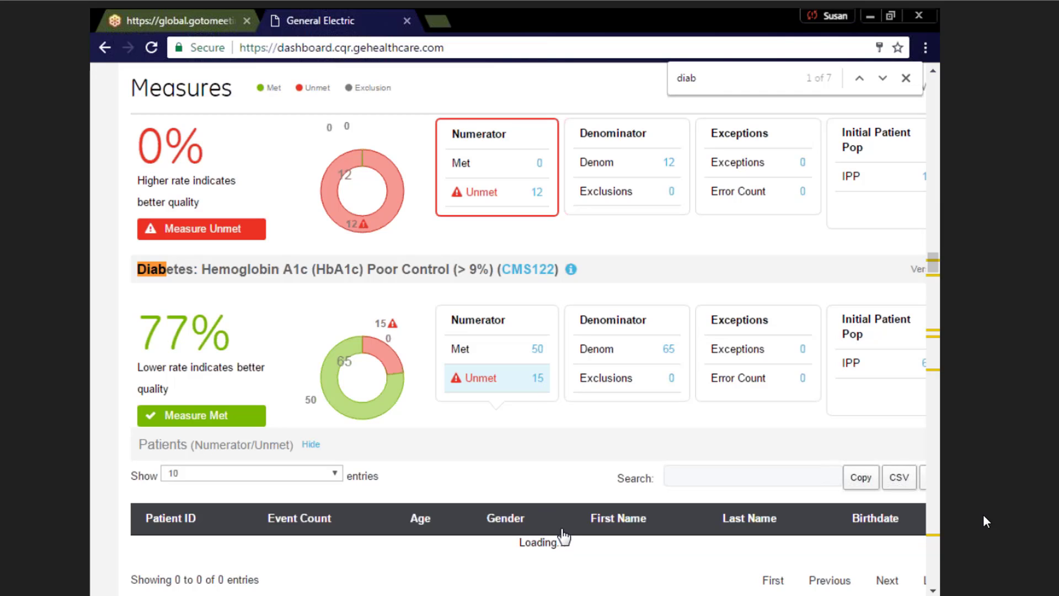
scroll(615, 545, down, 3)
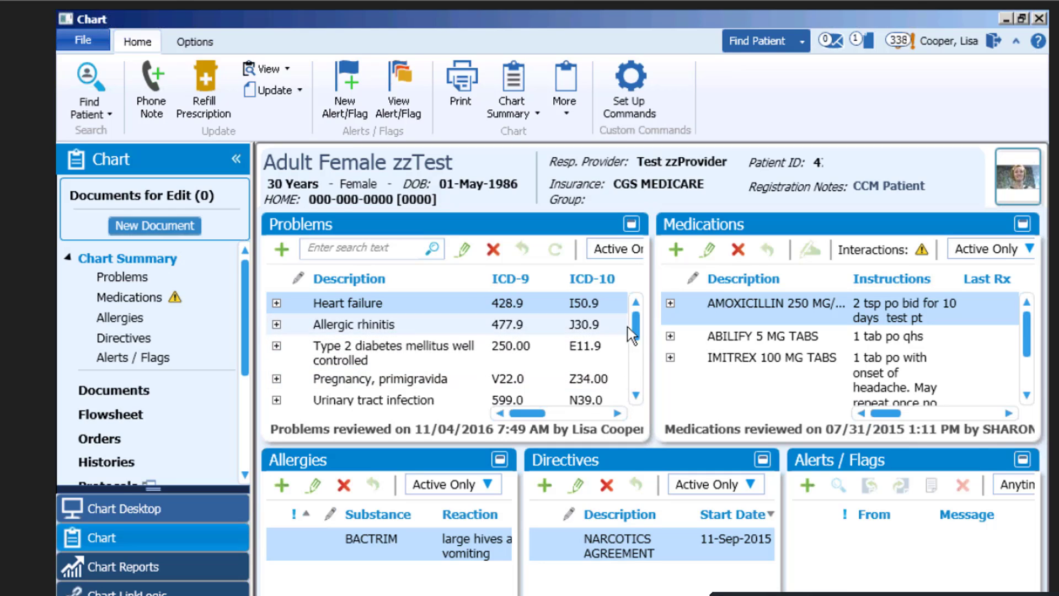
In the Centricity patient chart, expand the Problems list to full view and select Type 2 diabetes mellitus well controlled.
drag(635, 319, 628, 297)
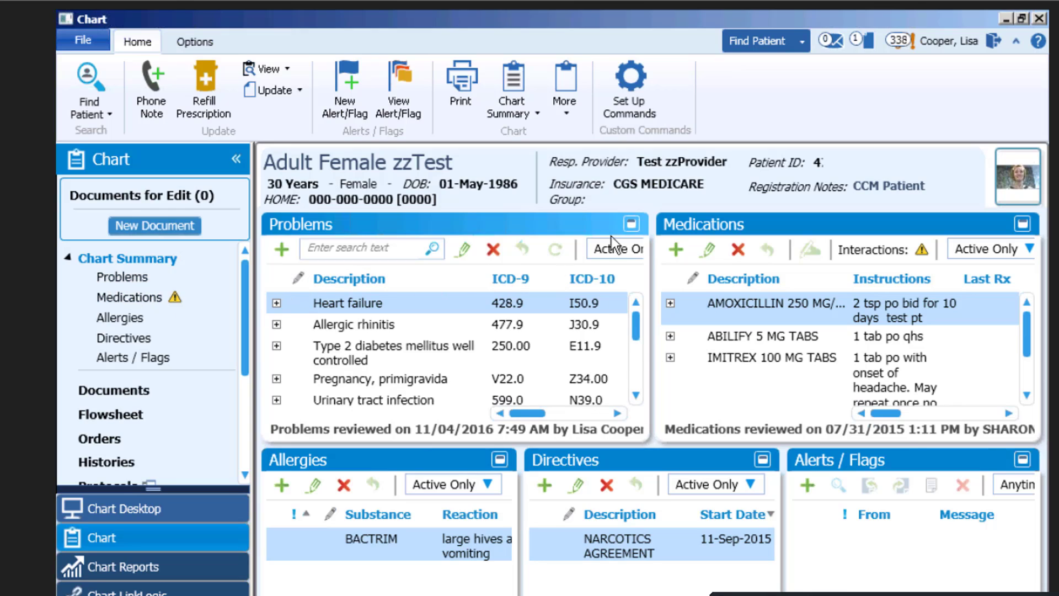
click(628, 224)
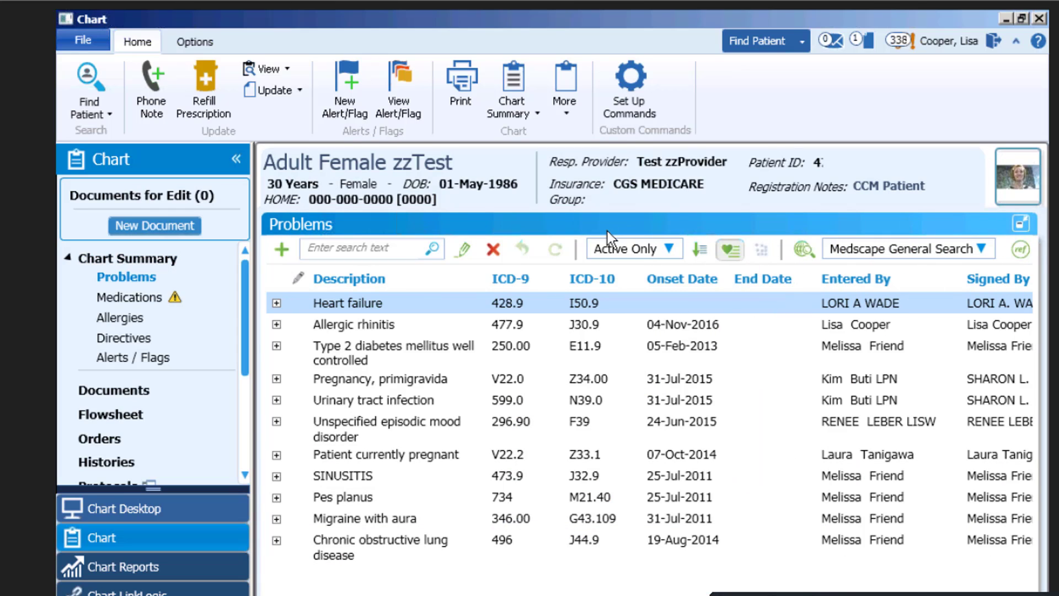
click(423, 345)
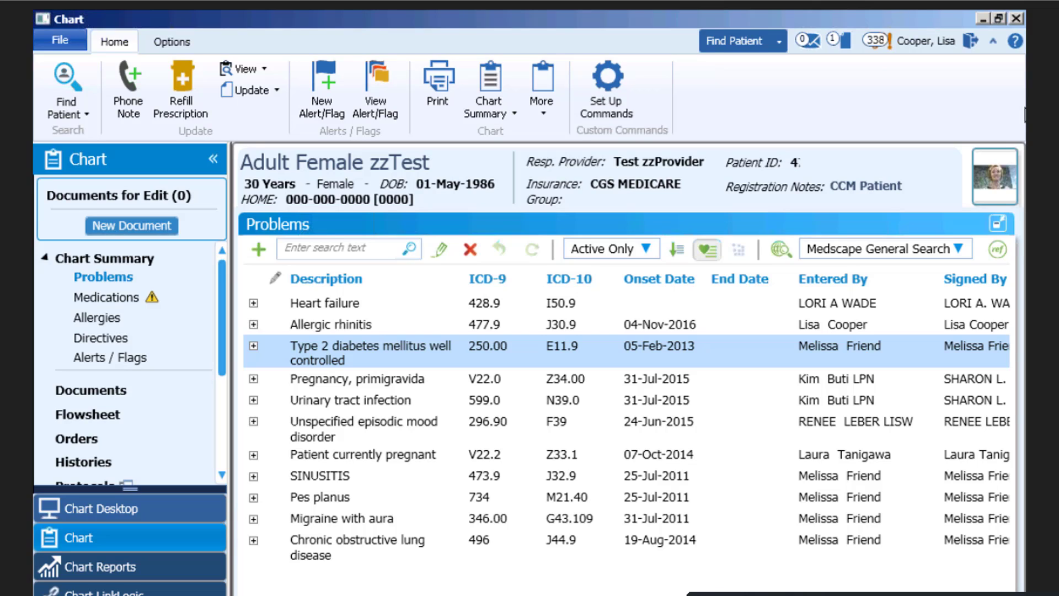
Add High blood pressure to the patient's problems by searching the Smart List for i10, and sign the chart update document.
click(257, 251)
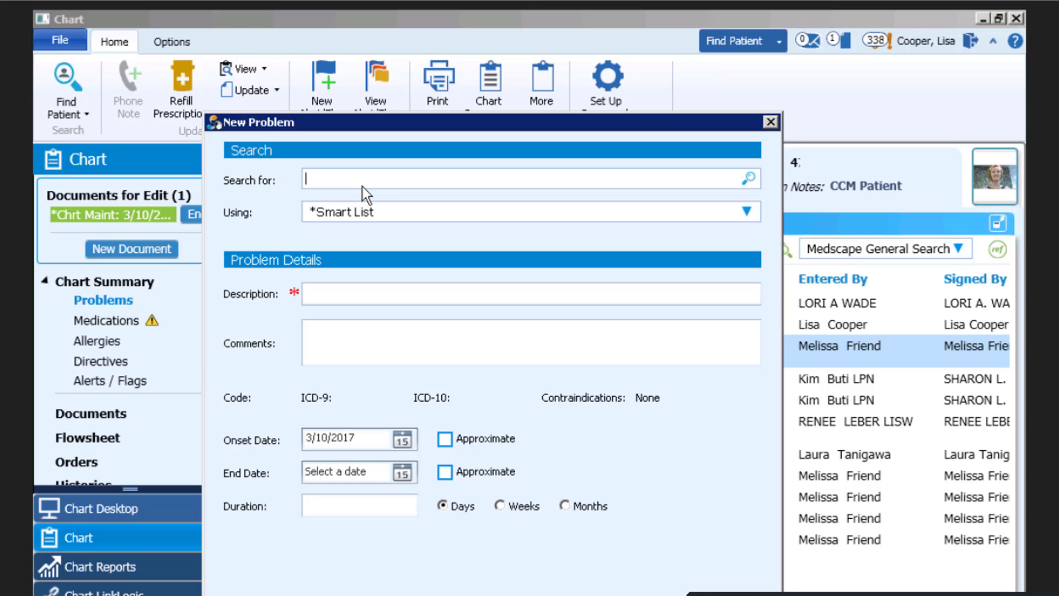
text(i)
text(10)
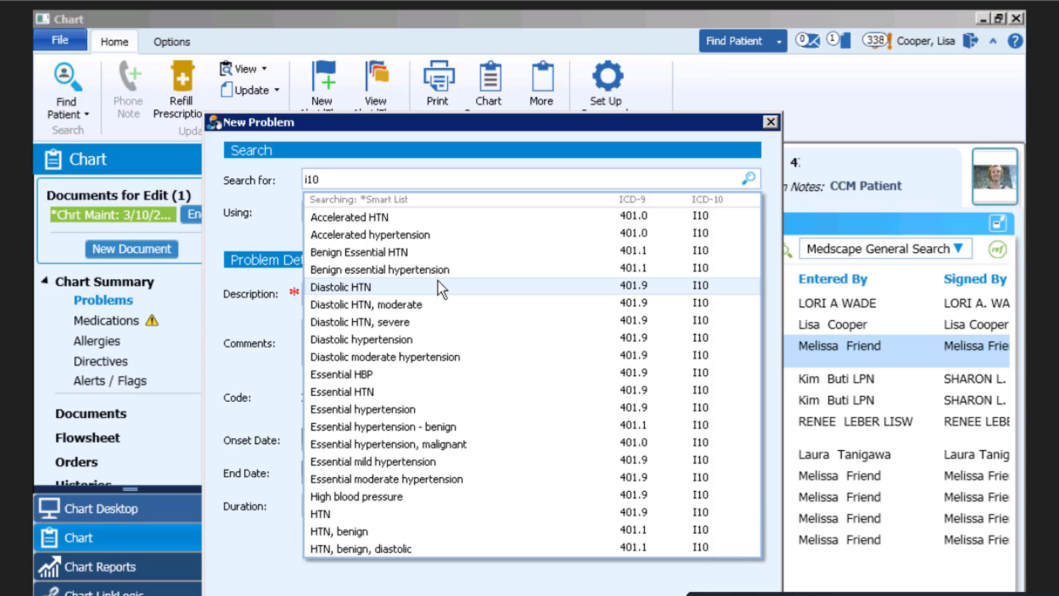
click(388, 493)
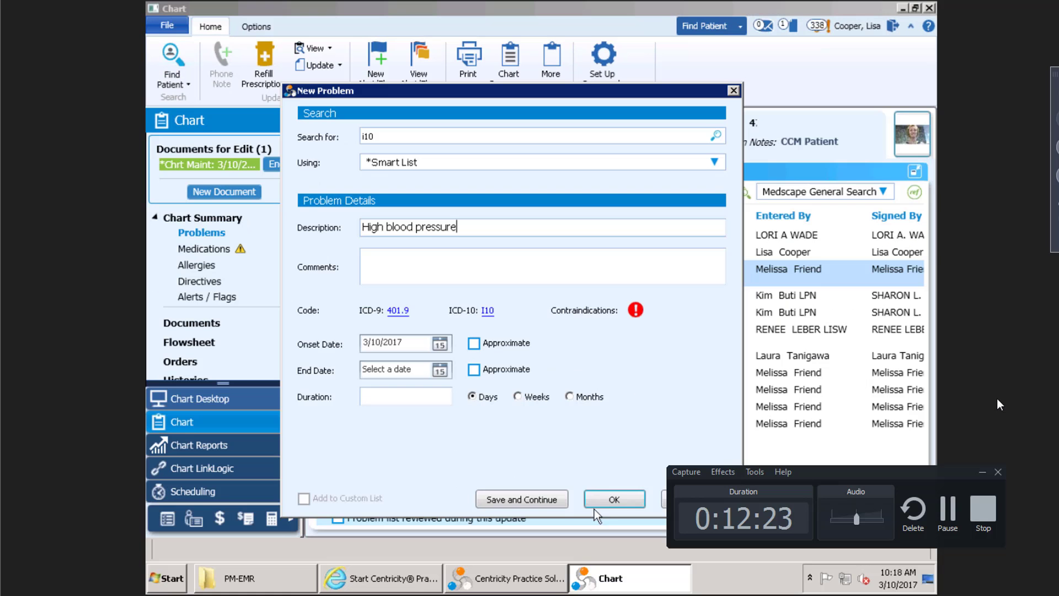
click(624, 498)
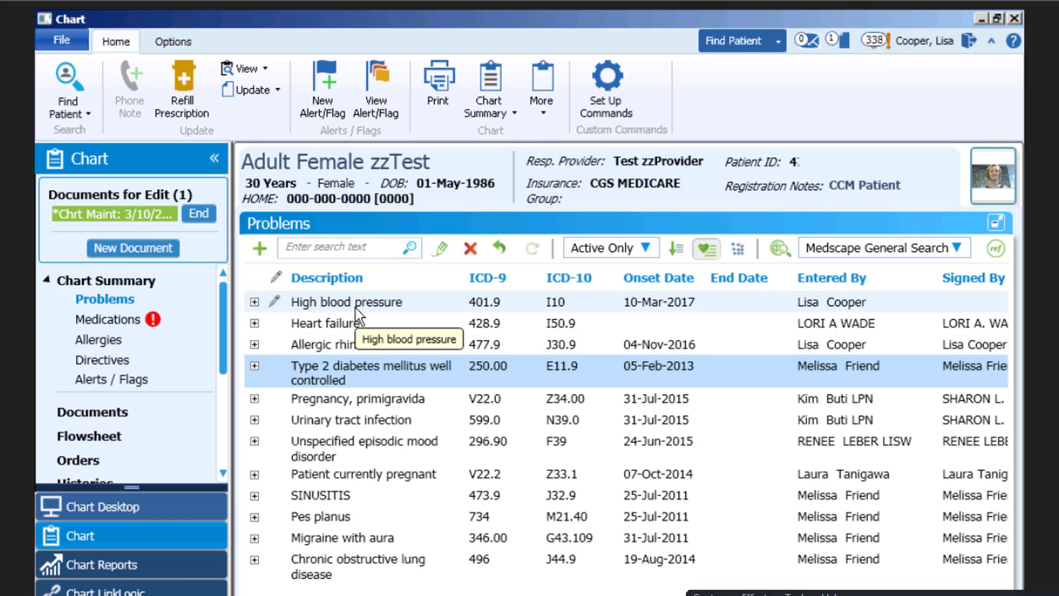
click(194, 213)
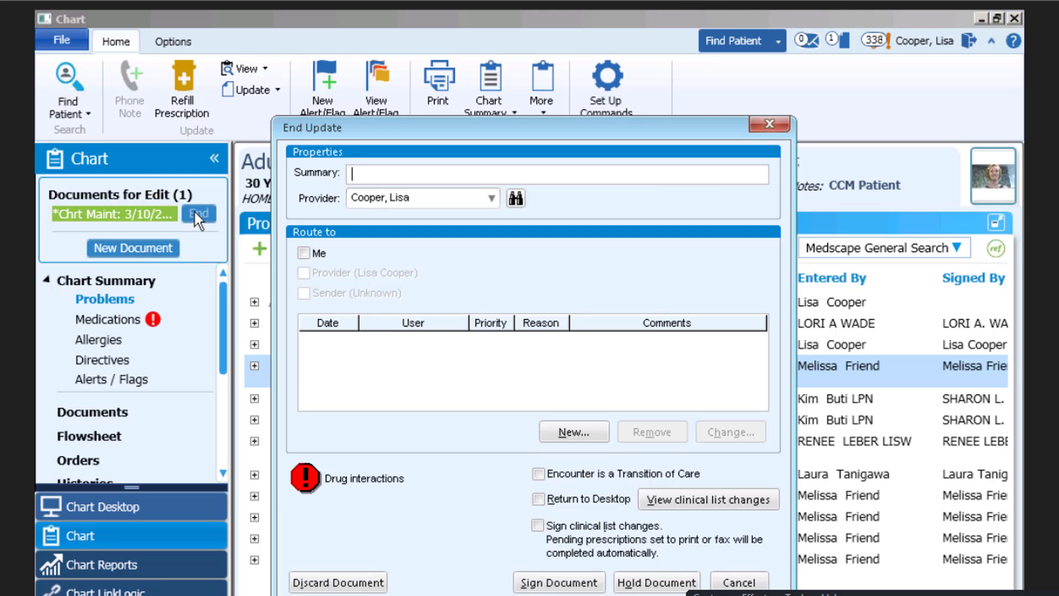
click(550, 580)
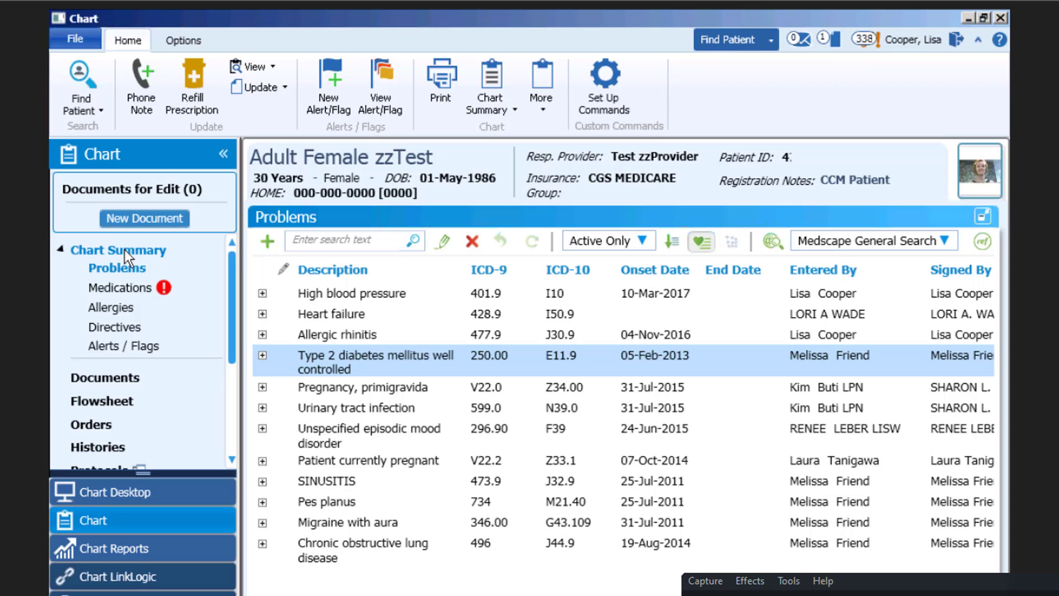
Open the Chart Reports inquiries and set the inquiry to find Patients.
click(119, 548)
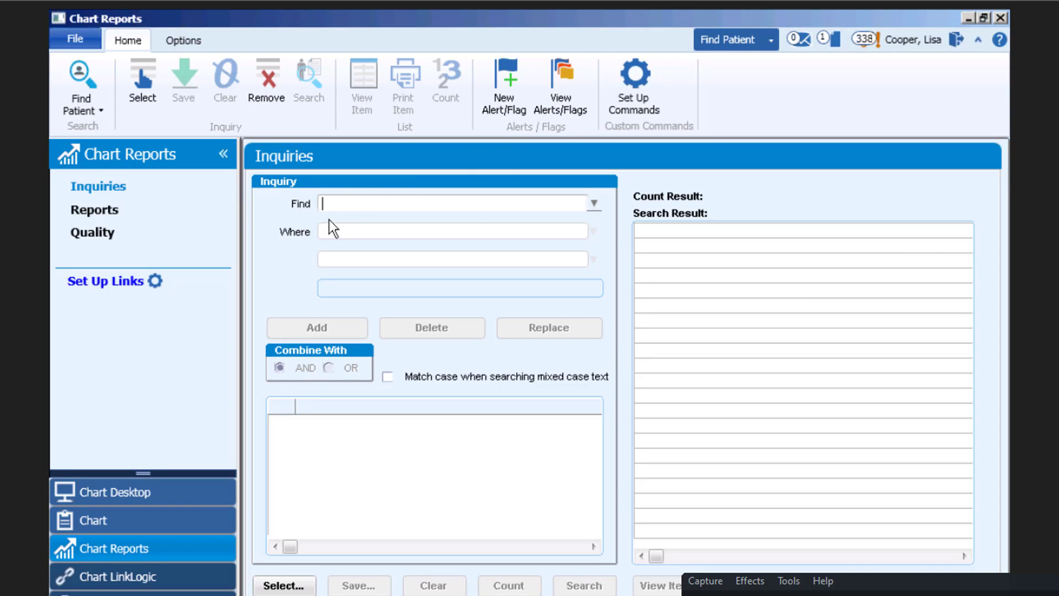
click(593, 203)
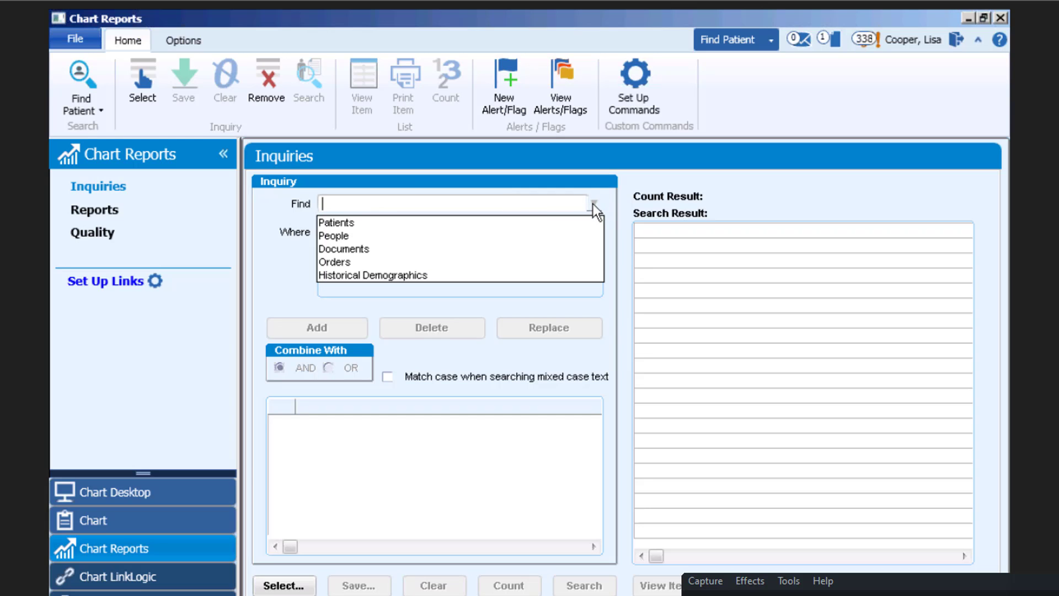
click(504, 225)
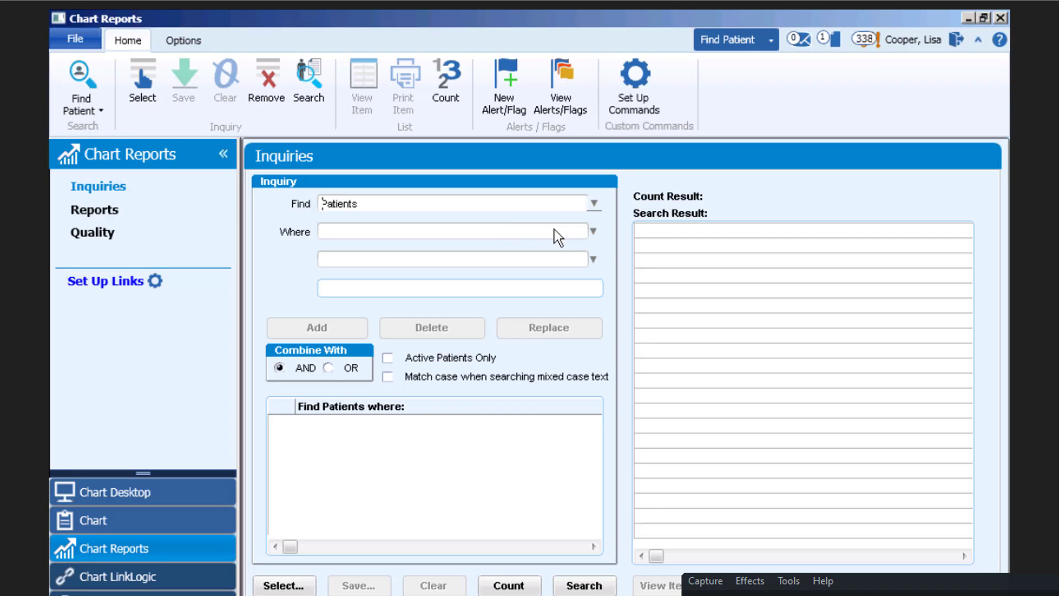
Set the inquiry's first criterion field to Problem Code ICD-10, Active.
click(593, 232)
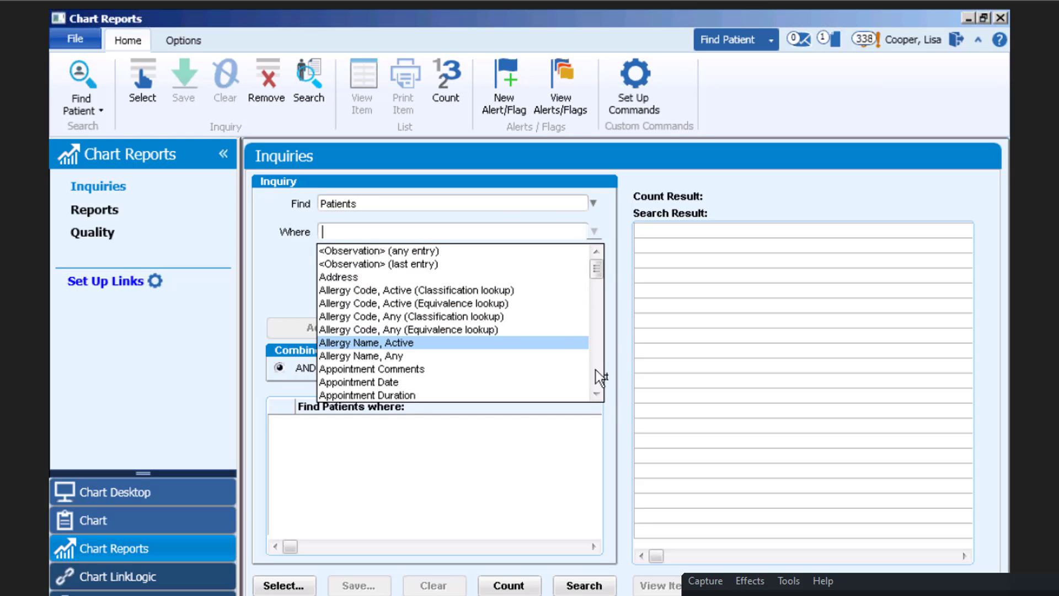
click(595, 395)
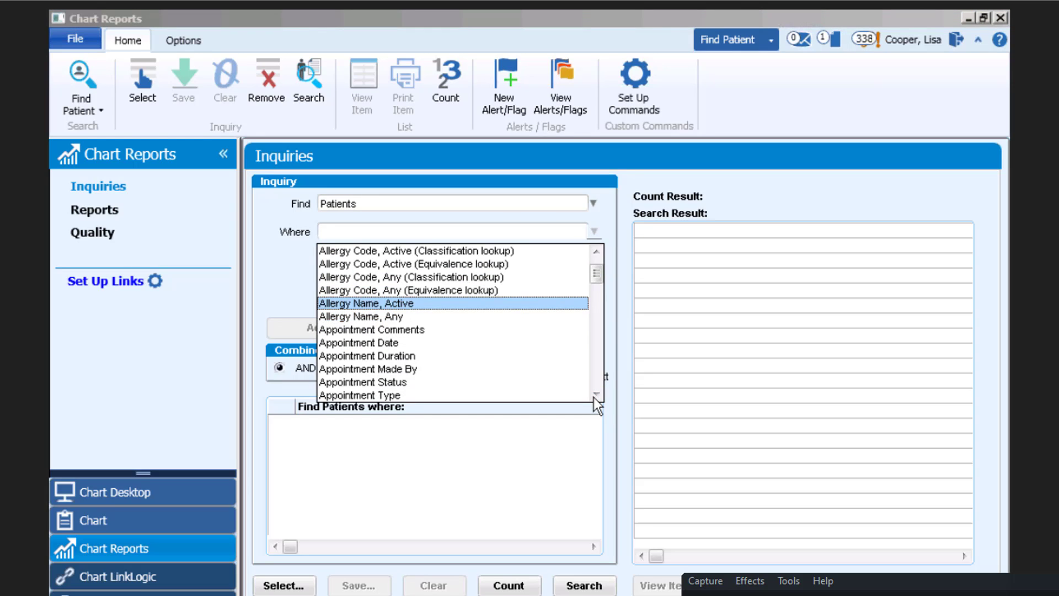
click(595, 394)
click(595, 394)
click(595, 394)
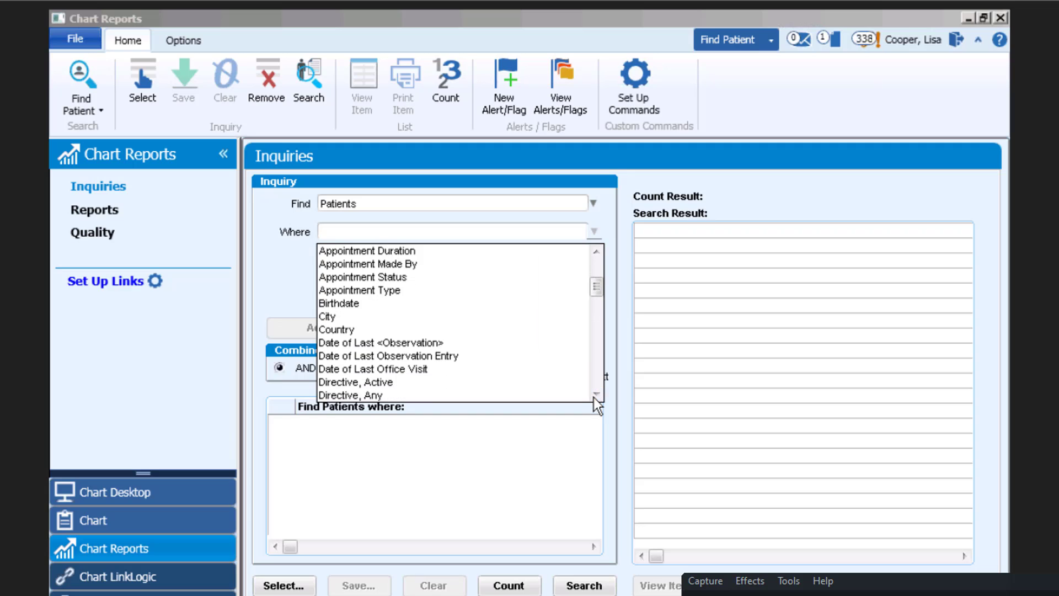
click(595, 394)
click(595, 394)
click(595, 393)
click(595, 394)
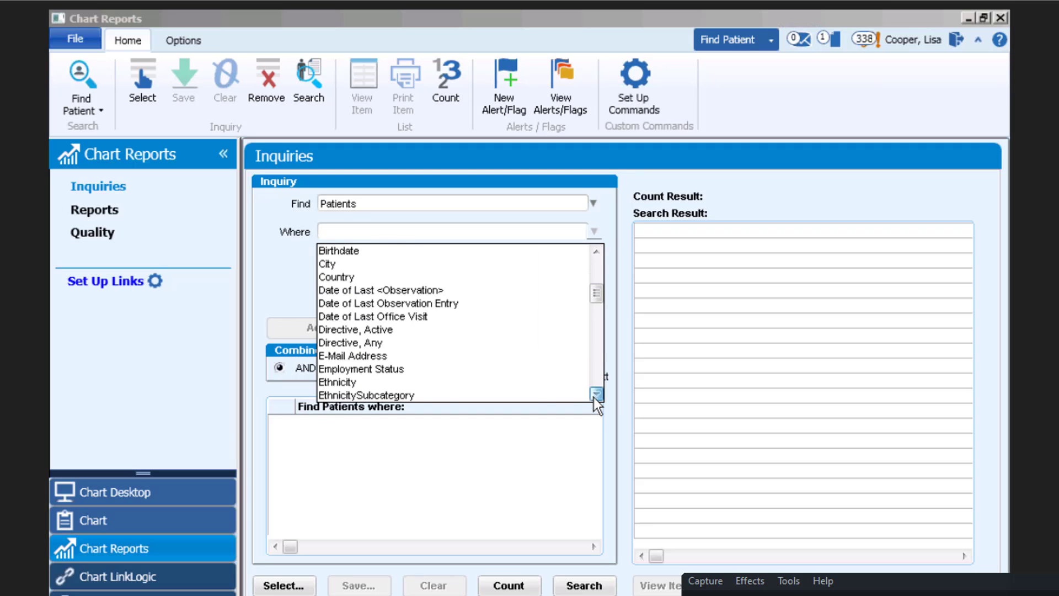
scroll(337, 353, down, 10)
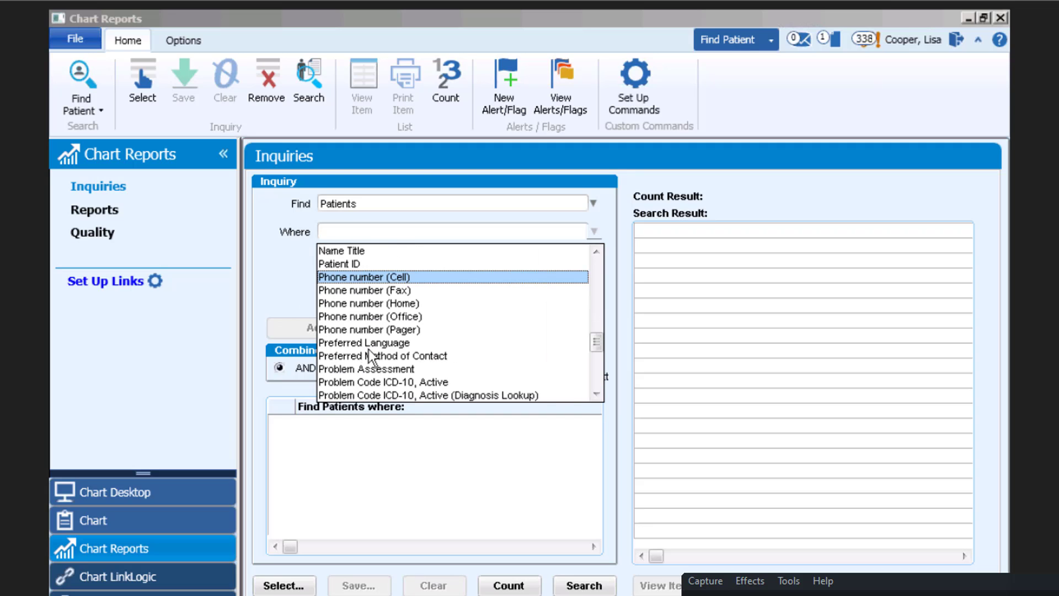
click(439, 382)
Complete the problem code criterion as contains i10, add it to the inquiry, and restrict it to active patients only.
click(594, 259)
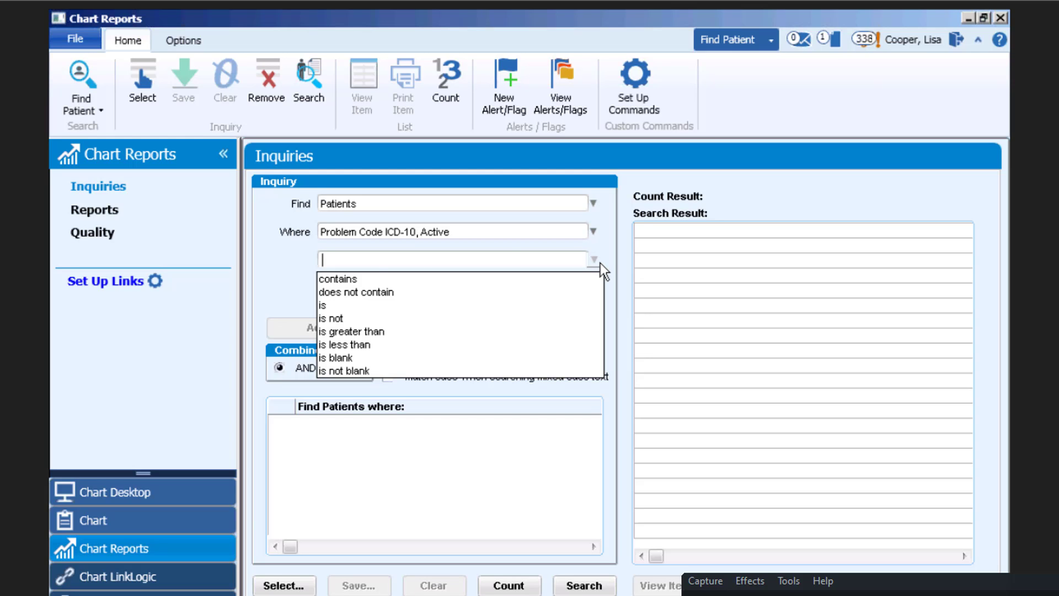
click(358, 283)
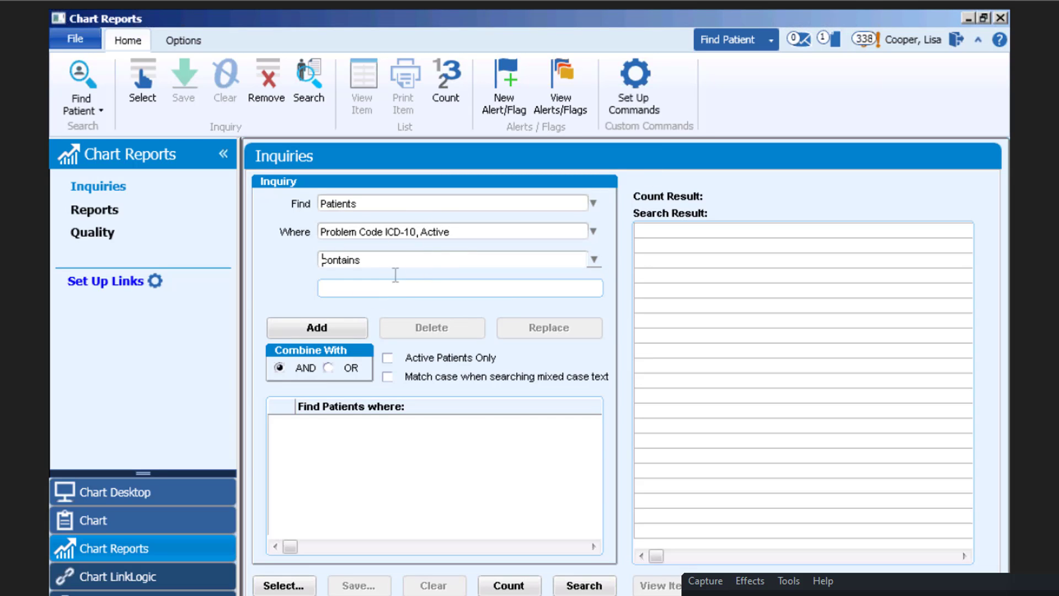
click(382, 287)
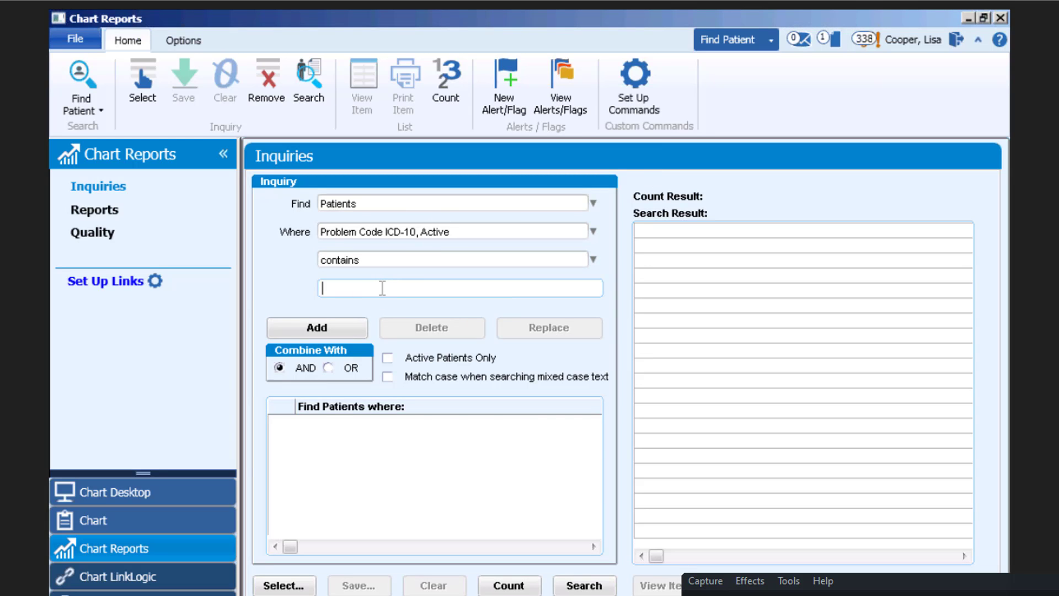
text(i10)
click(328, 325)
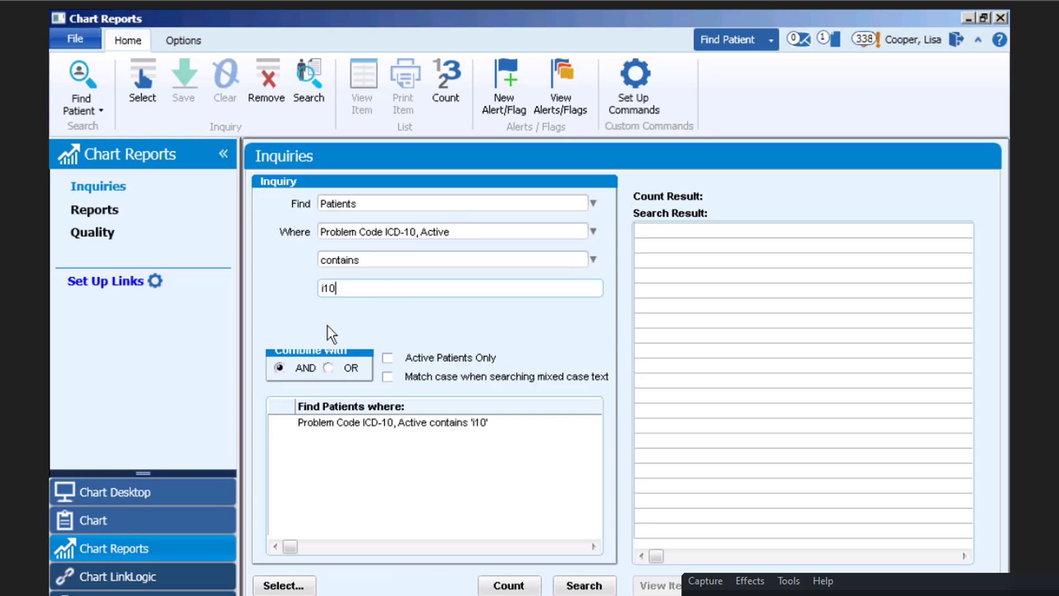
click(388, 357)
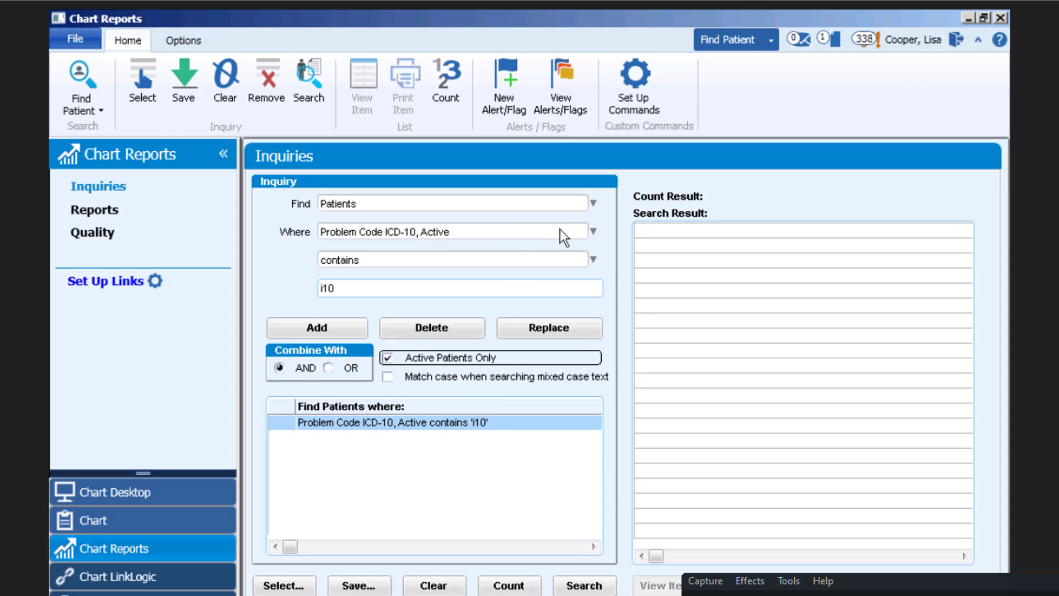
Start a second inquiry criterion on Appointment Date with the condition is on or after.
click(593, 231)
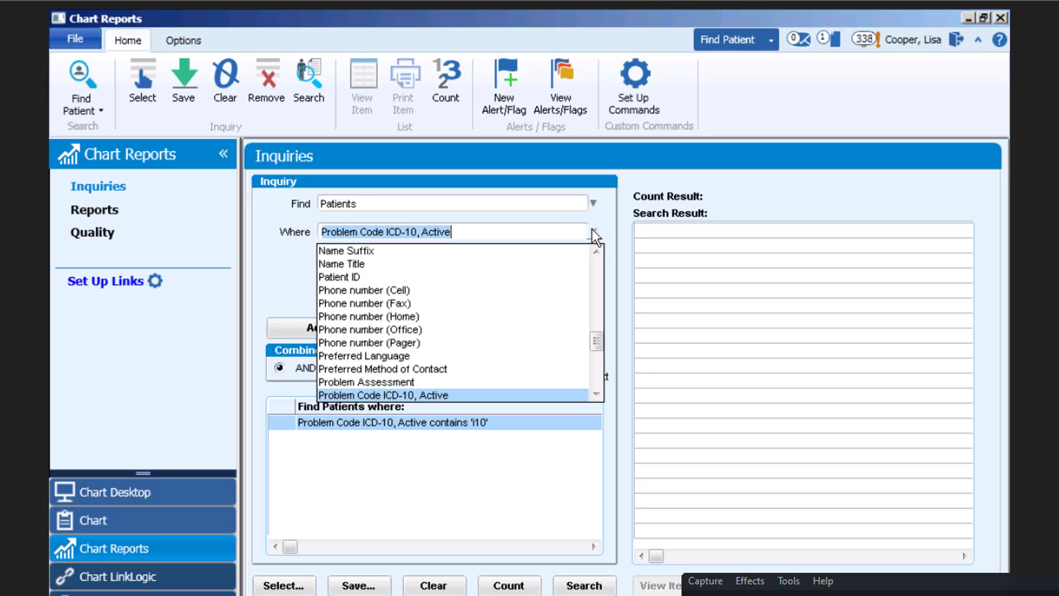
click(491, 265)
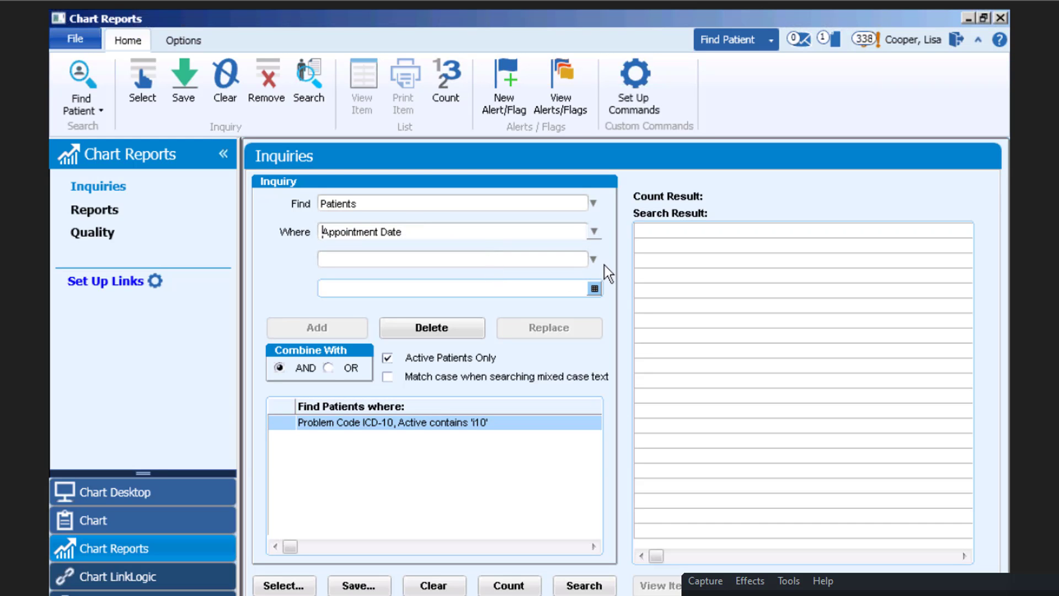
click(591, 258)
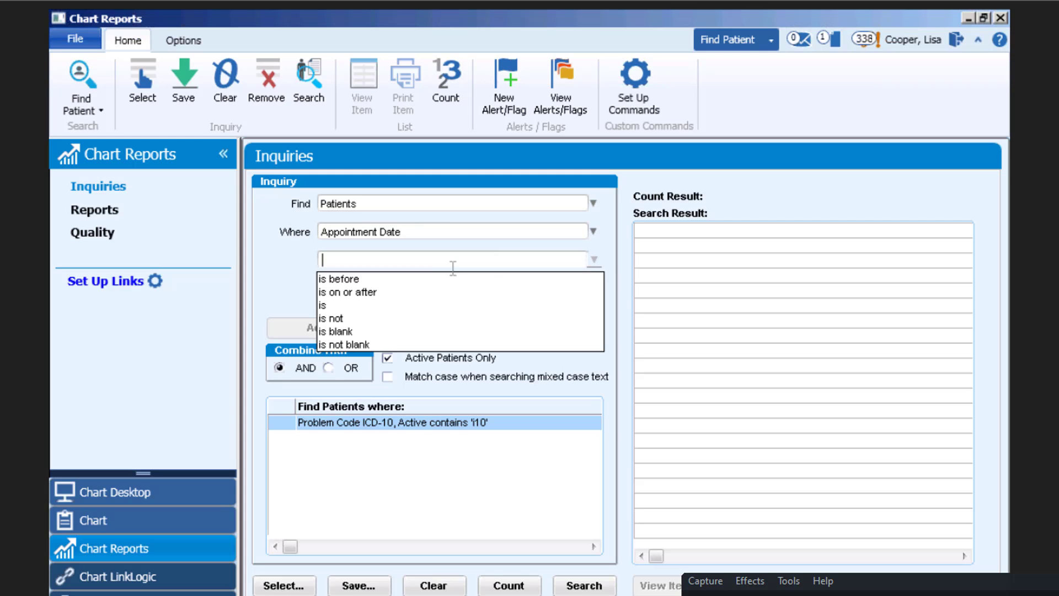
click(336, 293)
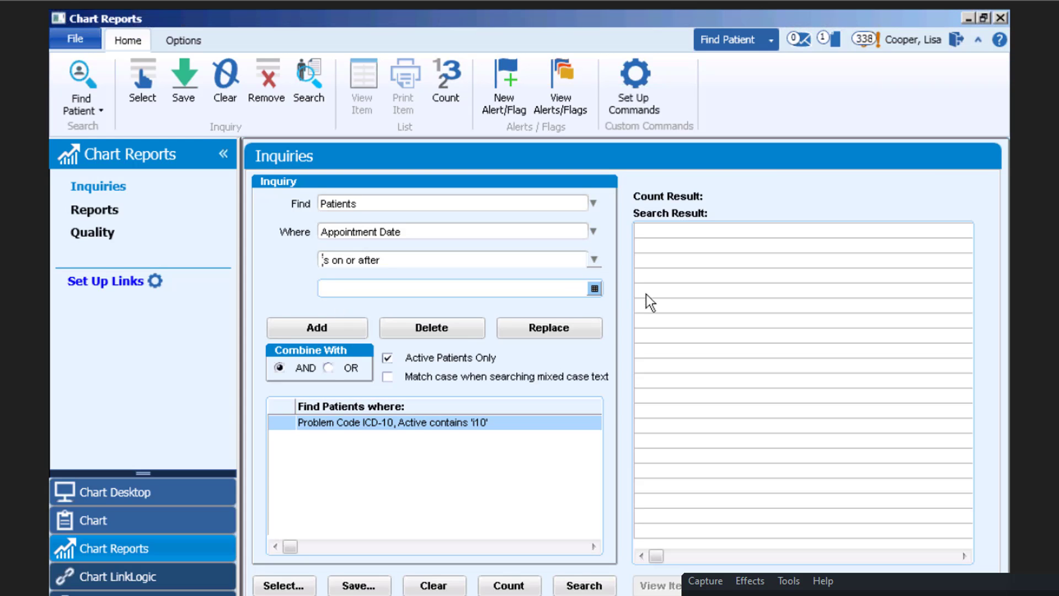
Set the appointment criterion's date to 01/01/2015 and add it to the inquiry, combined with AND.
click(598, 289)
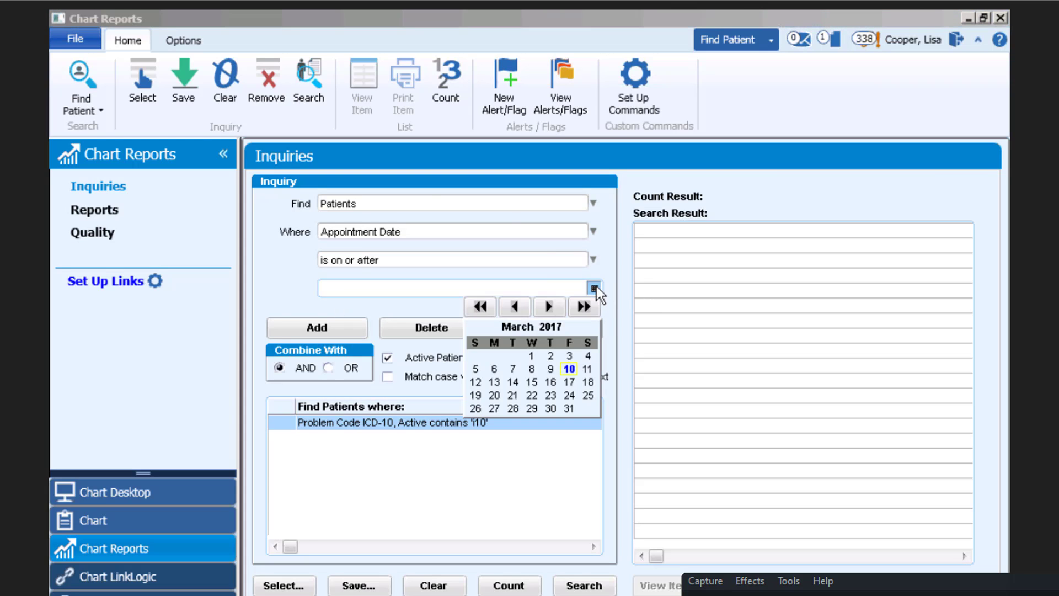
click(515, 306)
click(480, 307)
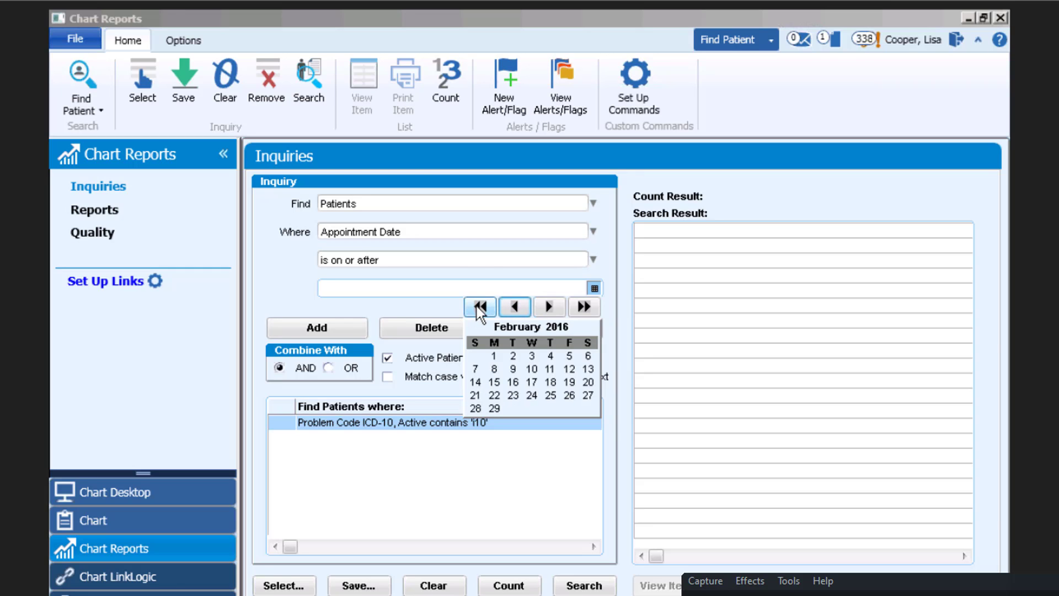
click(480, 306)
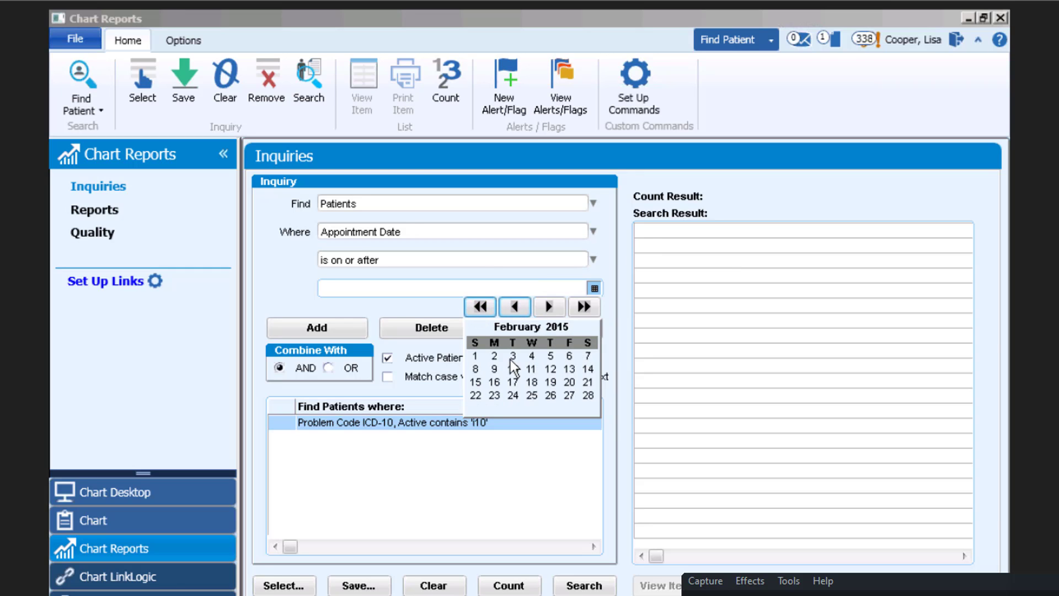
click(515, 306)
click(551, 357)
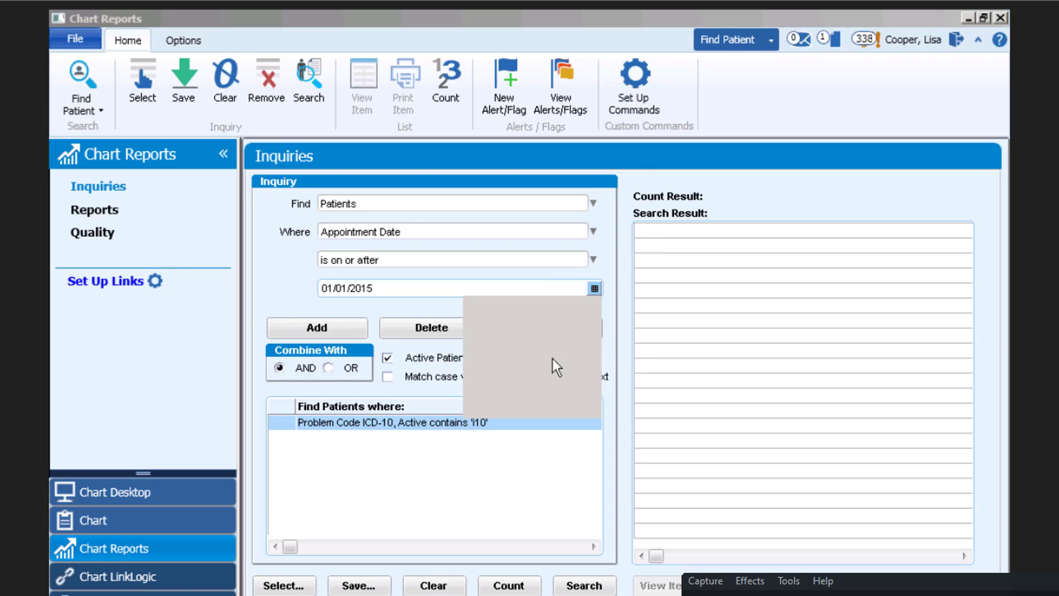
click(357, 332)
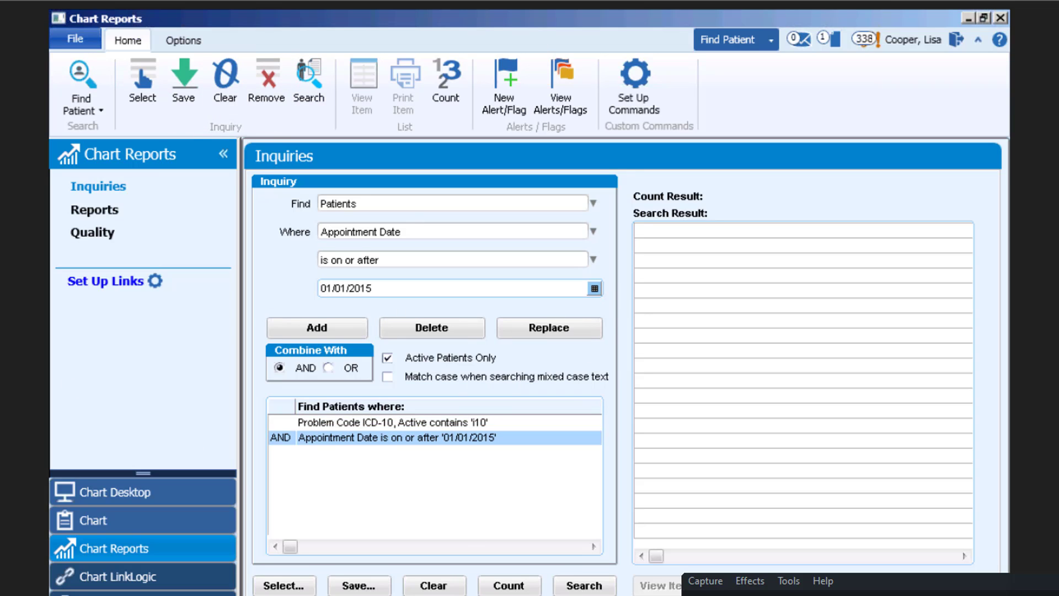
Count and search for the patients matching the inquiry, and open the chart of the second patient found.
click(509, 588)
click(583, 585)
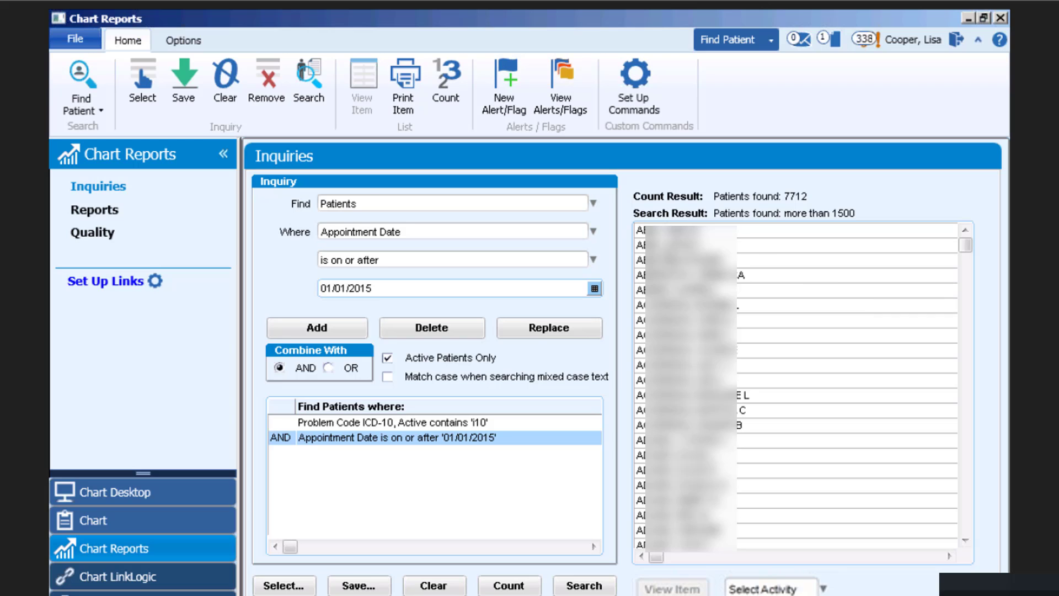
click(689, 245)
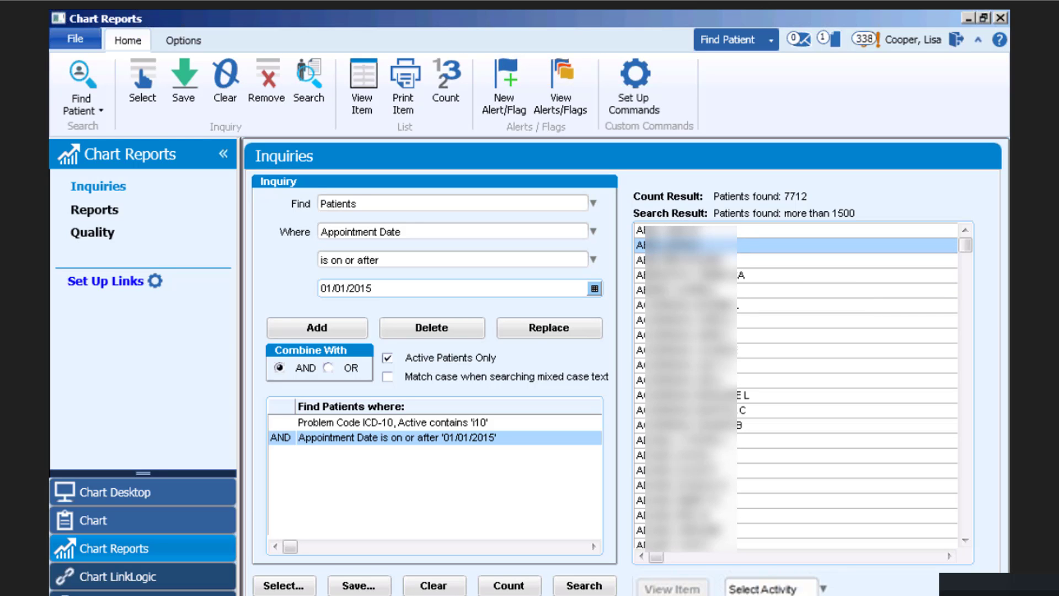
double_click(665, 246)
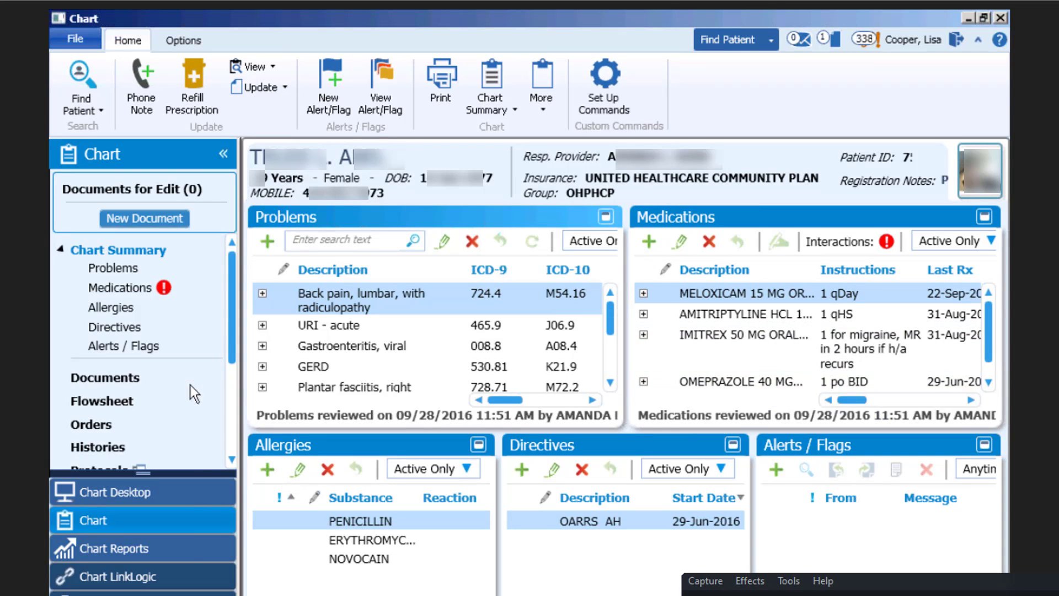
Return to Chart Reports, search with the HGBA1C inquiry, and choose the HGBA1C Due reminder letter under DIABETIC EDUCATION.
click(187, 547)
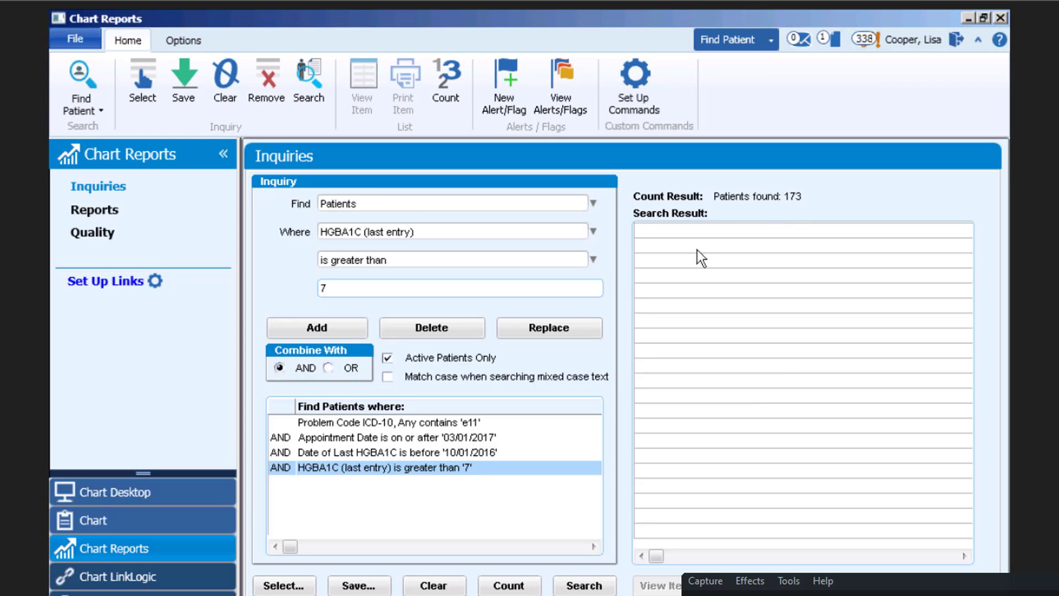
click(585, 587)
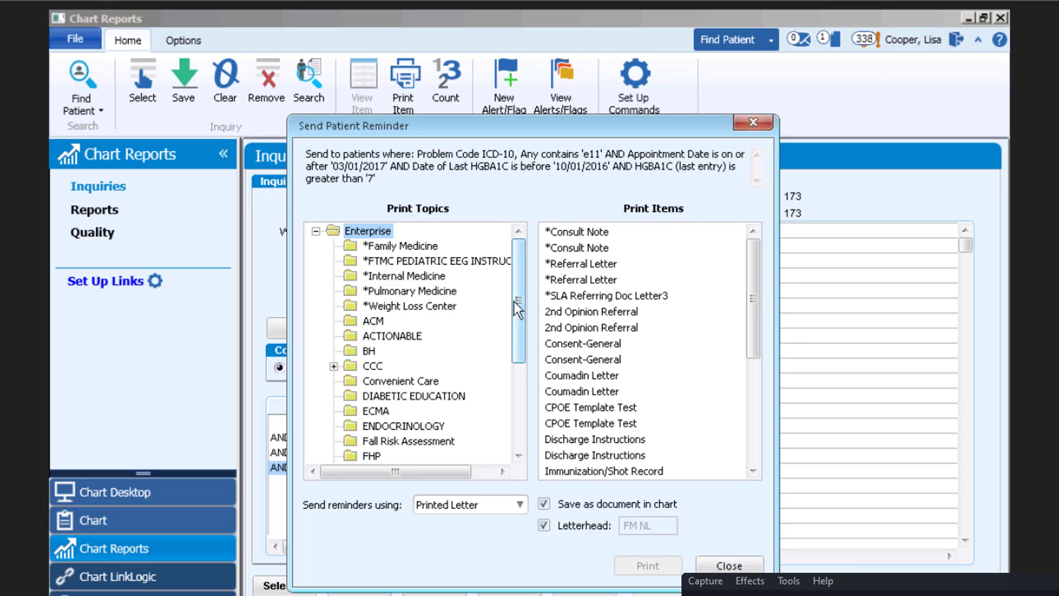
click(353, 395)
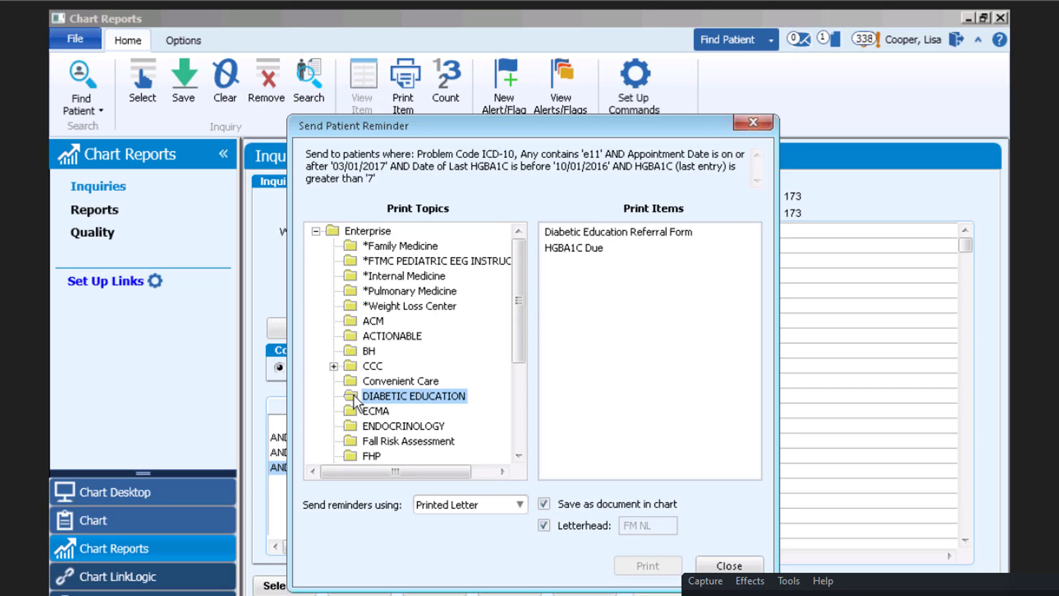
click(584, 249)
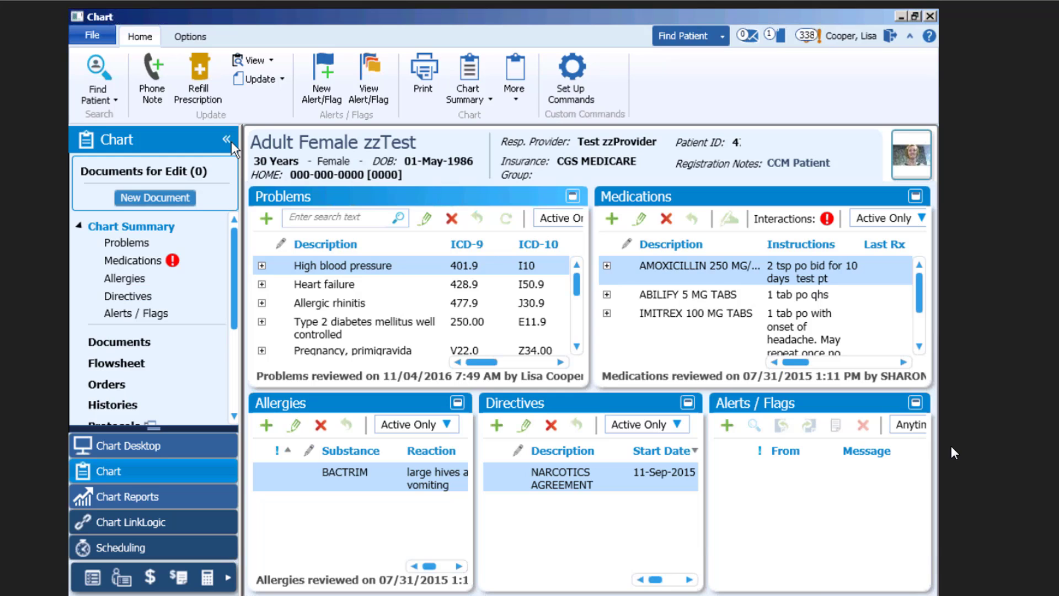
Show the test patient's full problem list and look up patient education for Type 2 diabetes mellitus well controlled.
click(127, 242)
click(226, 139)
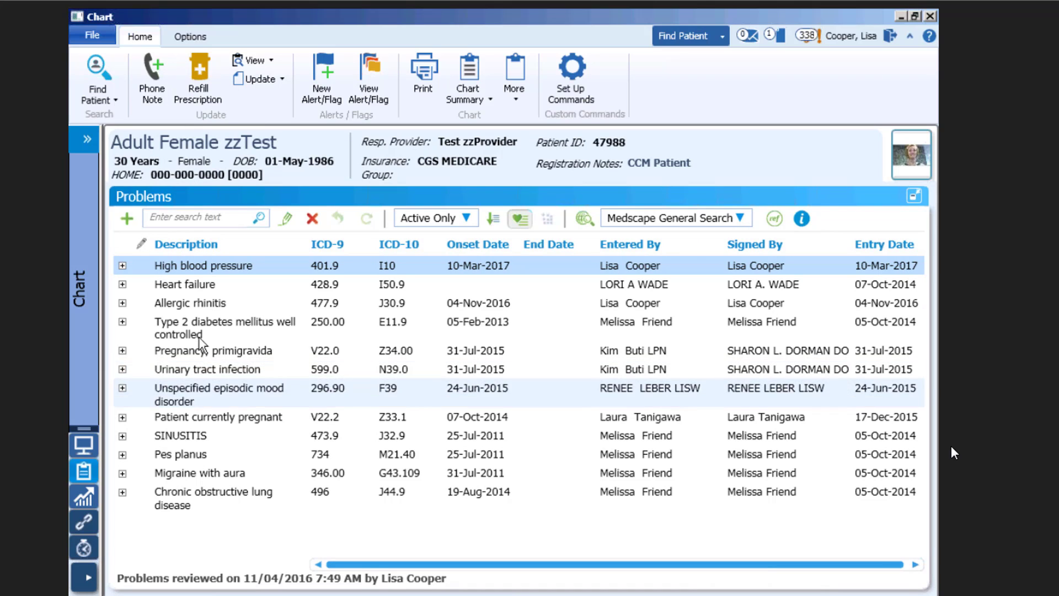
click(236, 328)
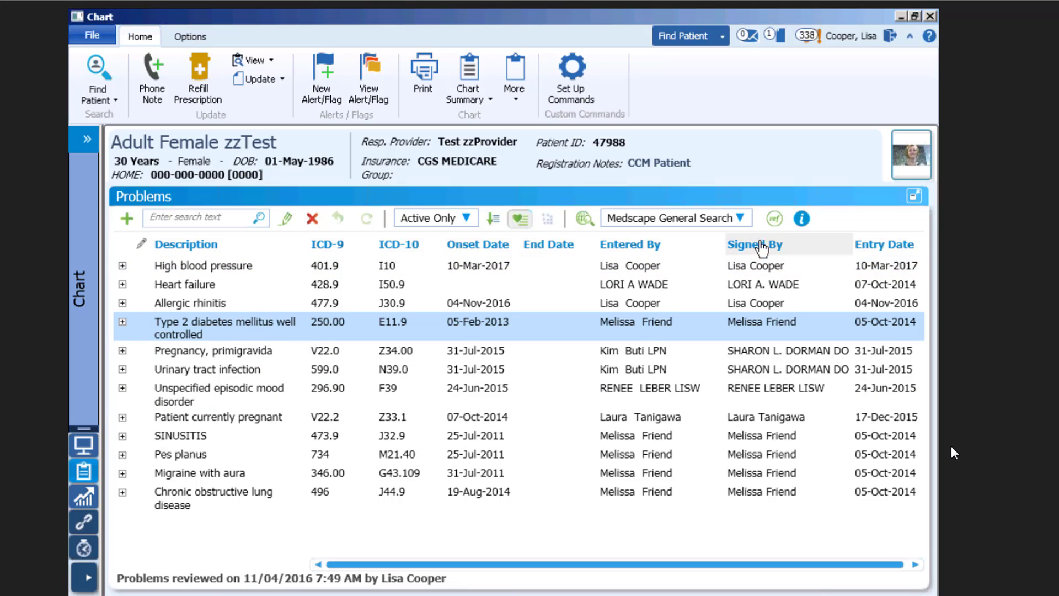
click(803, 218)
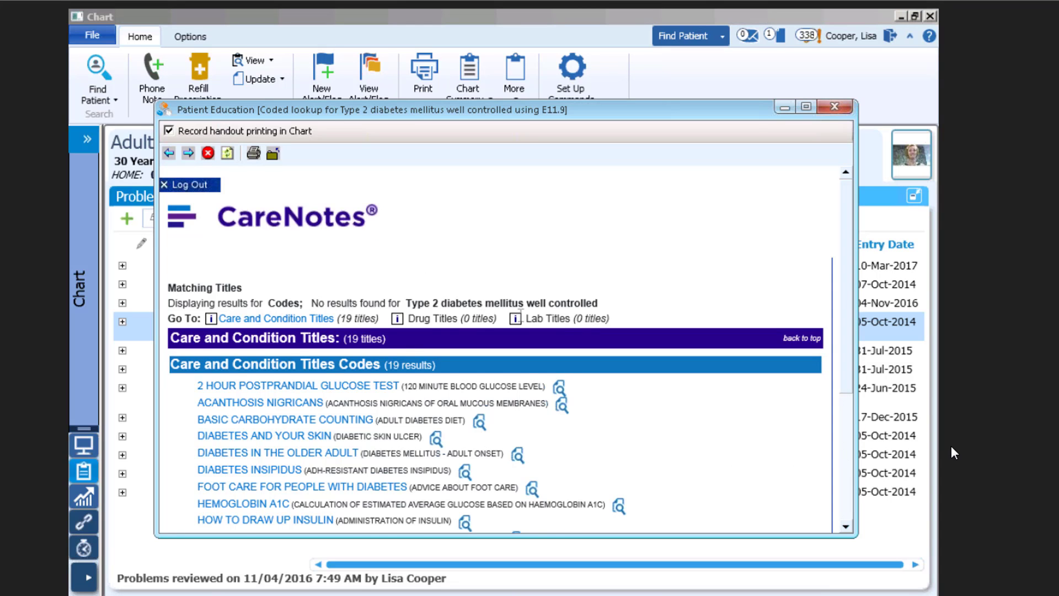
Open the English General Information handout for TYPE 2 DIABETES IN ADULTS.
scroll(520, 319, down, 2)
scroll(518, 319, down, 2)
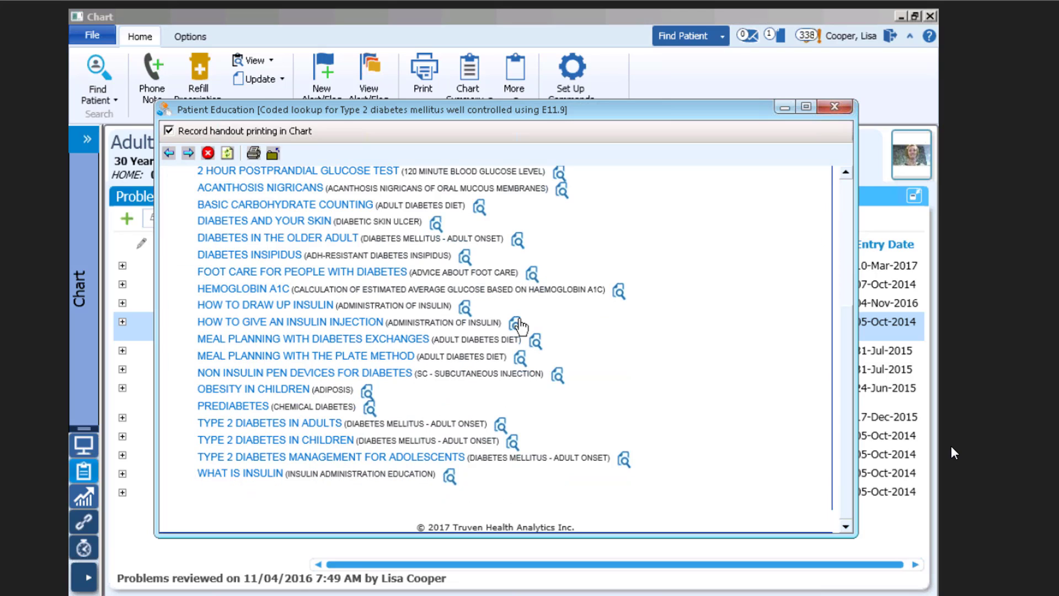
click(306, 424)
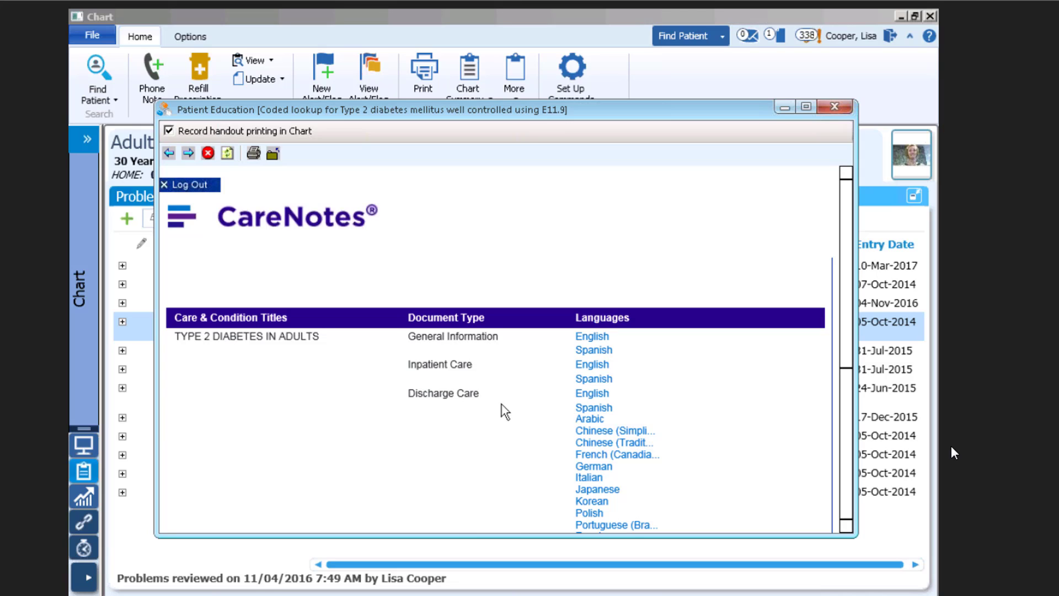
click(603, 341)
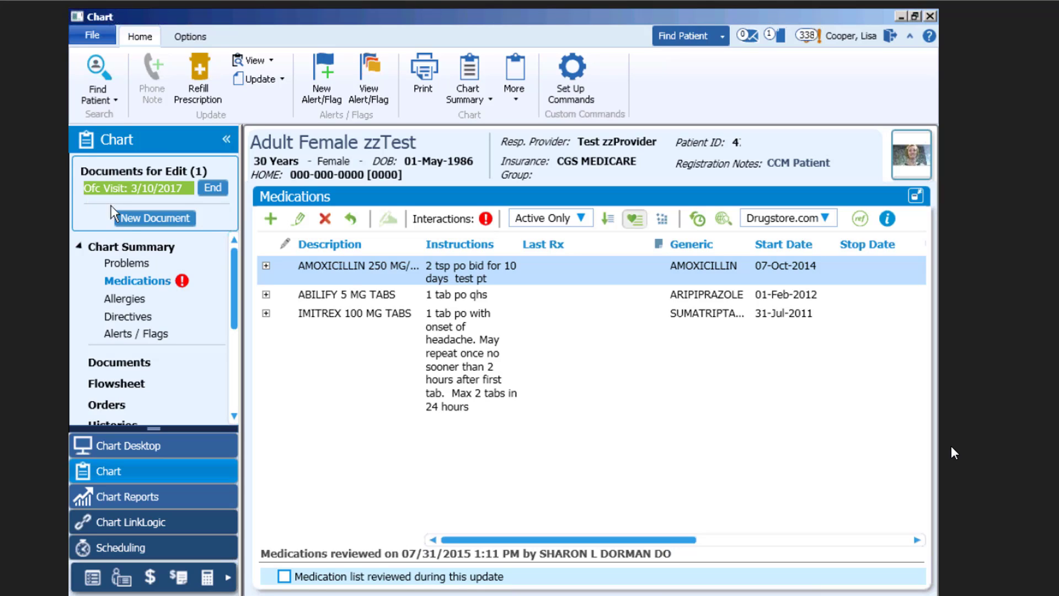
Look up patient education for ABILIFY 5 MG TABS, read the English DrugNote for oral Aripiprazole, and close it.
click(332, 297)
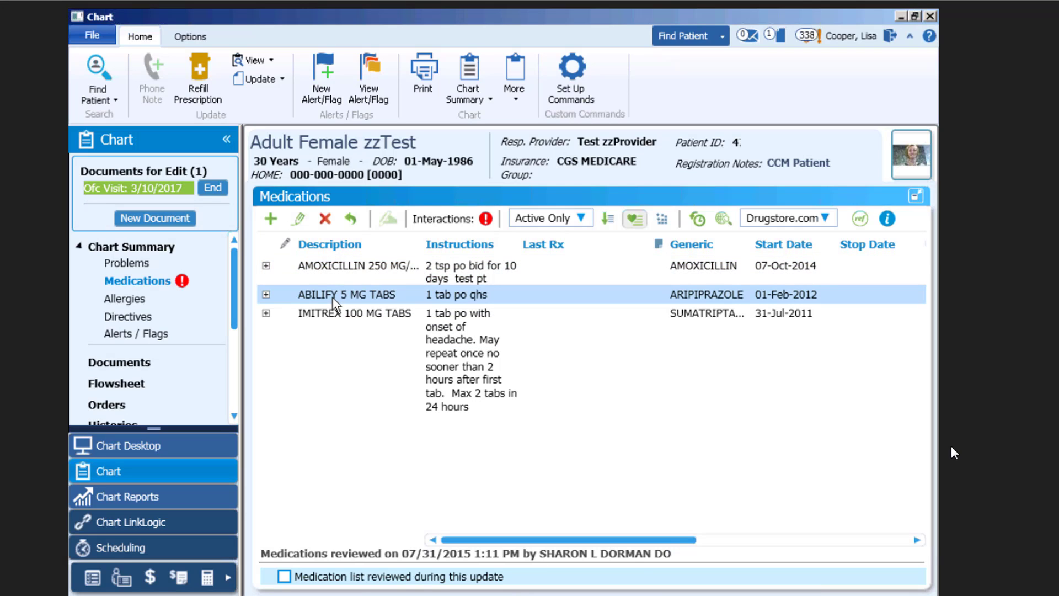
click(889, 220)
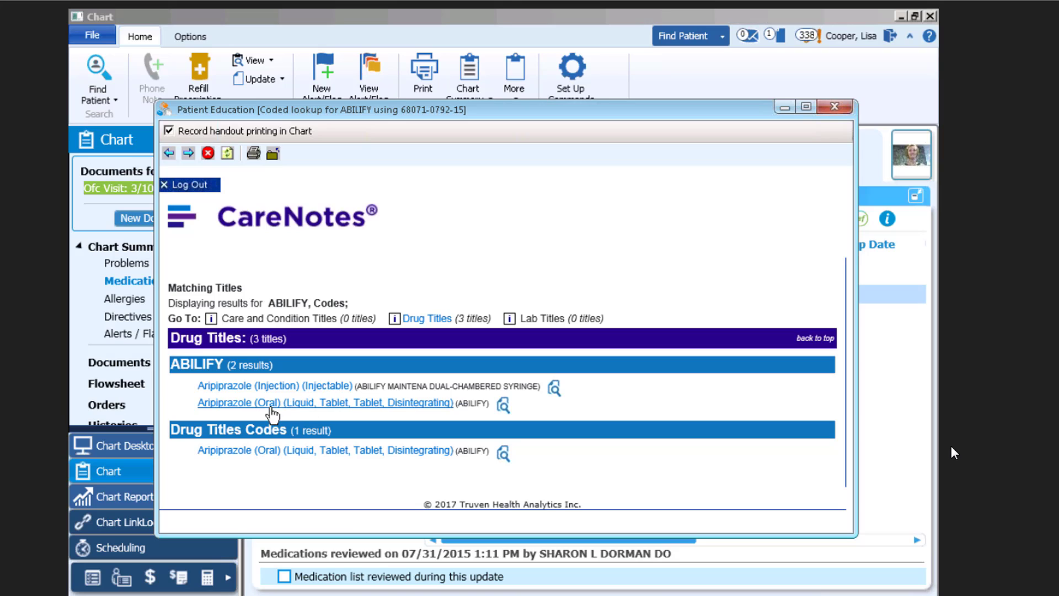
click(232, 403)
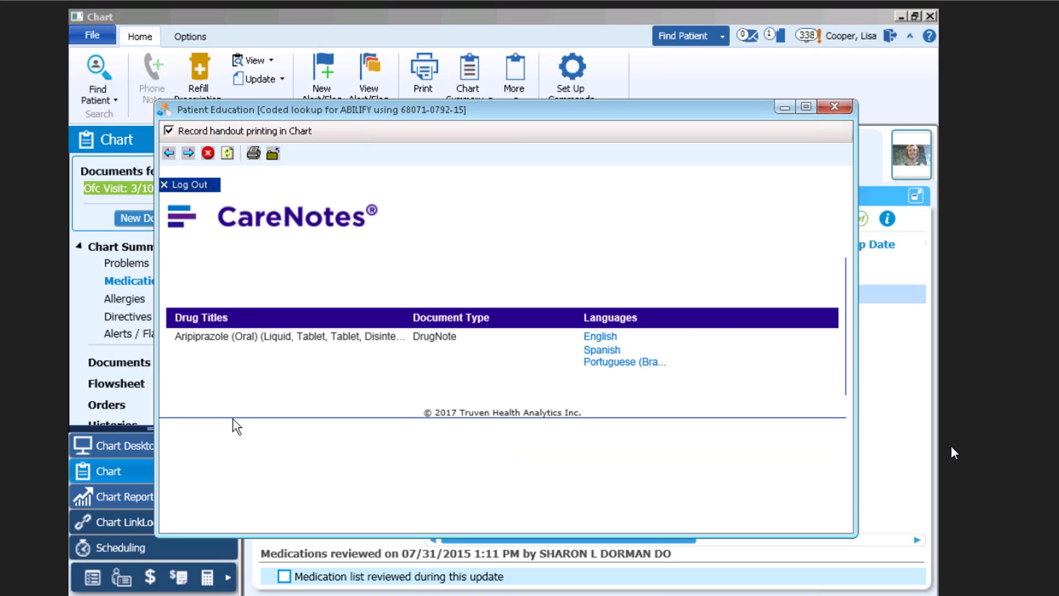
click(591, 338)
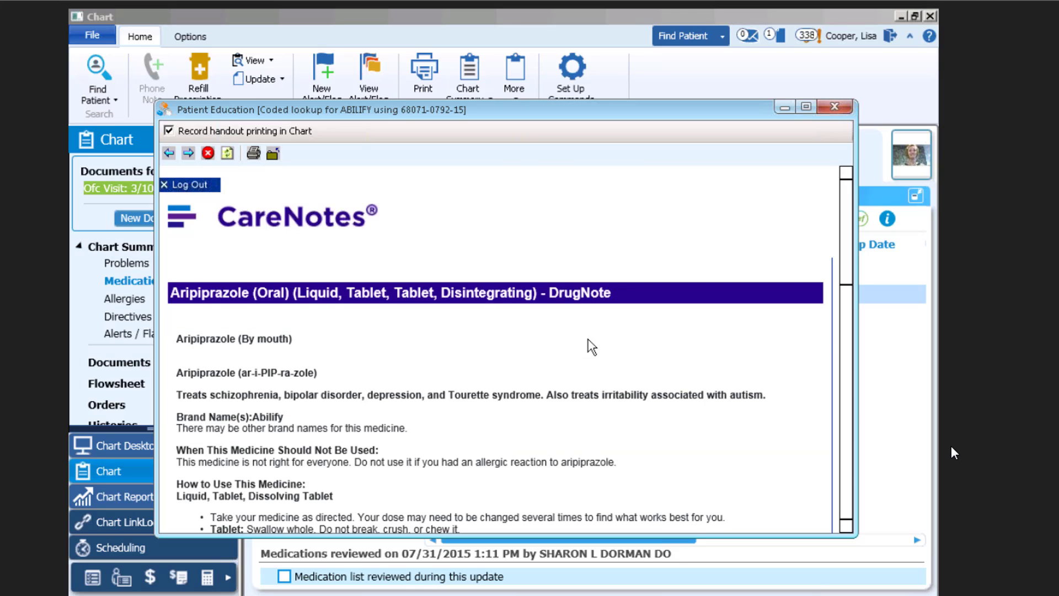
scroll(532, 372, down, 4)
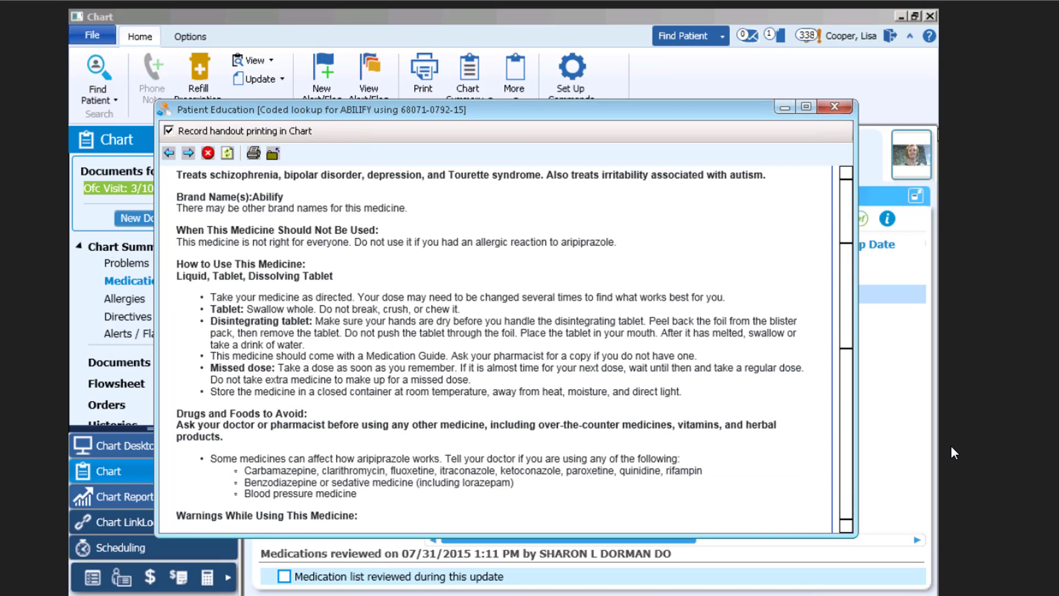
click(850, 115)
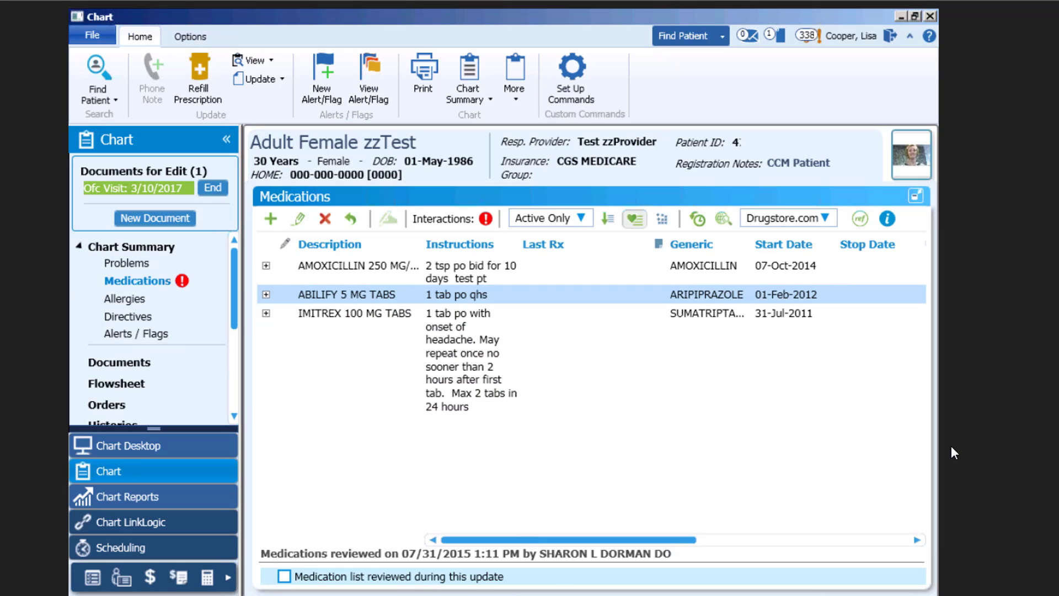
Open the office visit update and start a new medication, choosing ATENOLOL 100 MG ORAL TABS 1 qDay from the custom list.
click(591, 595)
click(591, 595)
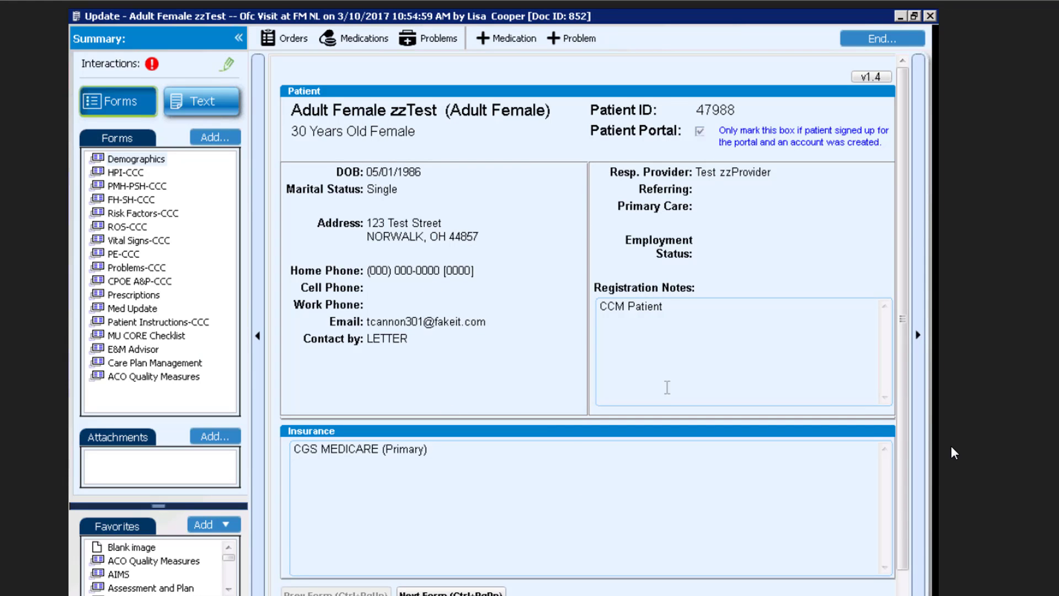
click(506, 42)
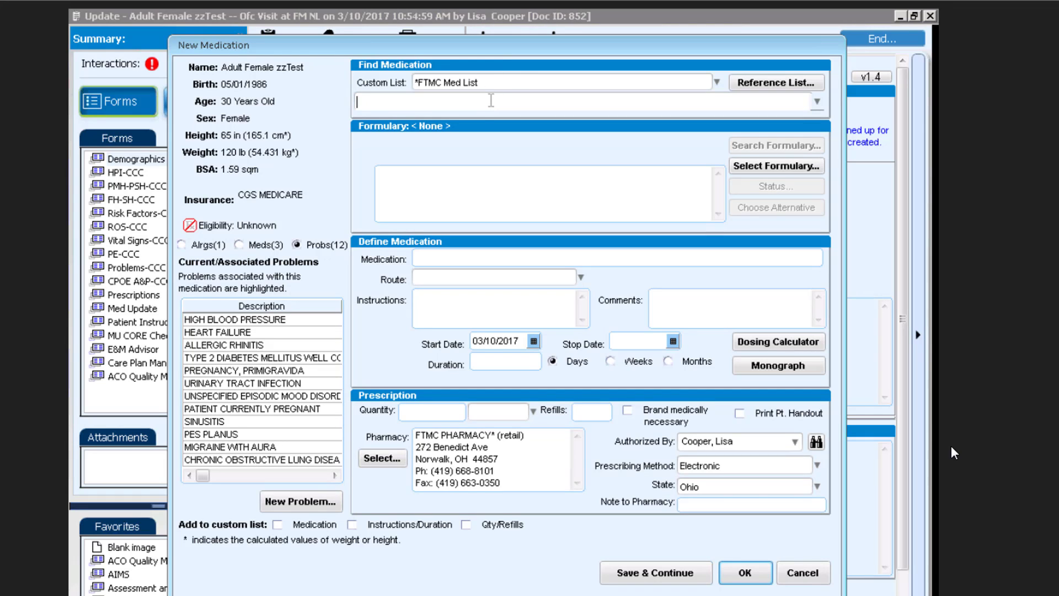
text(at)
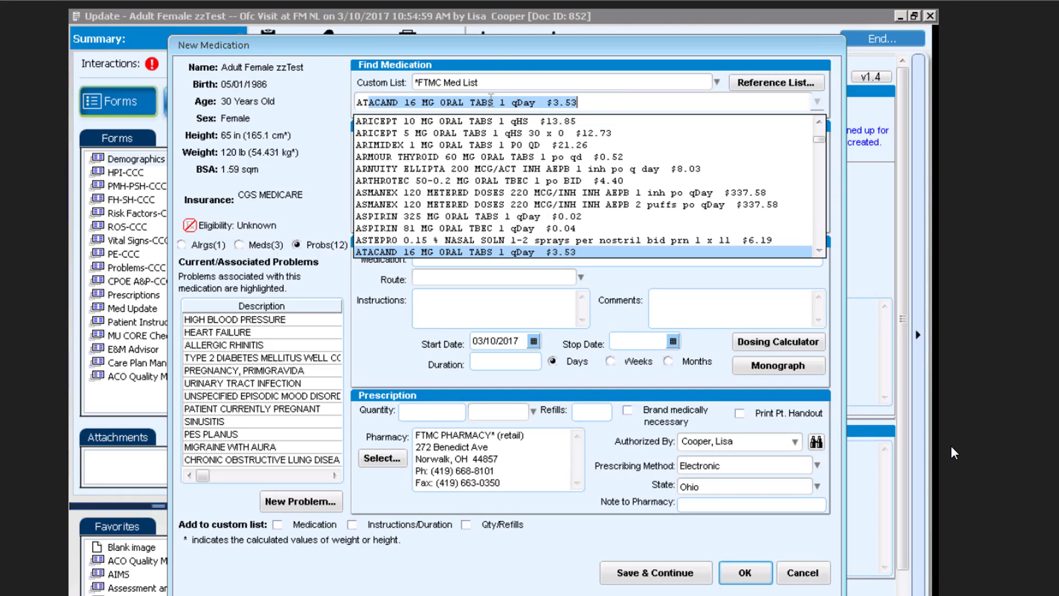
text(e)
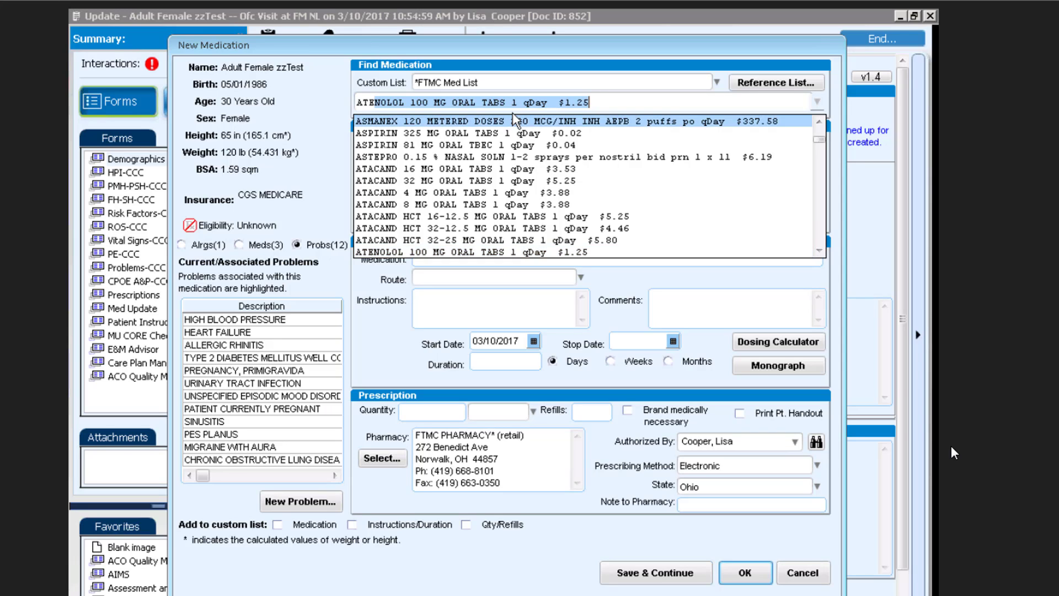
click(508, 252)
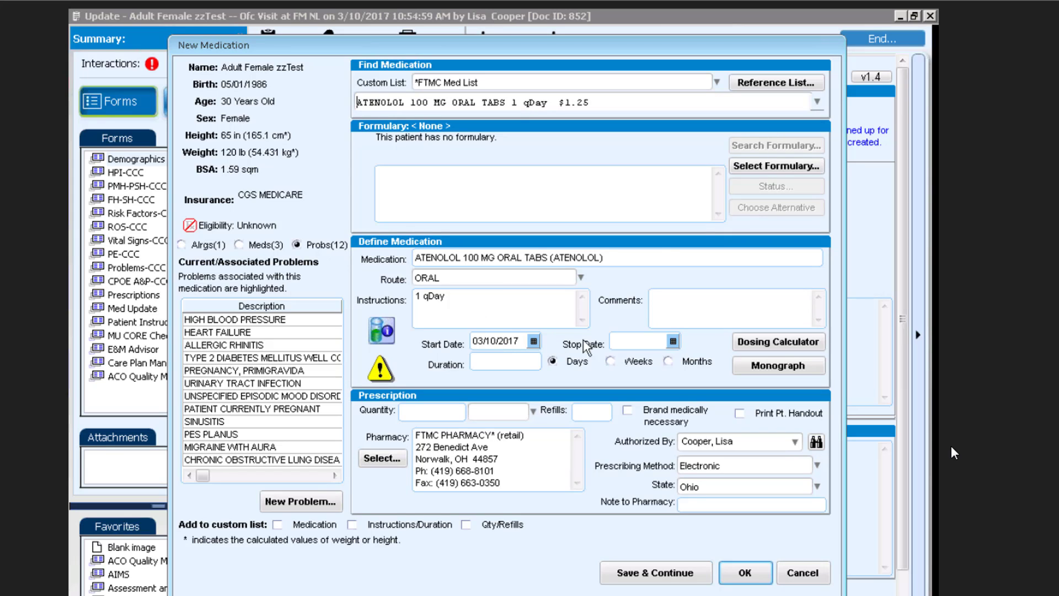
Link the atenolol prescription to HIGH BLOOD PRESSURE and set its quantity to 30 Tablet.
click(256, 320)
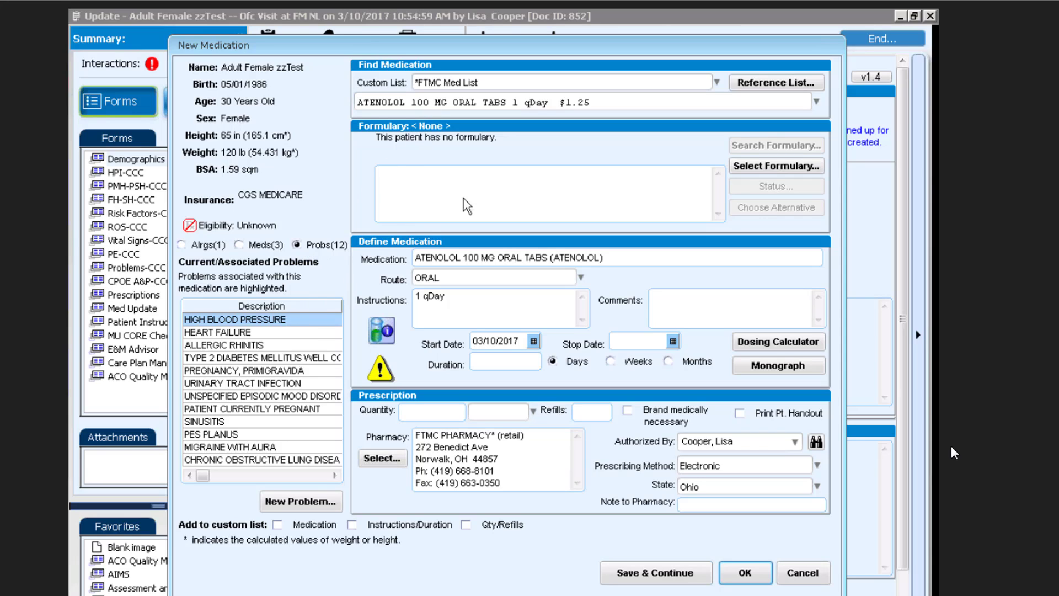
click(418, 412)
text(30)
key(Tab)
text(Tablet)
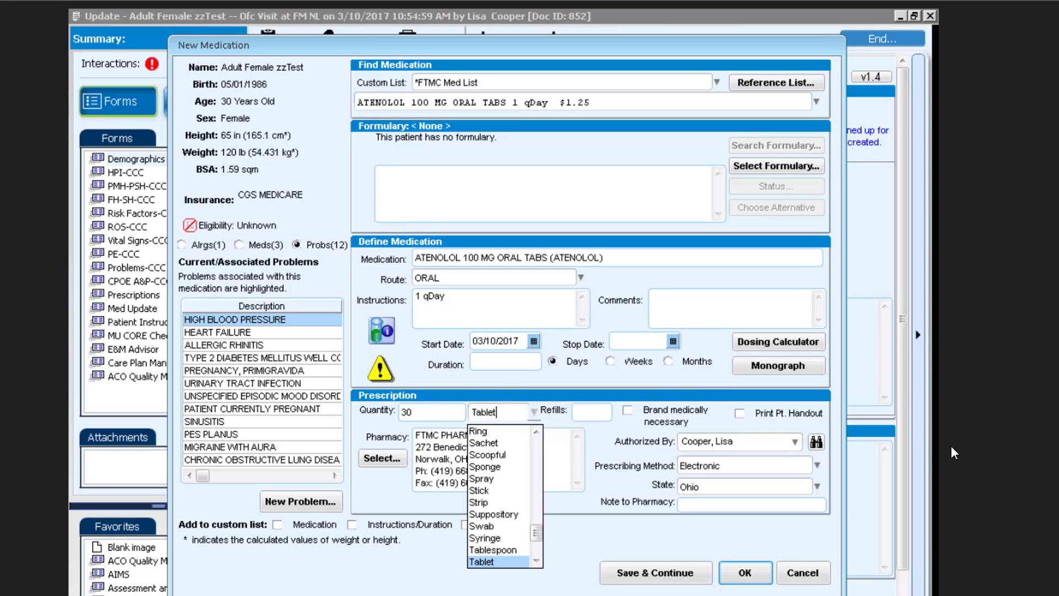
Set the prescription's refills to 5 and choose to print the patient handout.
click(592, 411)
click(592, 413)
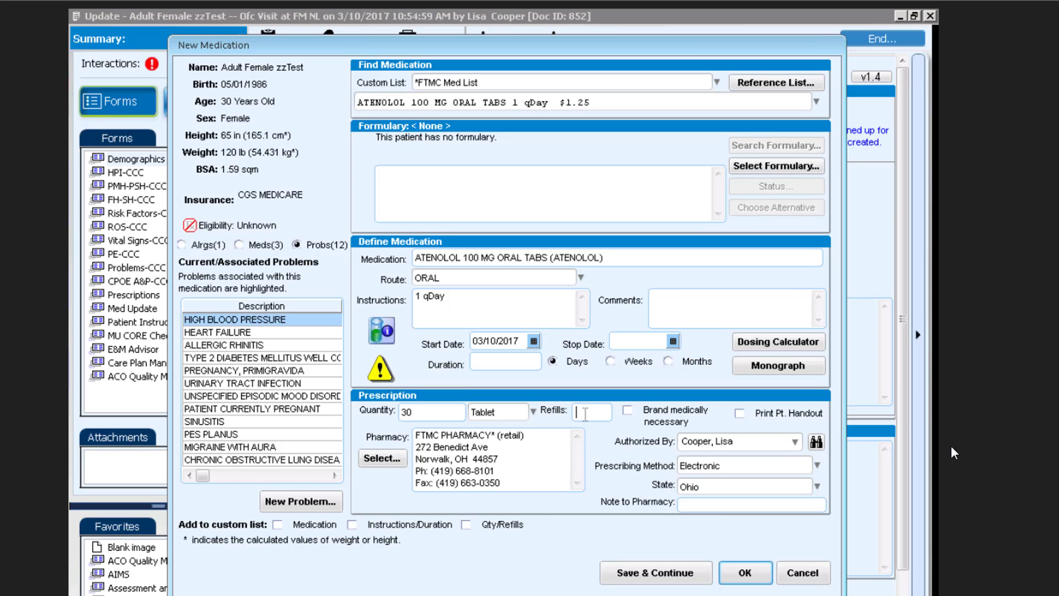
text(5)
key(Tab)
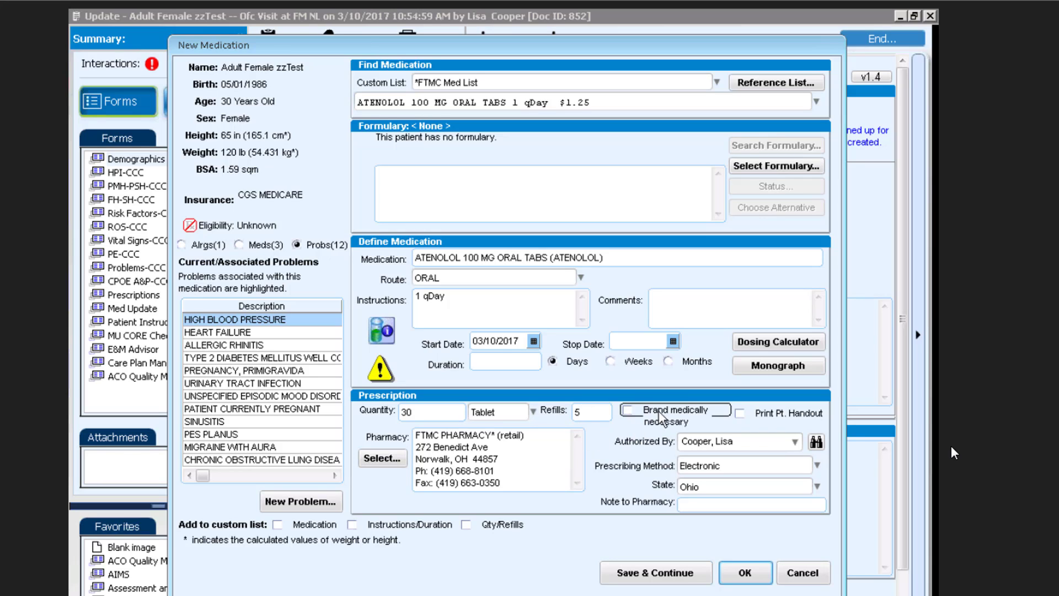
click(740, 415)
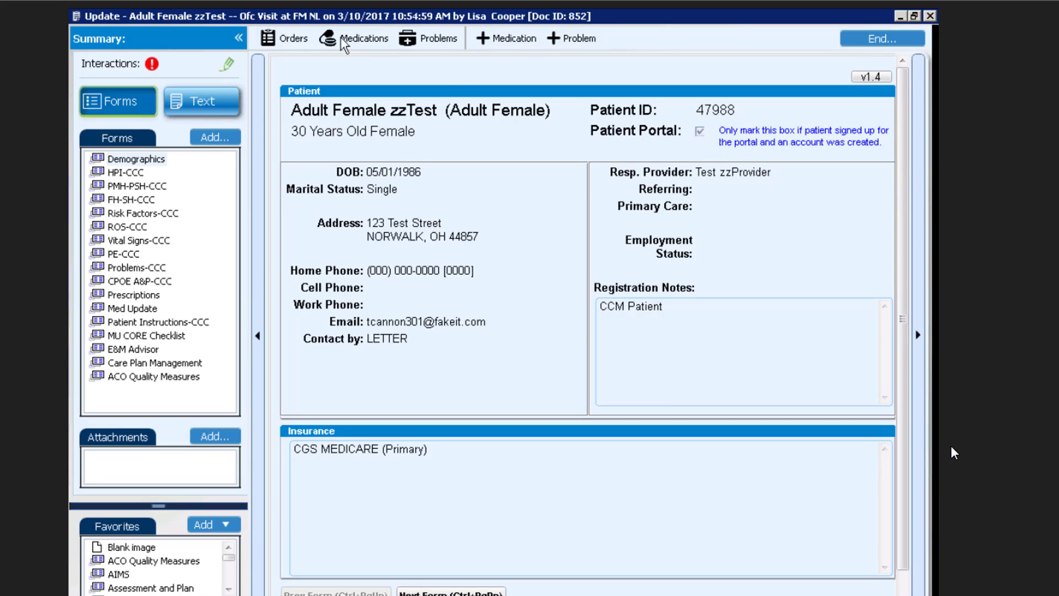
Order the NIM PREVENT 40-64 EST PT/COM INS set from the CHARGE SETS list and try to deselect TSH and BD Bone Density DEXA.
click(297, 40)
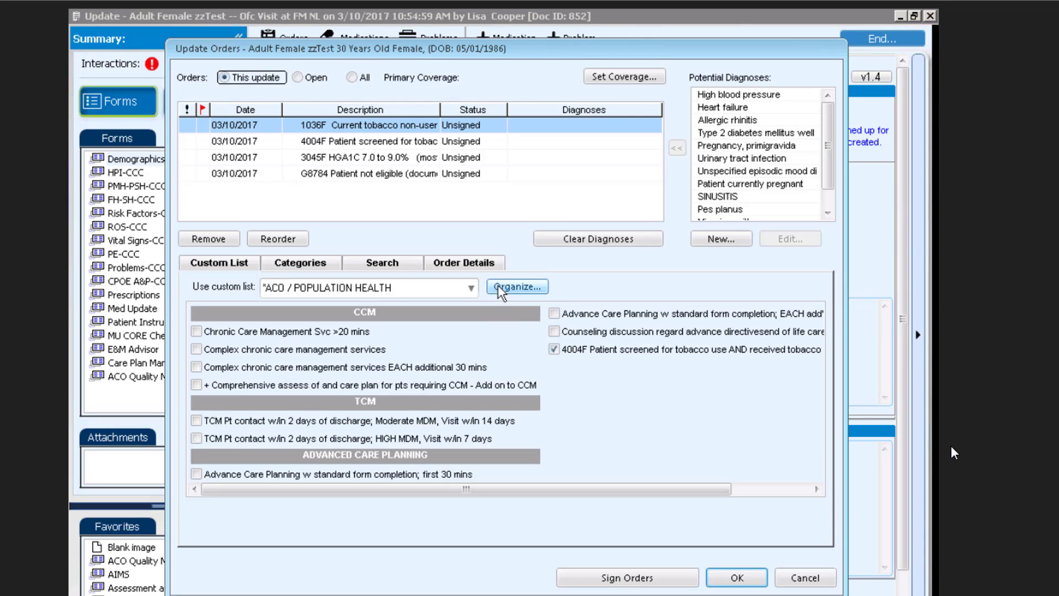
click(470, 289)
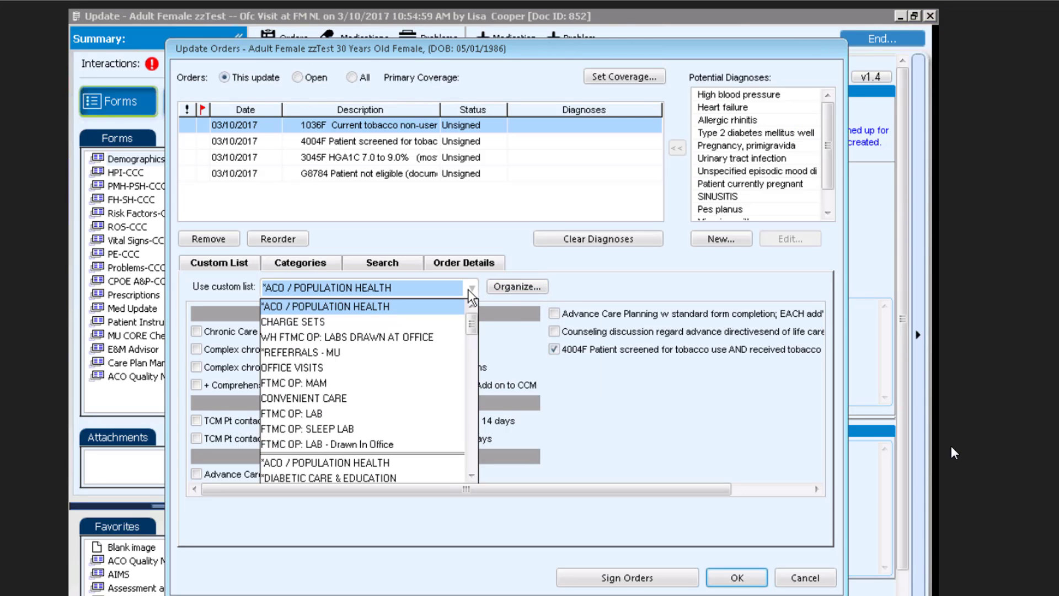
click(448, 325)
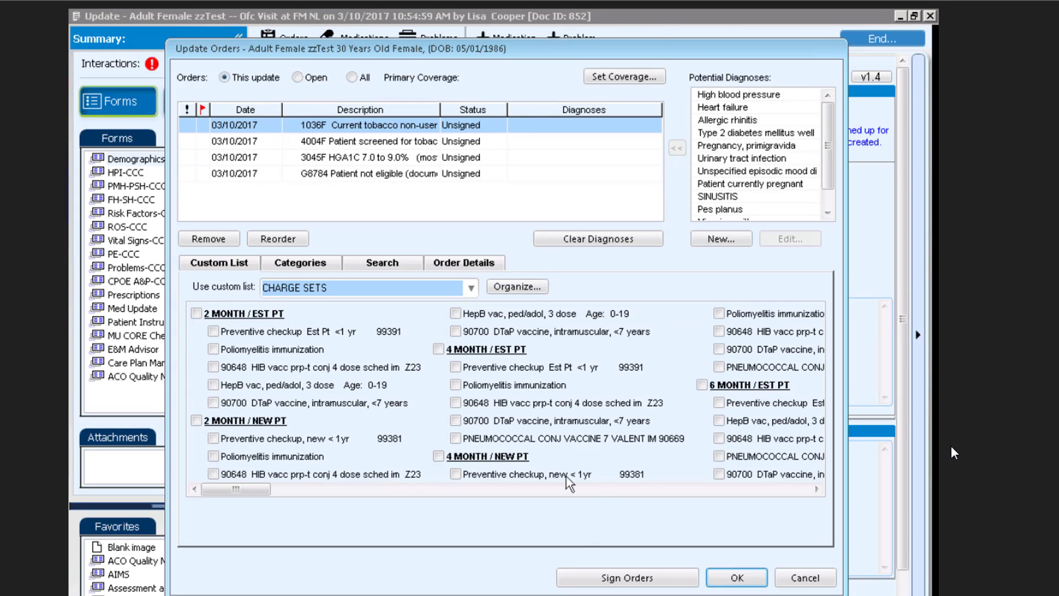
click(810, 490)
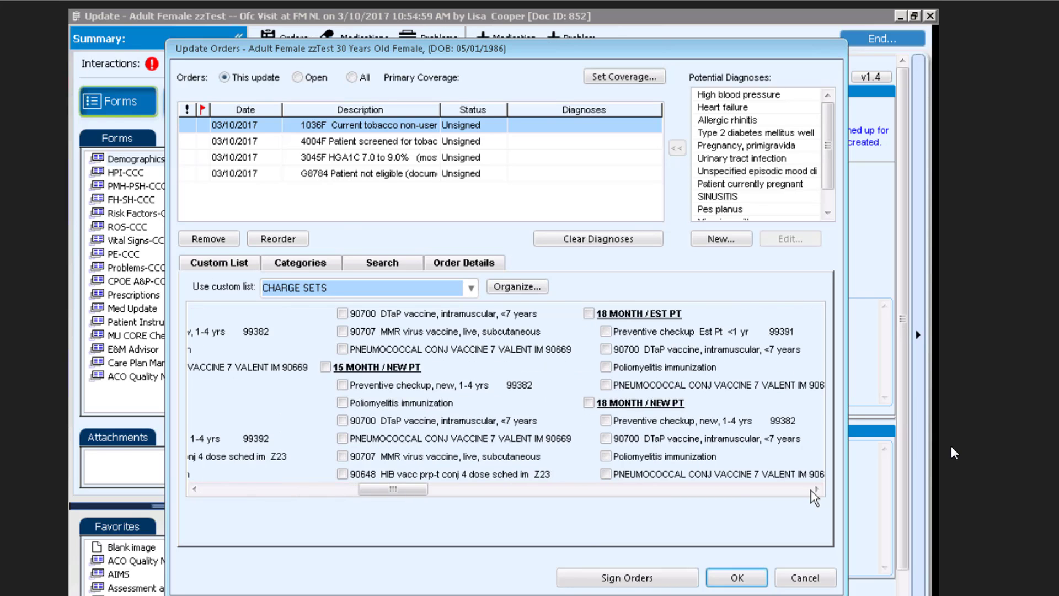
click(812, 489)
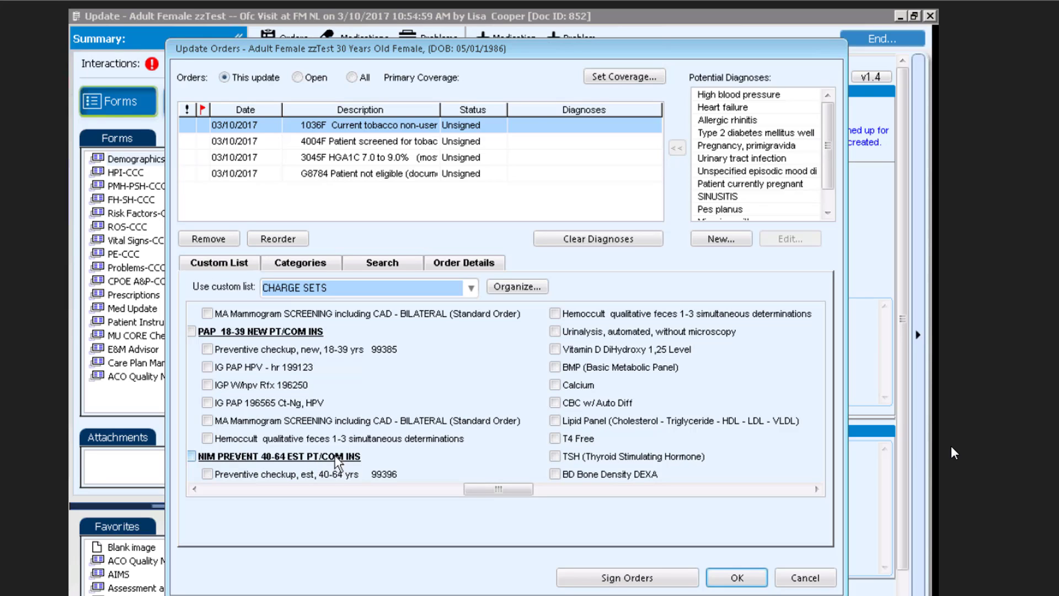
click(191, 457)
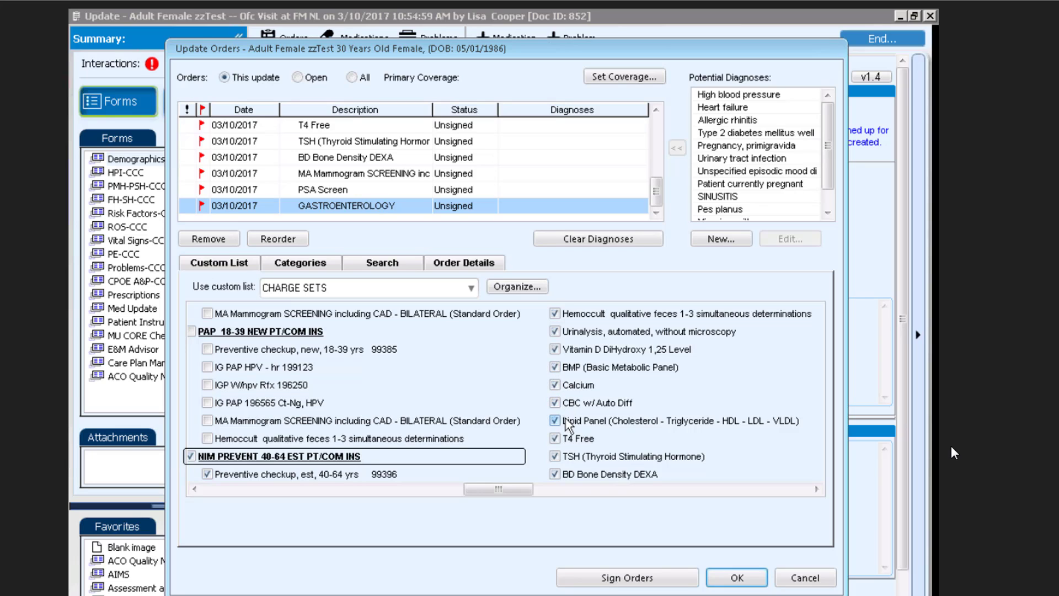
click(554, 457)
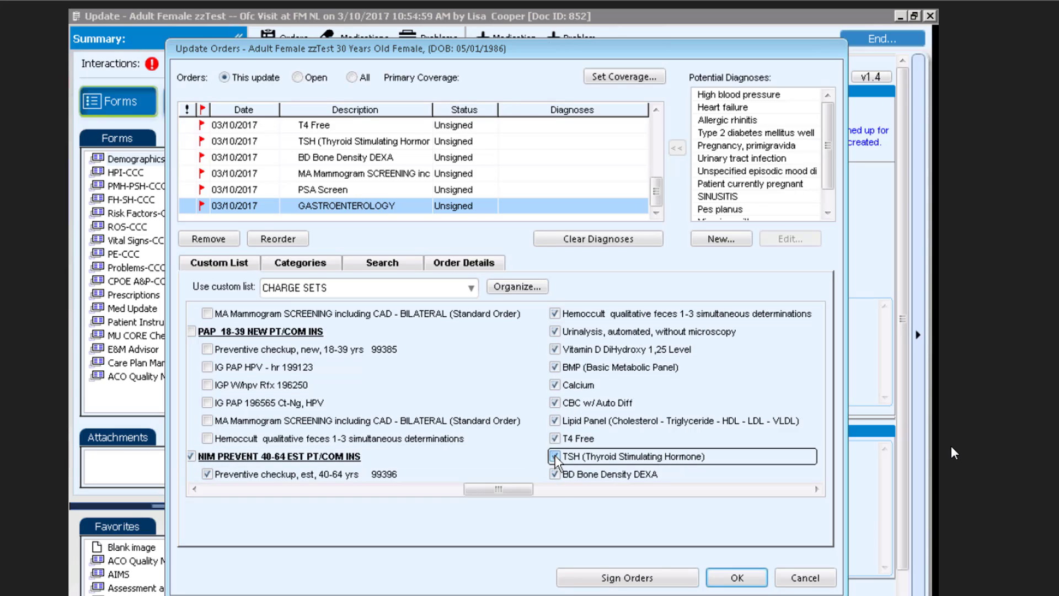
click(554, 474)
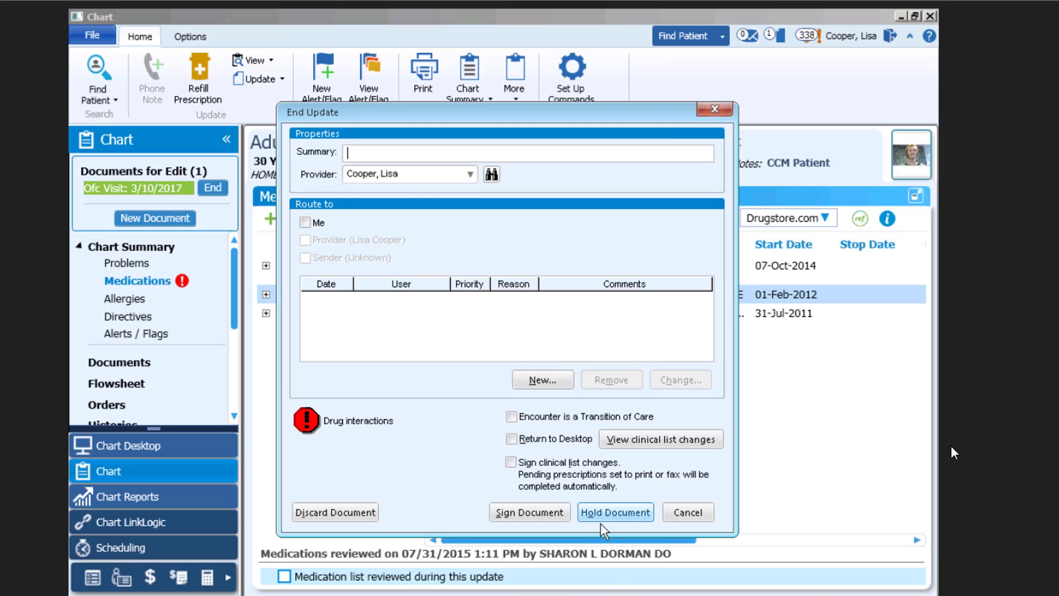
Put the office visit document on hold and switch from the chart to Administration.
click(602, 511)
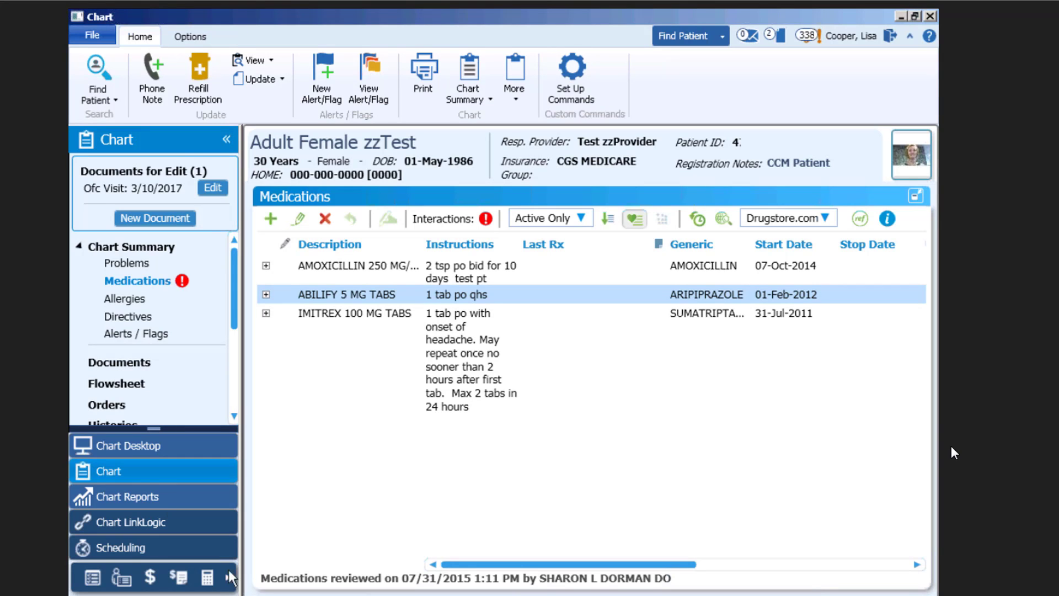
click(113, 442)
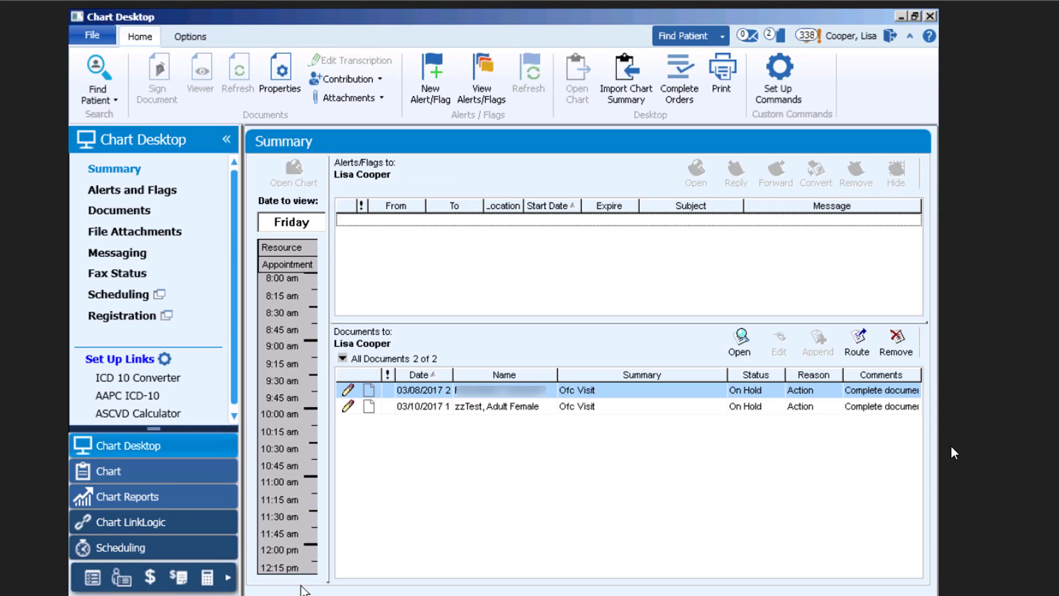
click(231, 577)
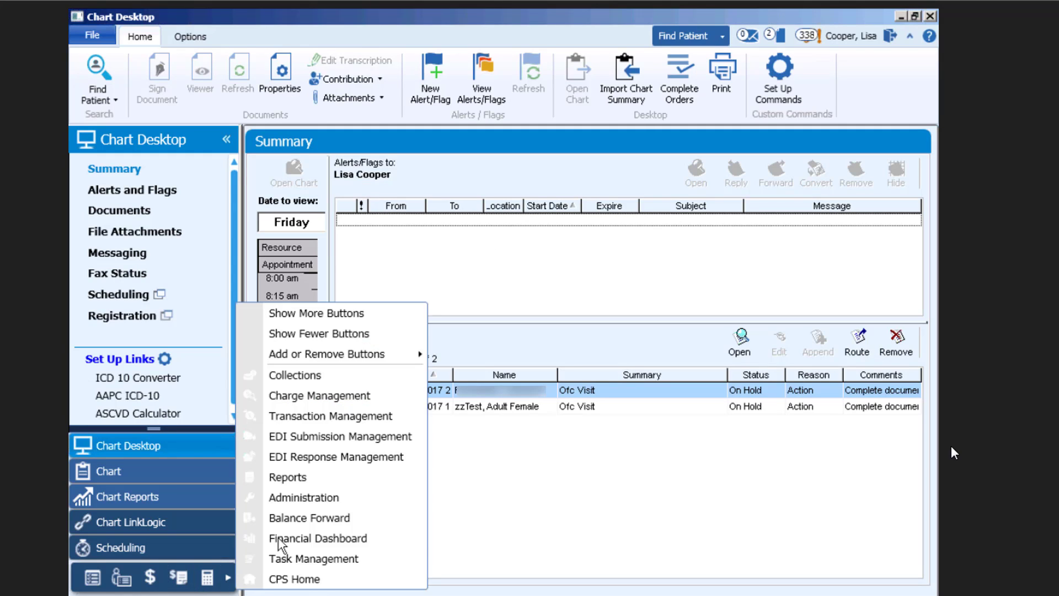
click(299, 498)
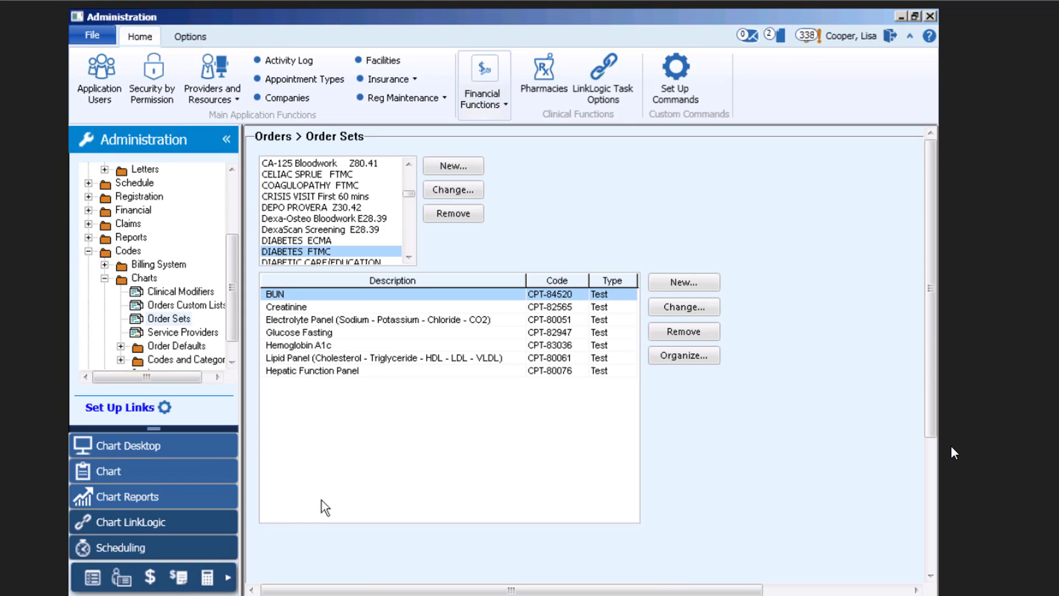
Open the Charts Order Sets under Codes and show the contents of the DIABETES ECMA set.
click(135, 252)
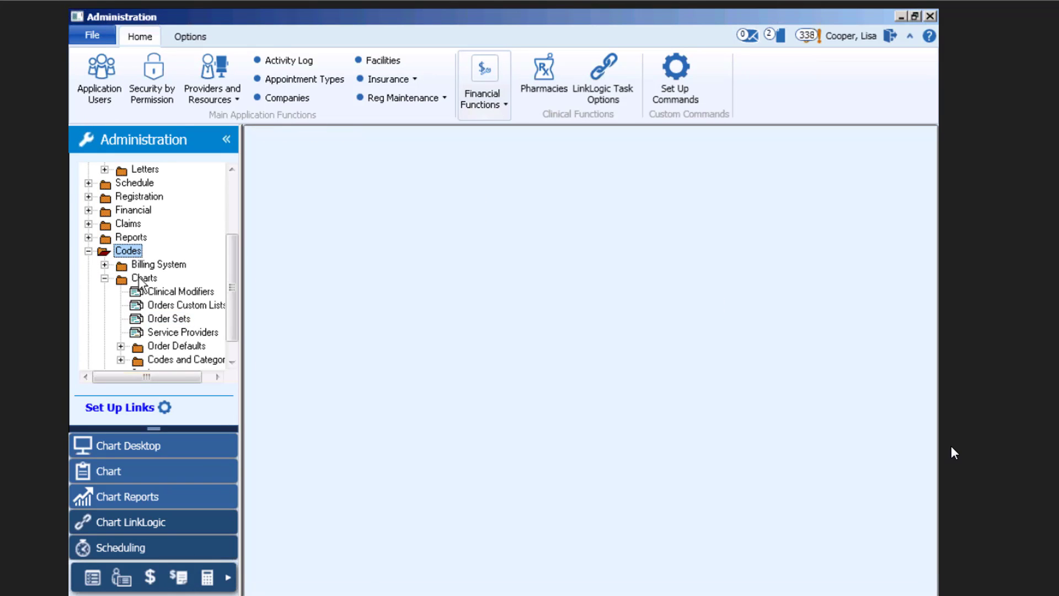
click(140, 279)
click(175, 319)
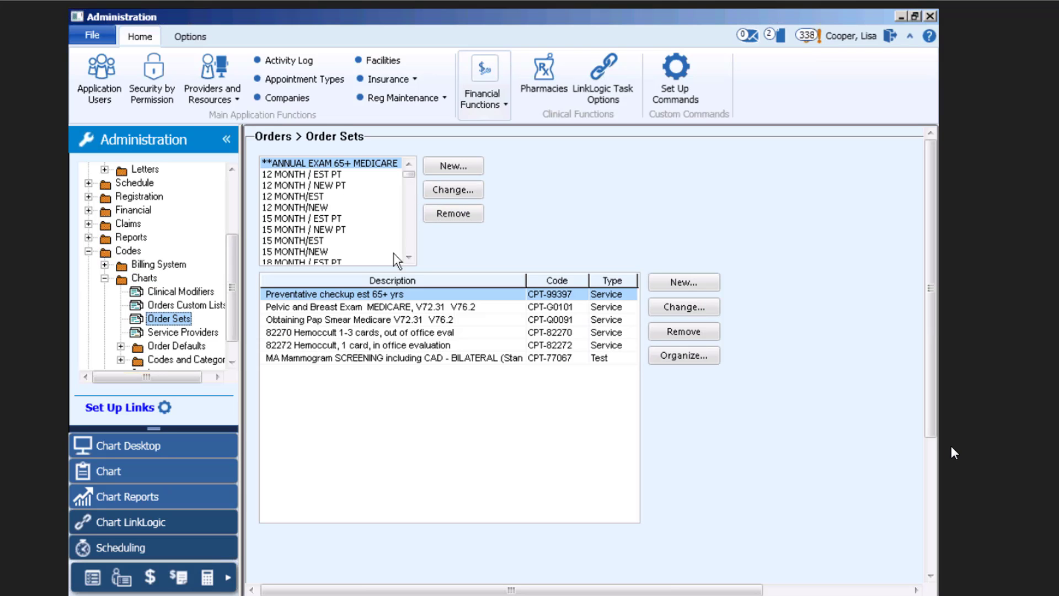
click(407, 260)
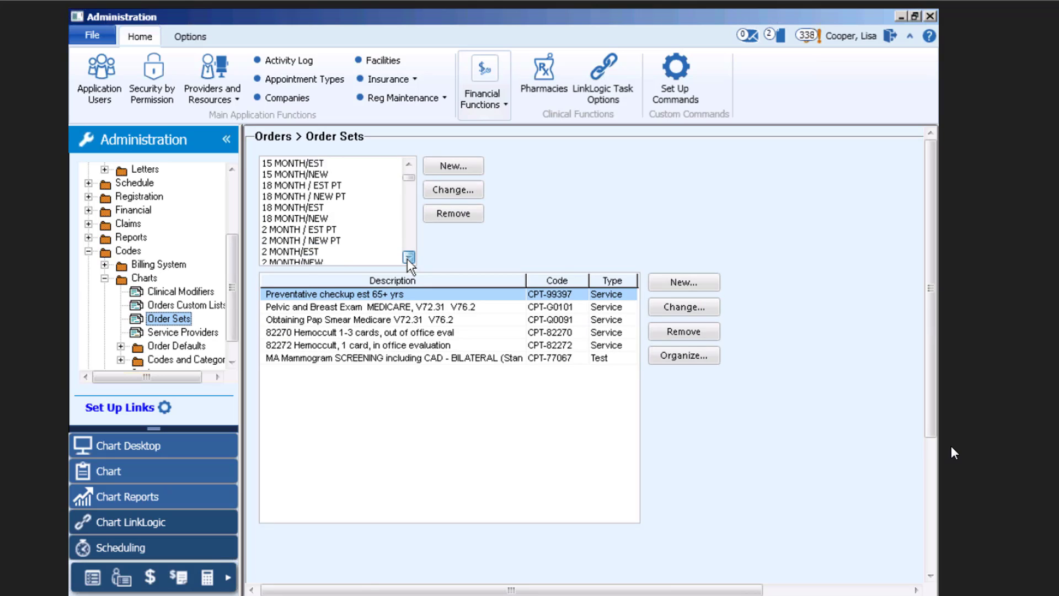
drag(407, 259, 407, 257)
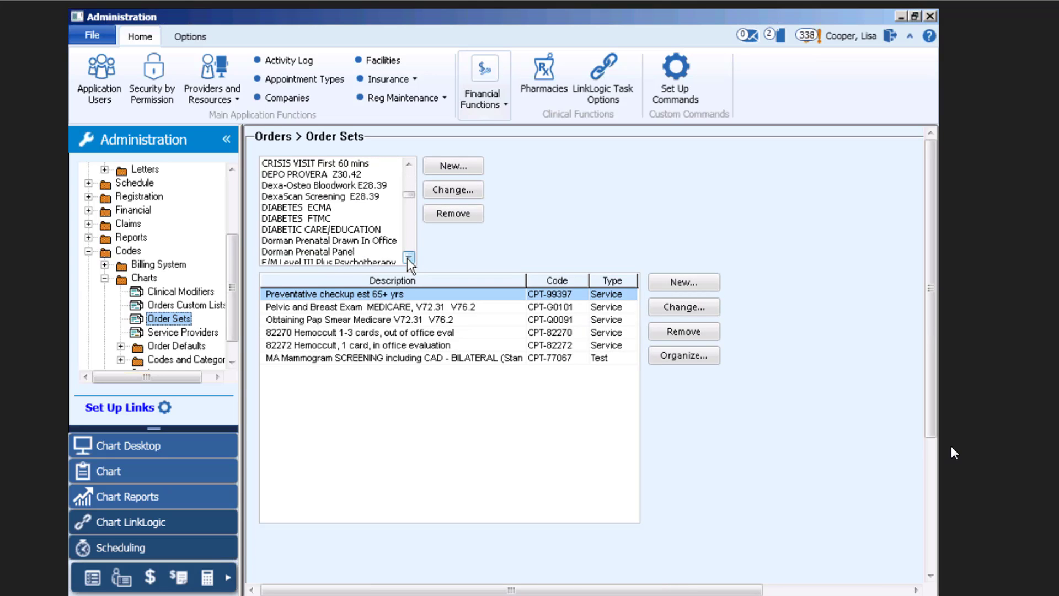
click(287, 208)
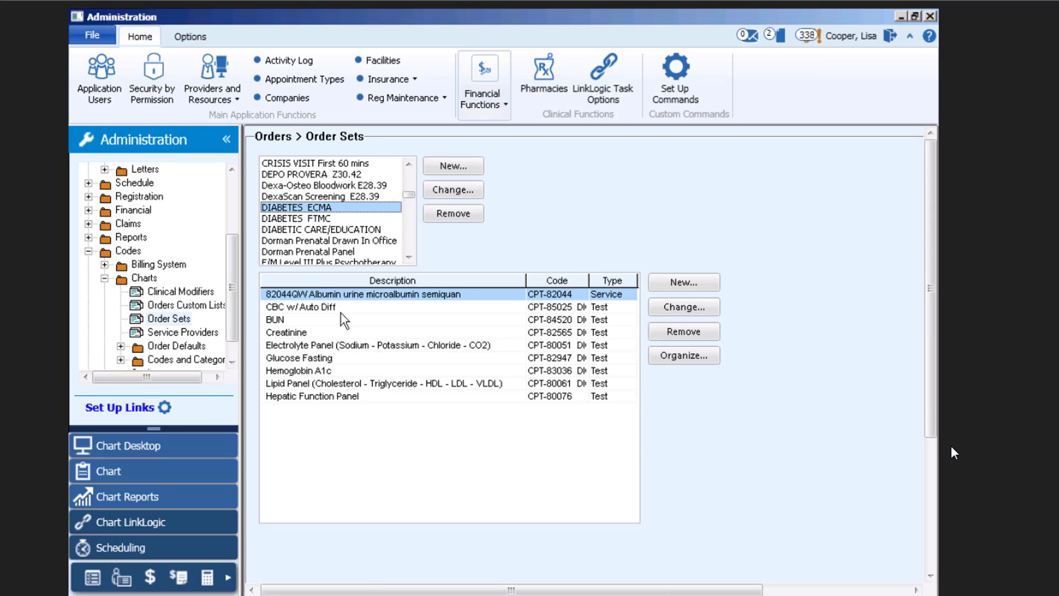
Review the available codes for the Electrolyte Panel without changing it, and open the order type choices for a new DIABETES ECMA entry.
click(339, 345)
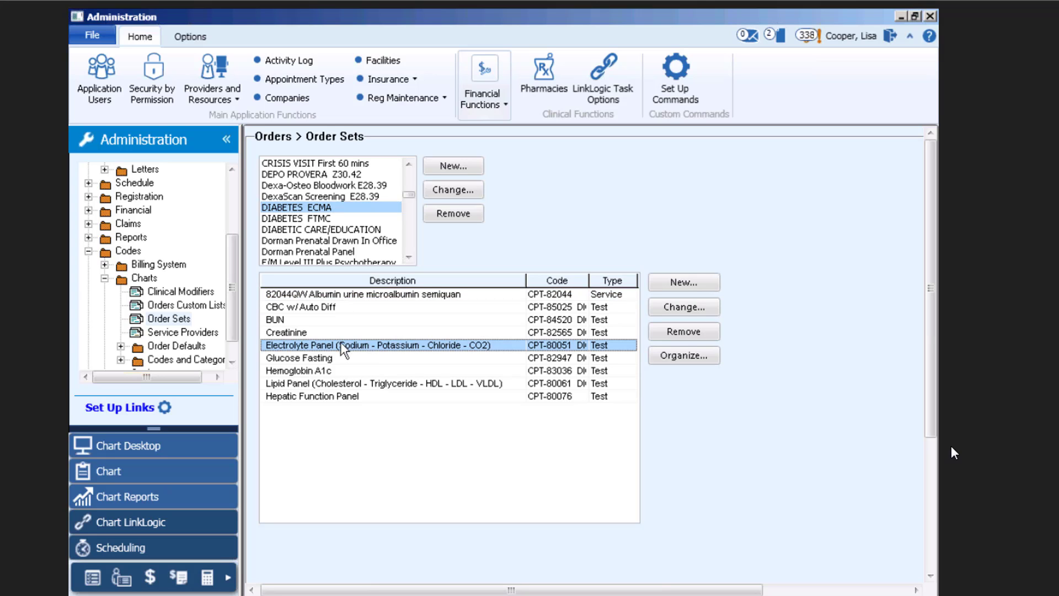
click(692, 309)
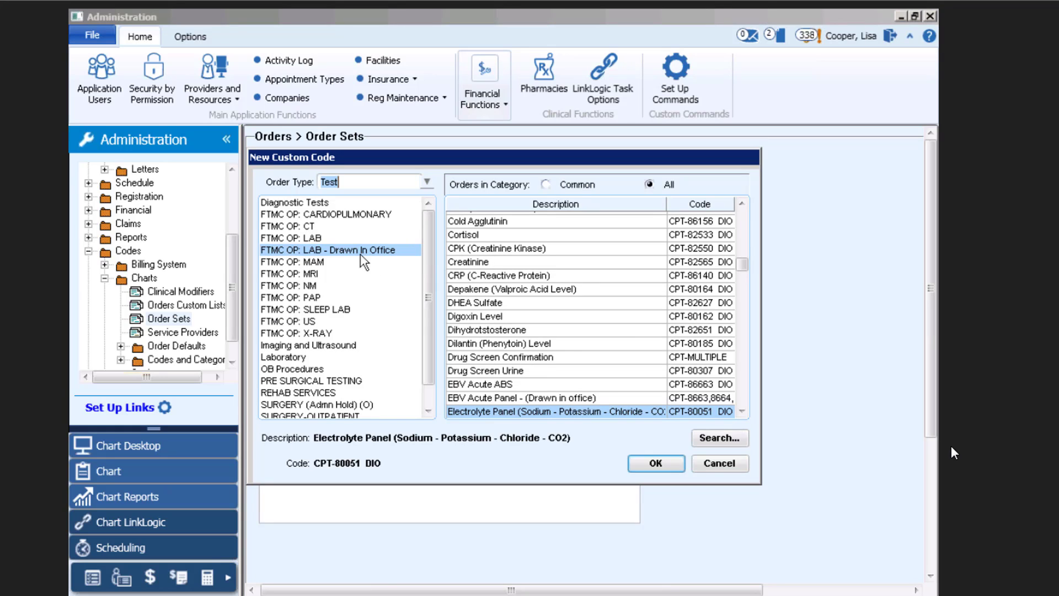
click(740, 409)
click(741, 409)
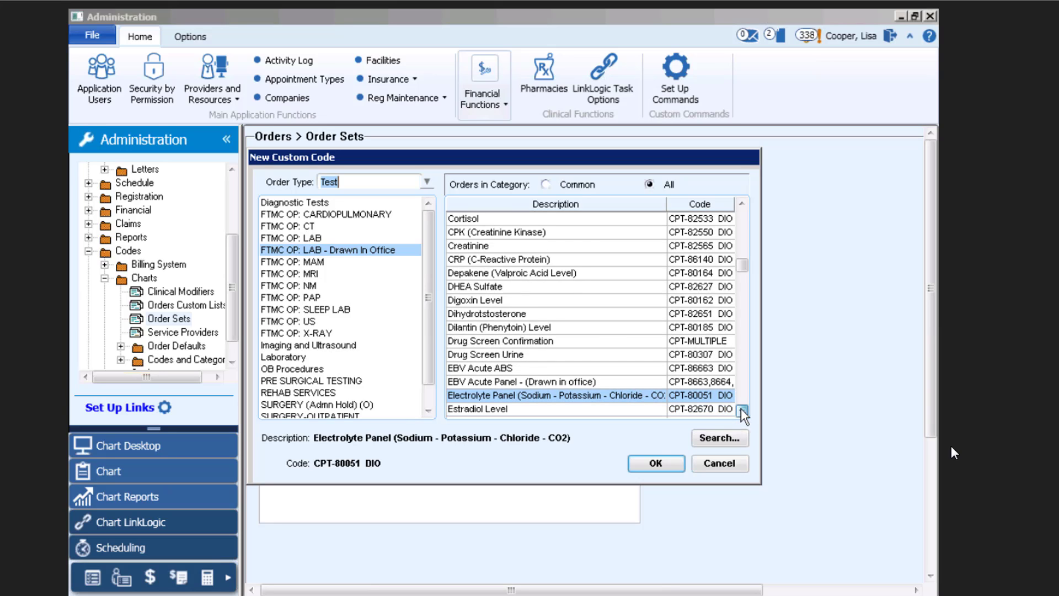
click(741, 409)
click(740, 409)
click(741, 409)
click(740, 409)
click(740, 409)
click(740, 409)
click(740, 409)
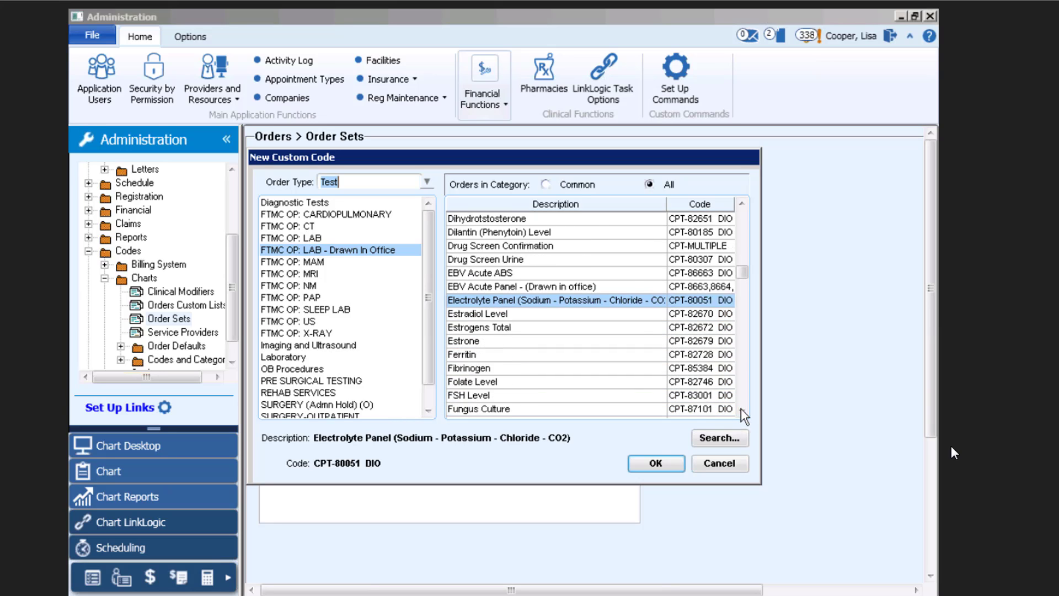
click(740, 409)
click(740, 409)
click(740, 409)
click(740, 409)
click(740, 409)
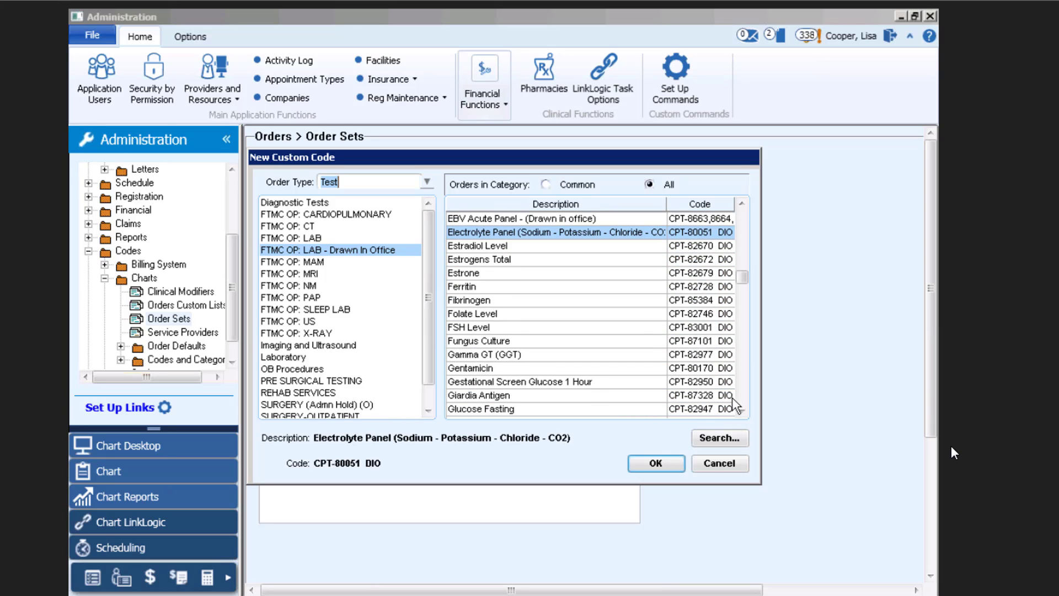
click(735, 463)
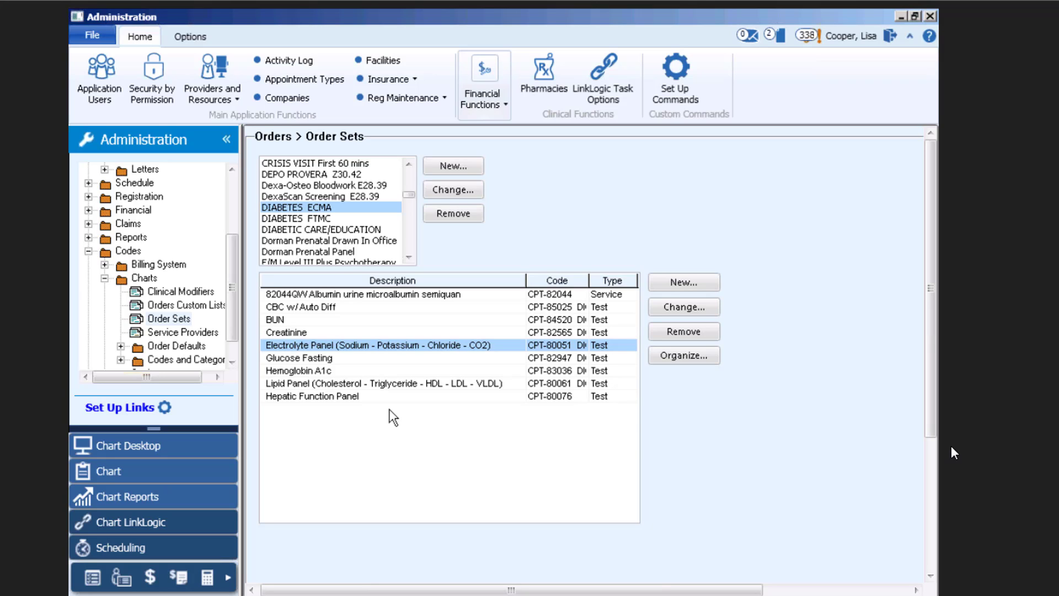
click(710, 284)
click(427, 182)
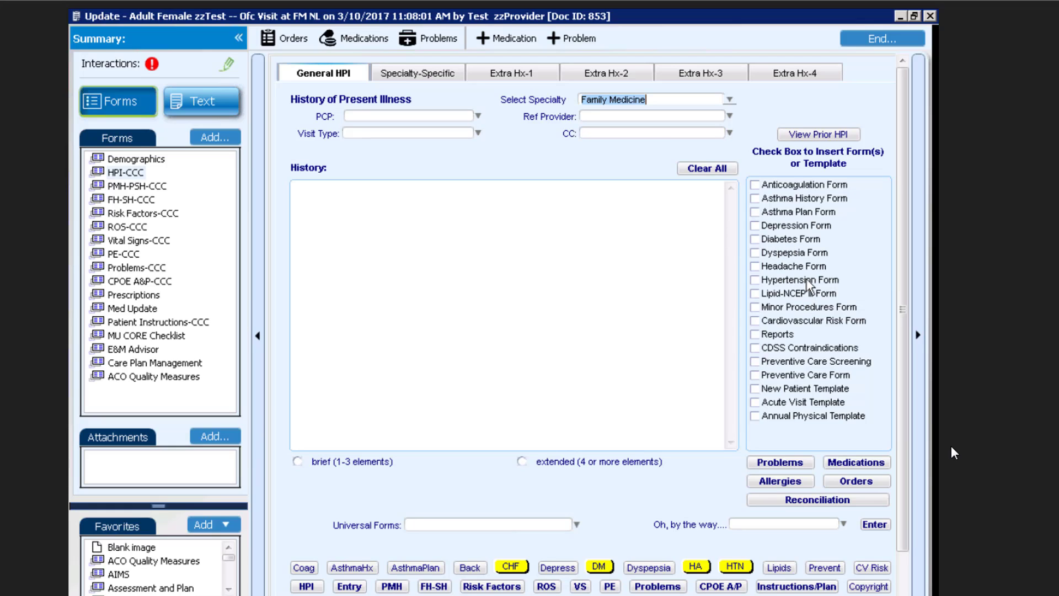
Add the Diabetes Form to the office visit update and review its Exam, Diabetes Self Ed, Diabetes Tx and Insulin pages.
click(754, 241)
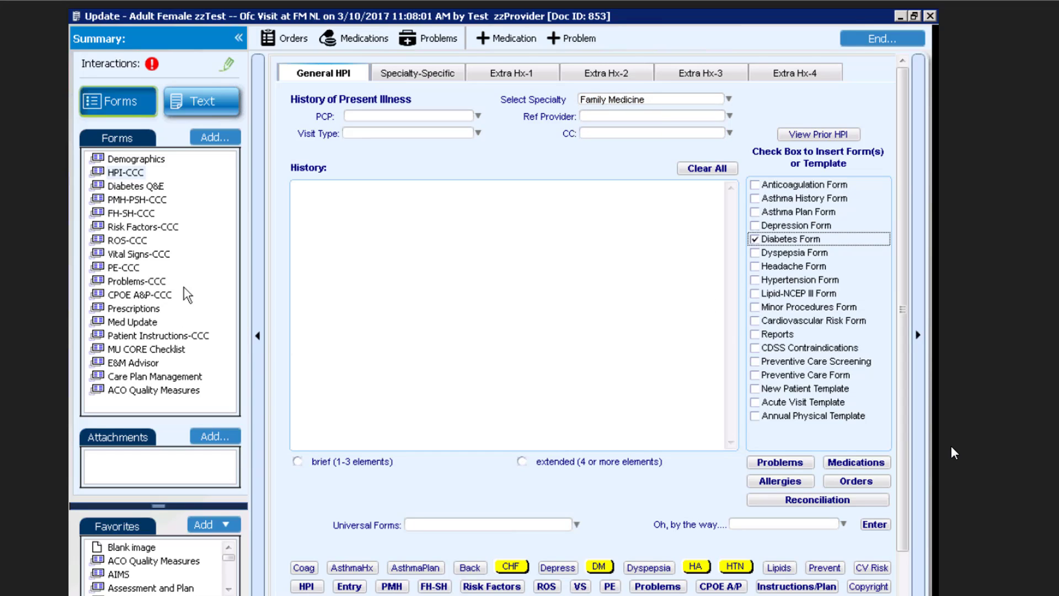
click(150, 187)
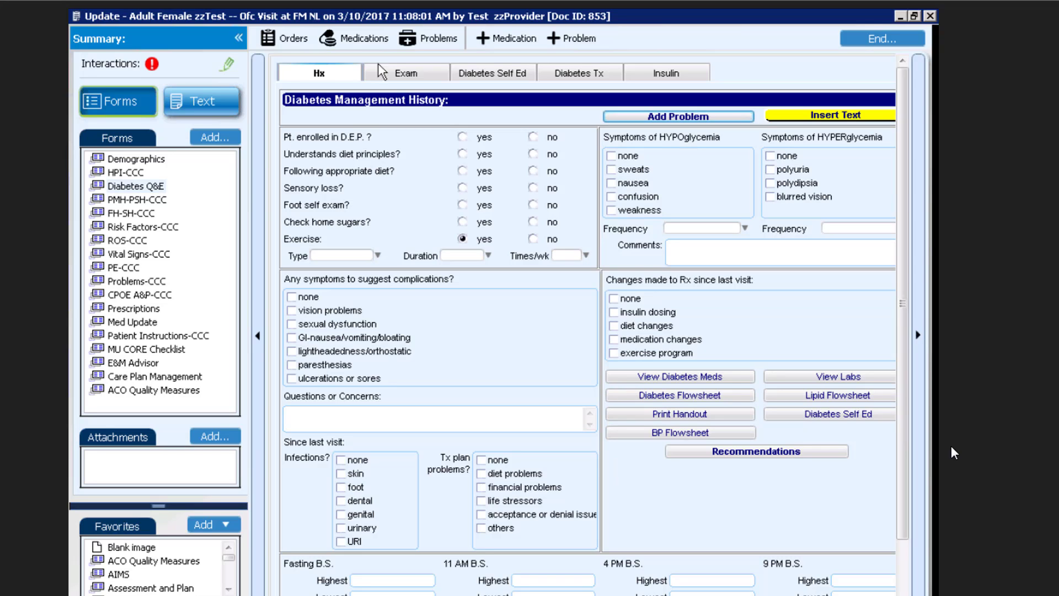
click(415, 73)
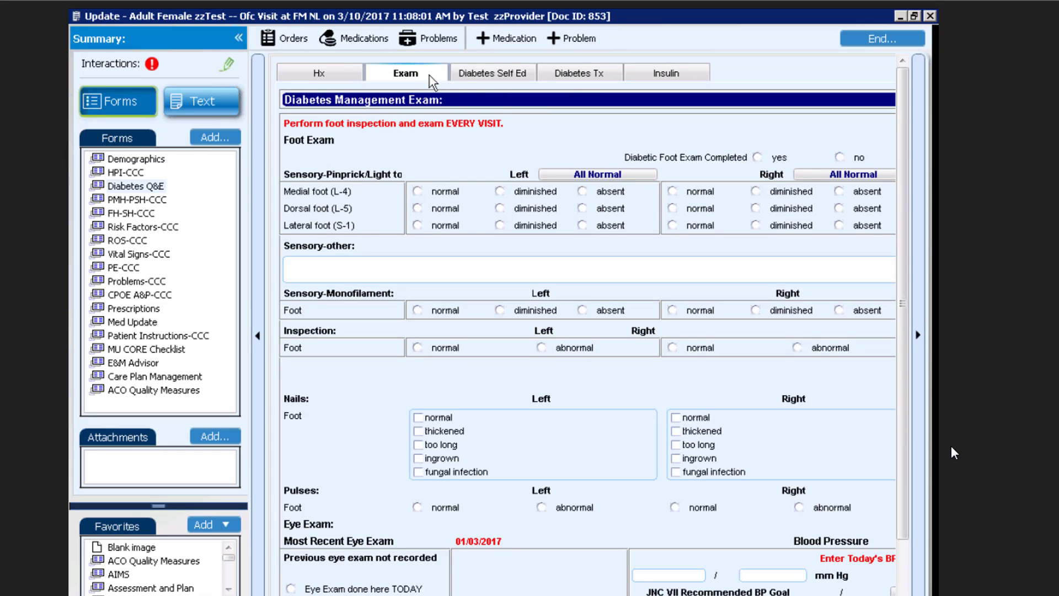
click(494, 76)
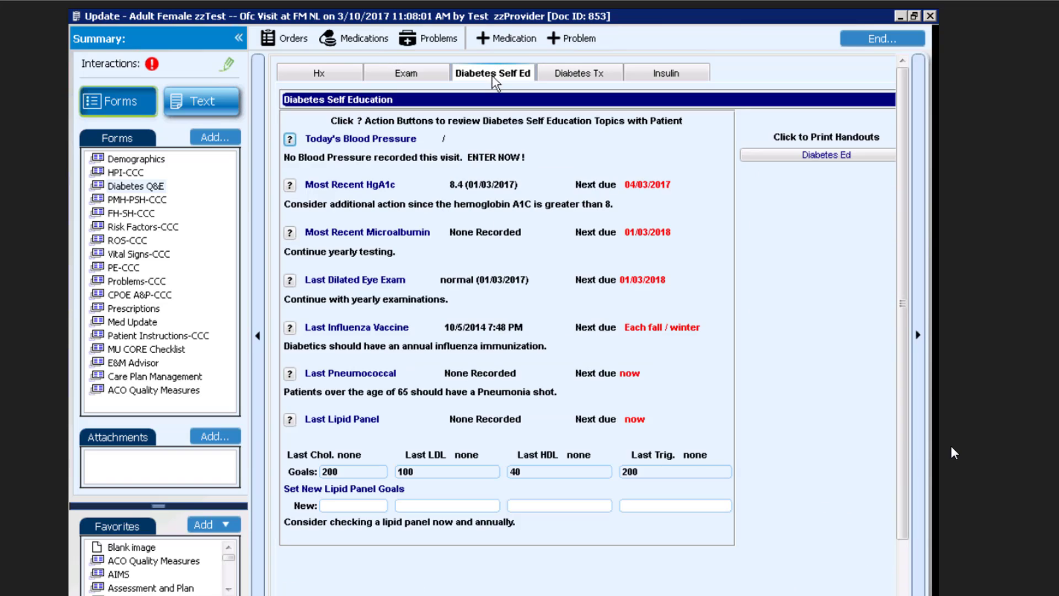
click(572, 72)
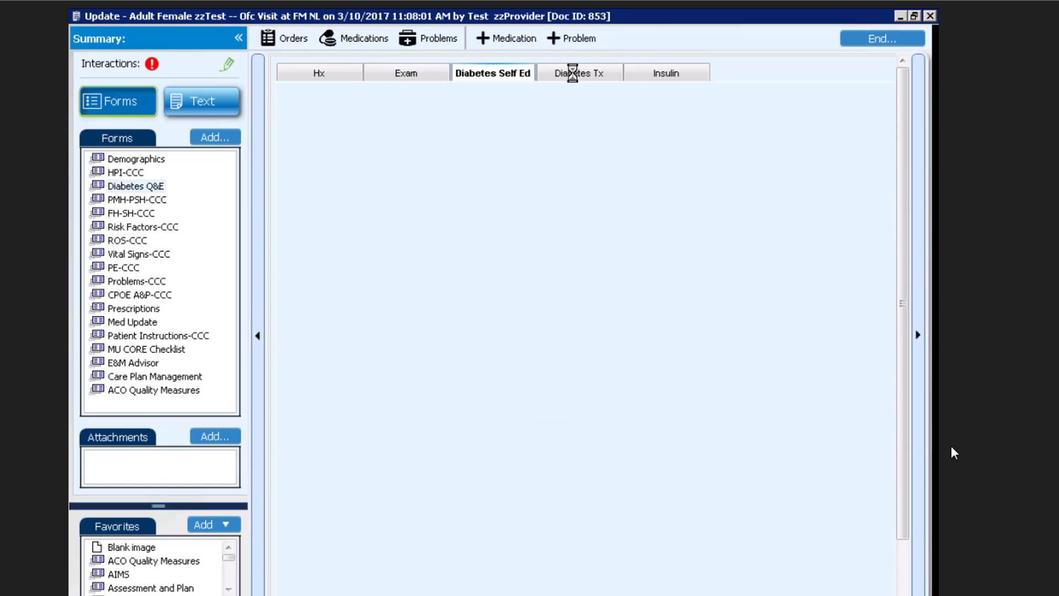
click(671, 80)
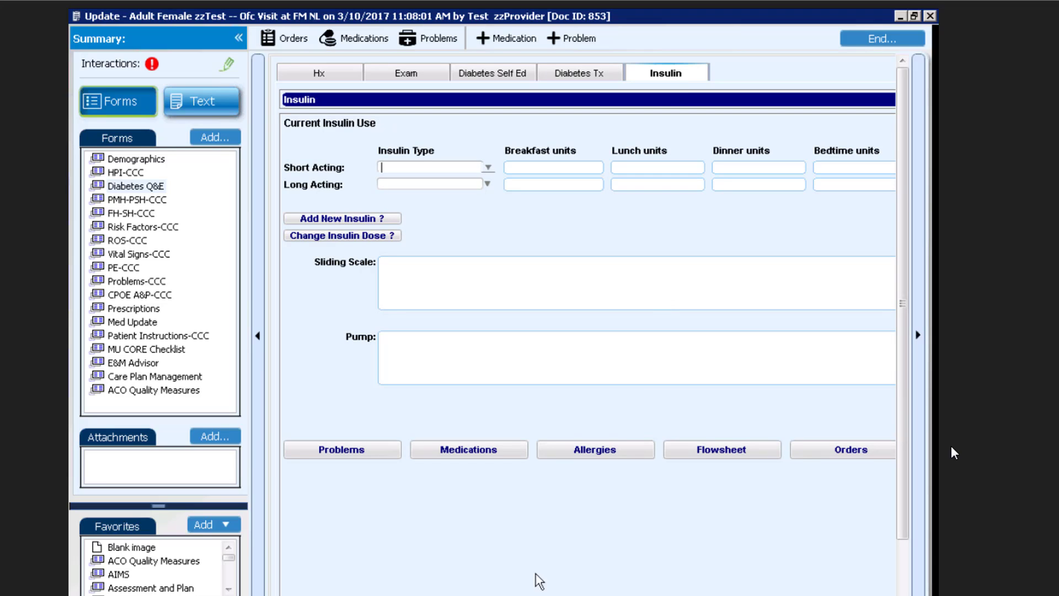
Add the Hypertension Form to the office visit from HPI-CCC and review its HTN Assessment, HTN Treatment and Reasons Not Performed pages.
click(126, 172)
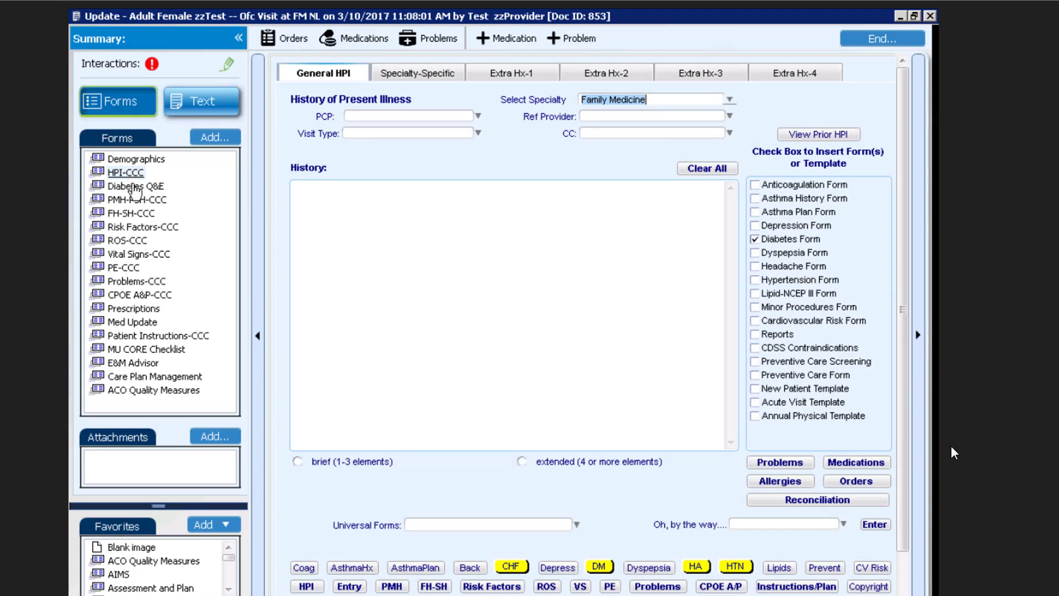
click(754, 280)
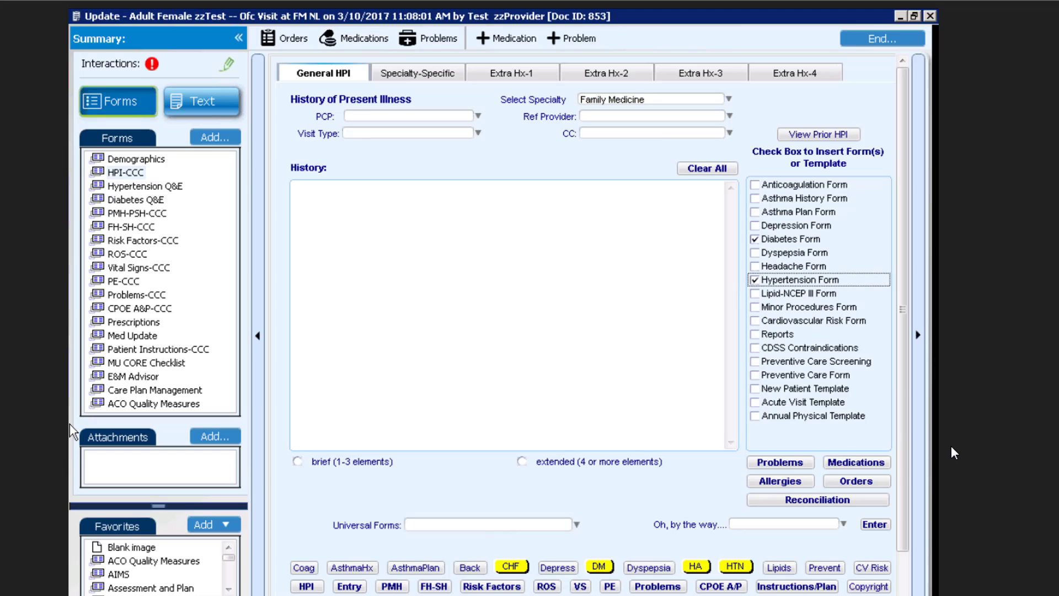
click(129, 187)
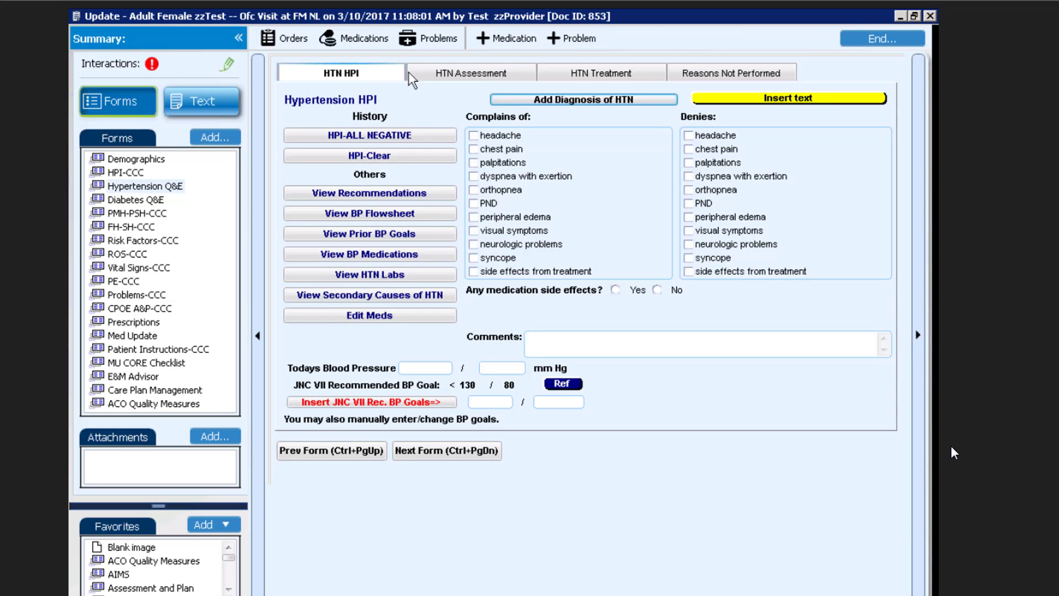
click(469, 77)
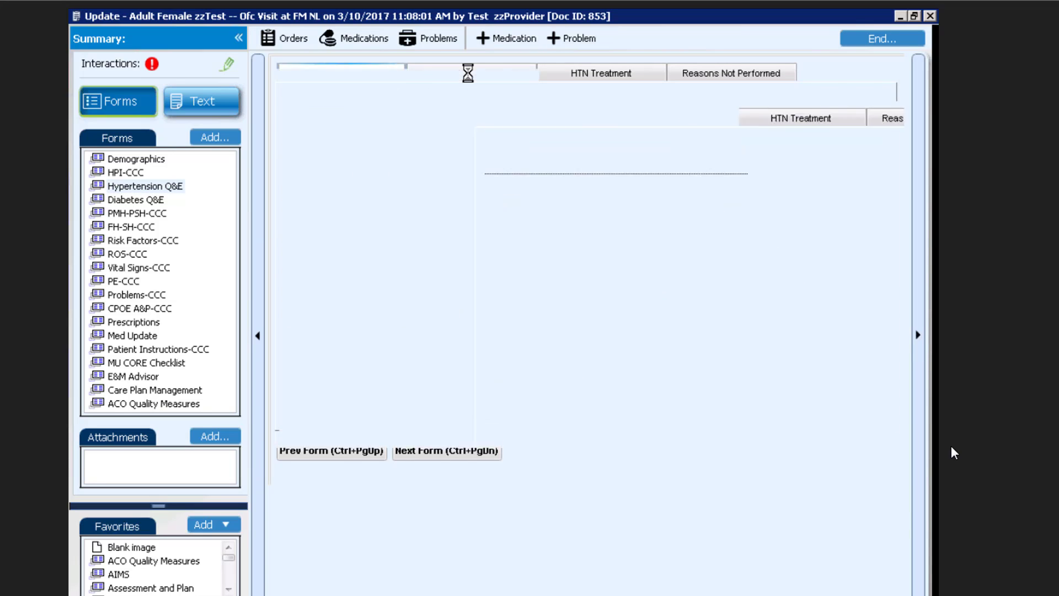
click(587, 72)
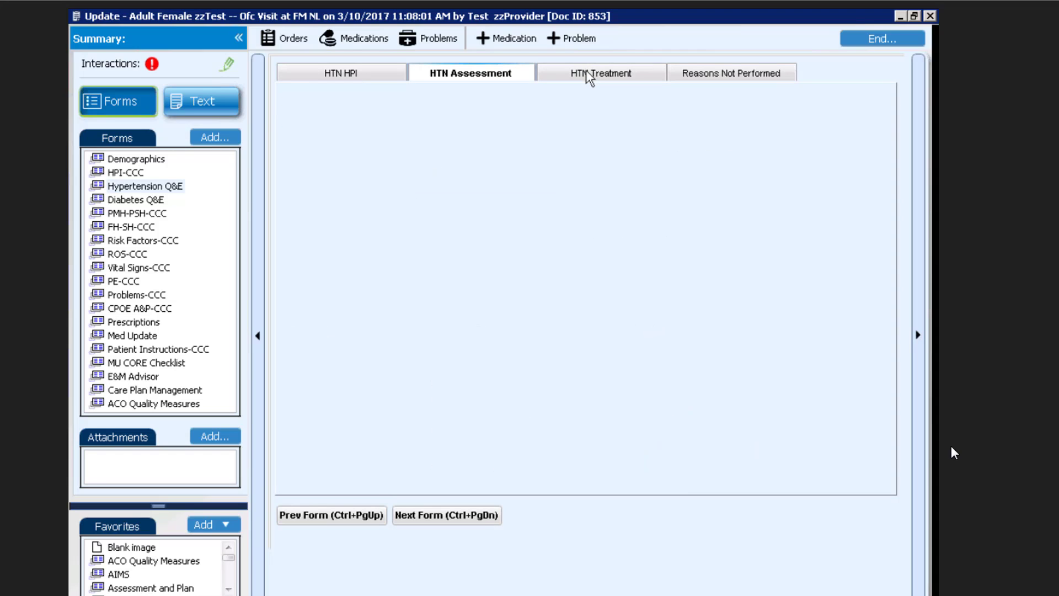
click(722, 77)
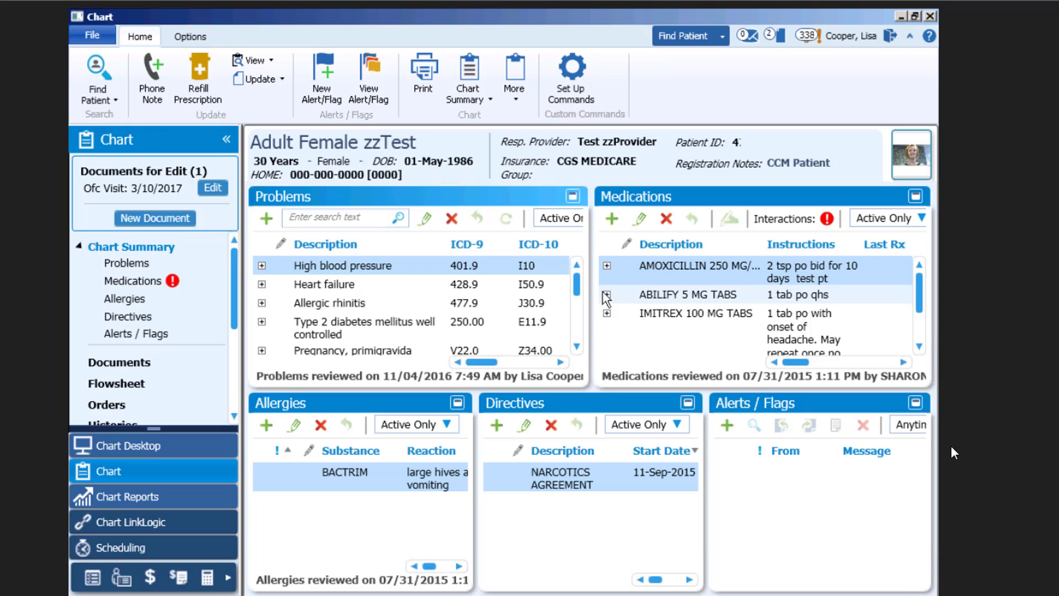
View the patient's flowsheet, resume editing the 3/10/2017 office visit and show its HPI-CCC form.
click(121, 380)
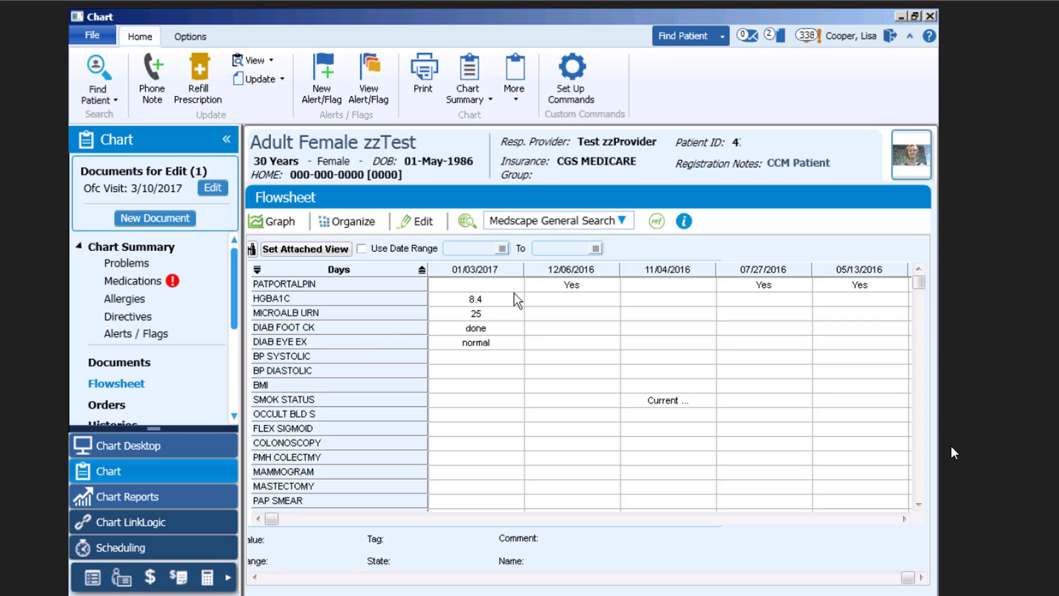
click(223, 187)
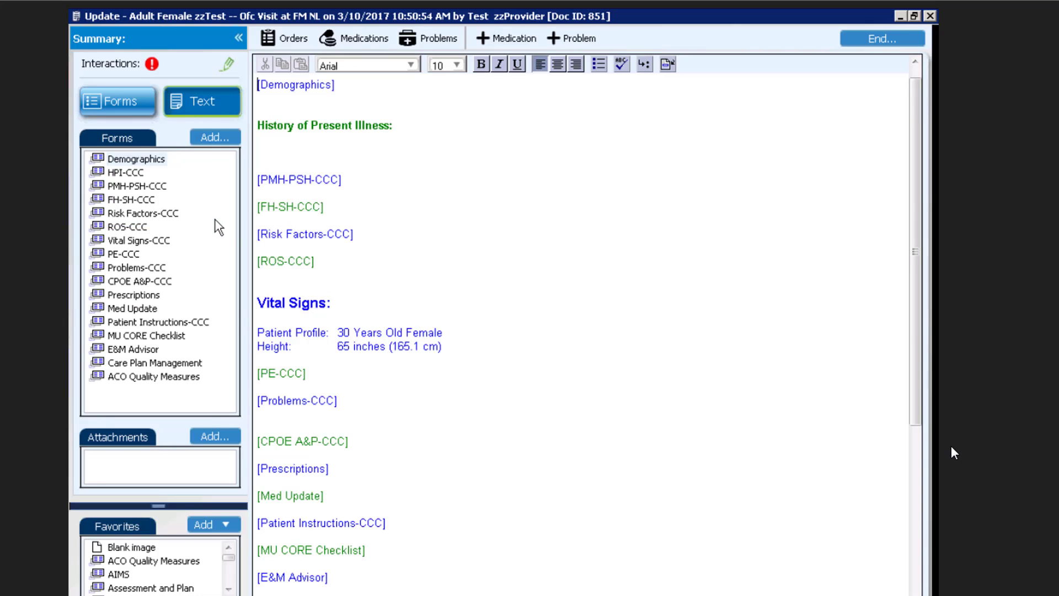
click(149, 102)
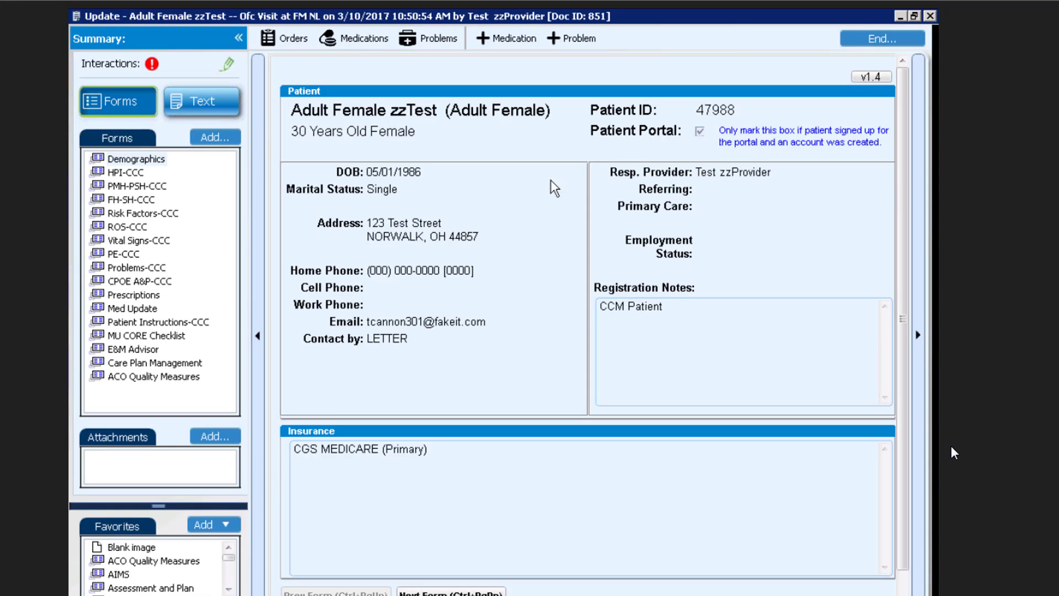
click(126, 172)
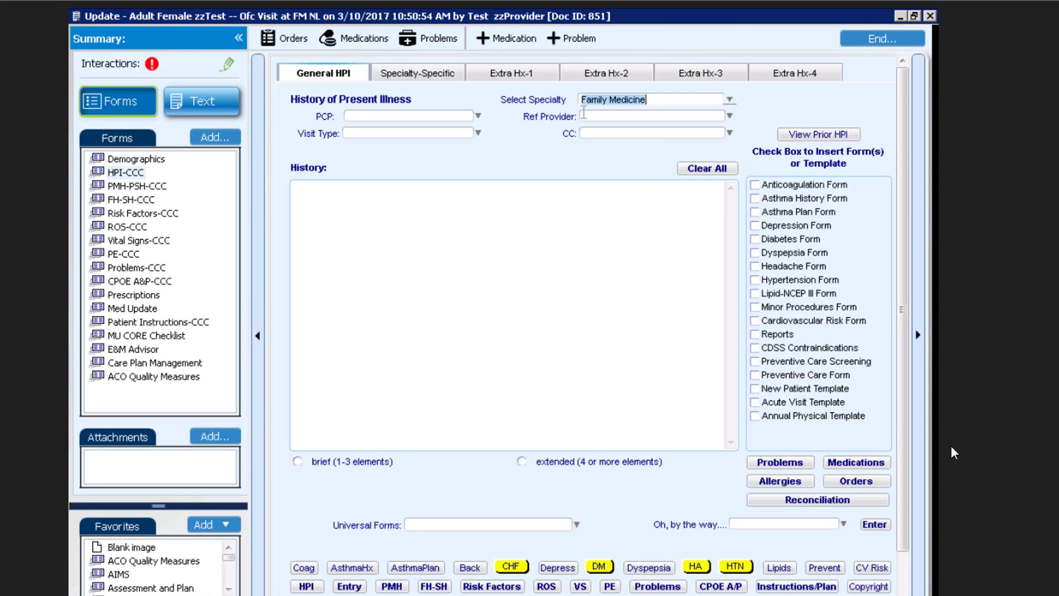
Insert the .dmcheck quick text into the HPI History and place the text cursor on the Microalbumin line.
click(386, 232)
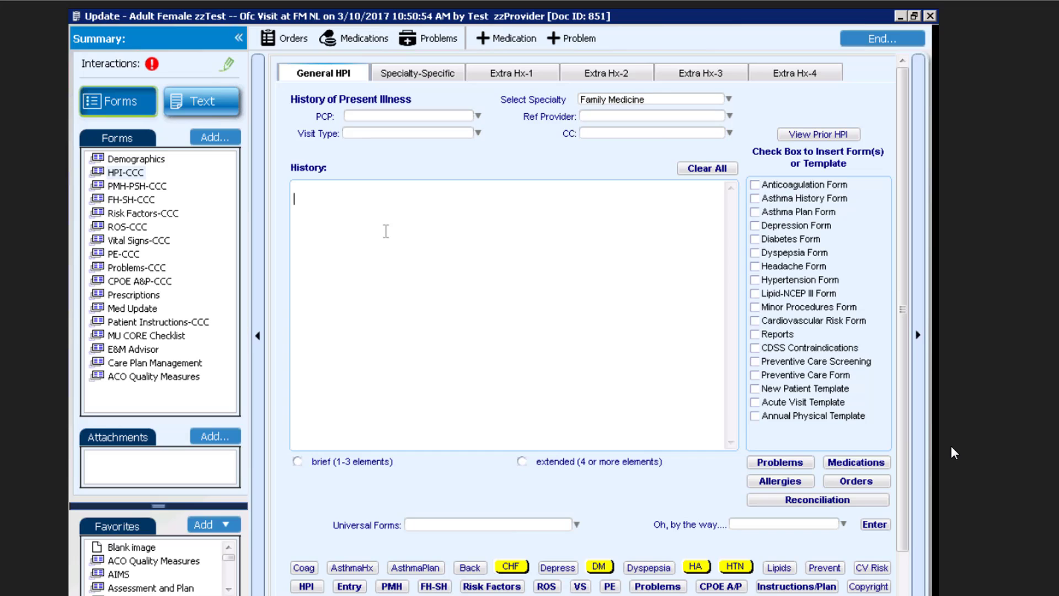
text(.dmcheck)
key(space)
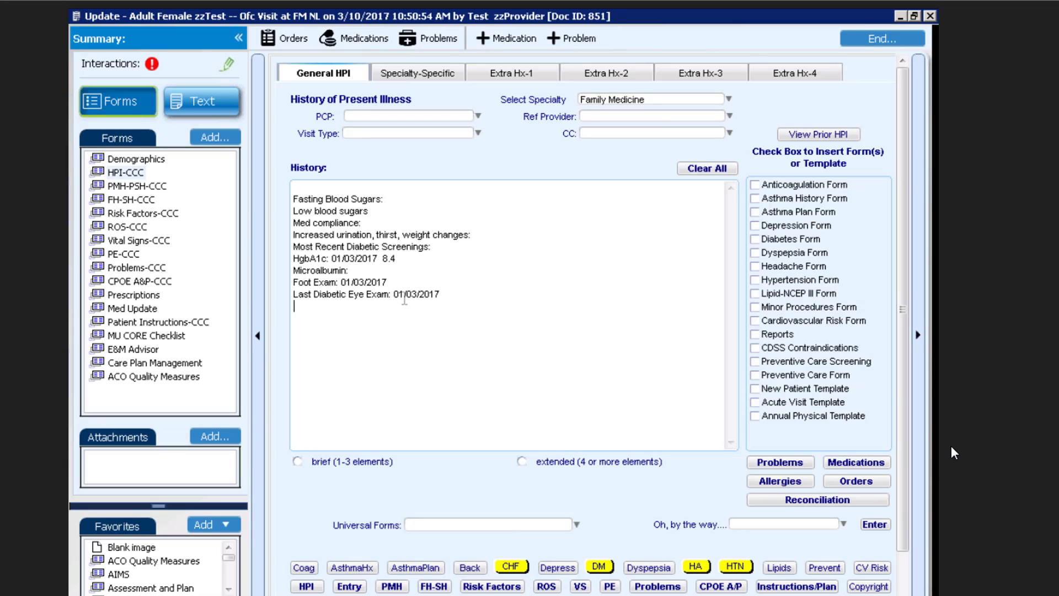
click(351, 271)
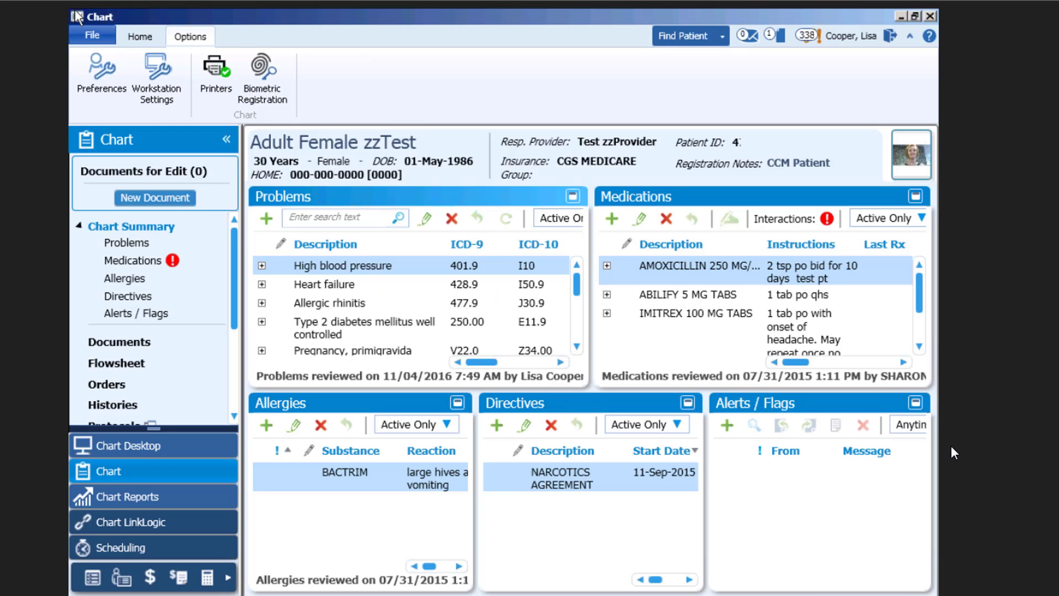
Show the patient's Histories and start a new chart document with the Clinical Lists Update encounter type.
click(132, 34)
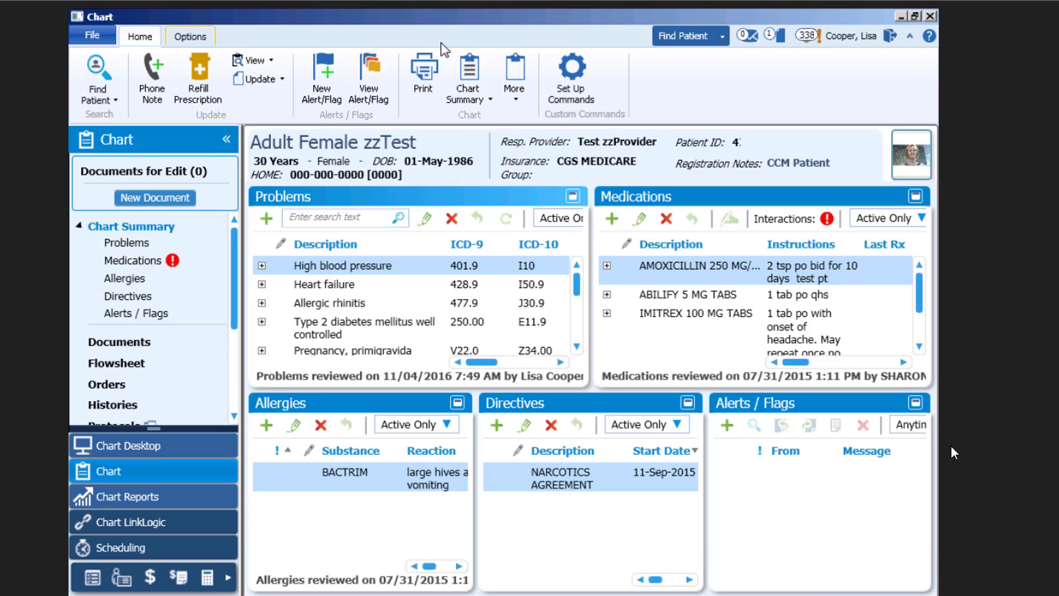
click(113, 405)
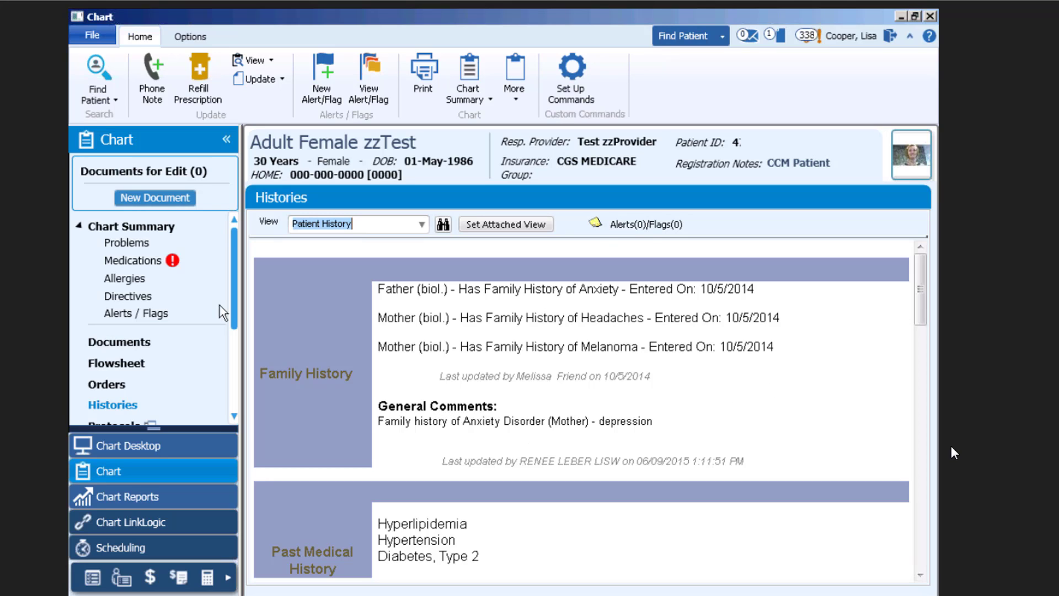
click(190, 198)
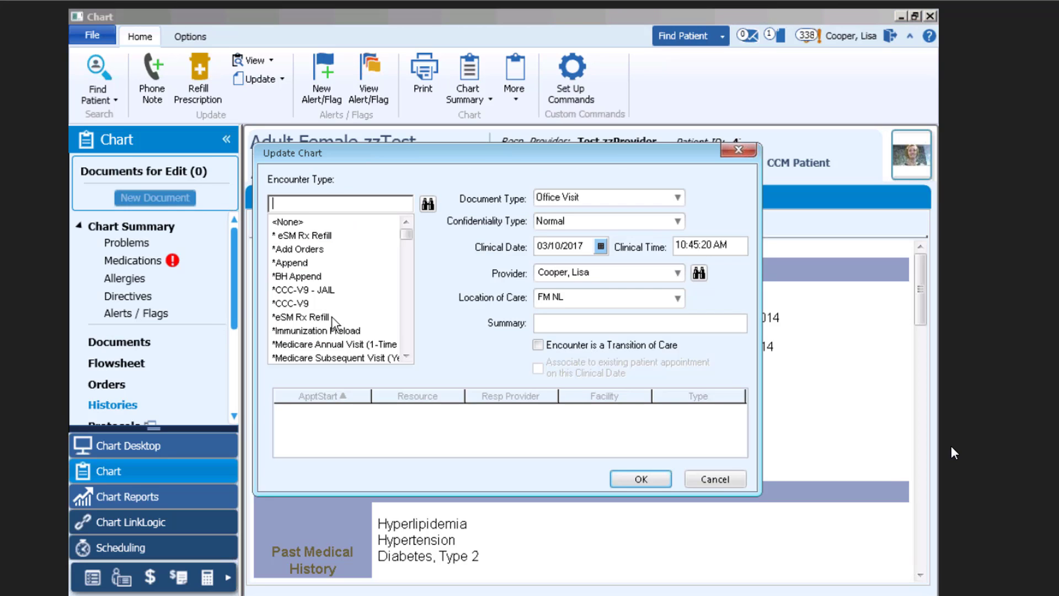
text(Clinical Lists Update)
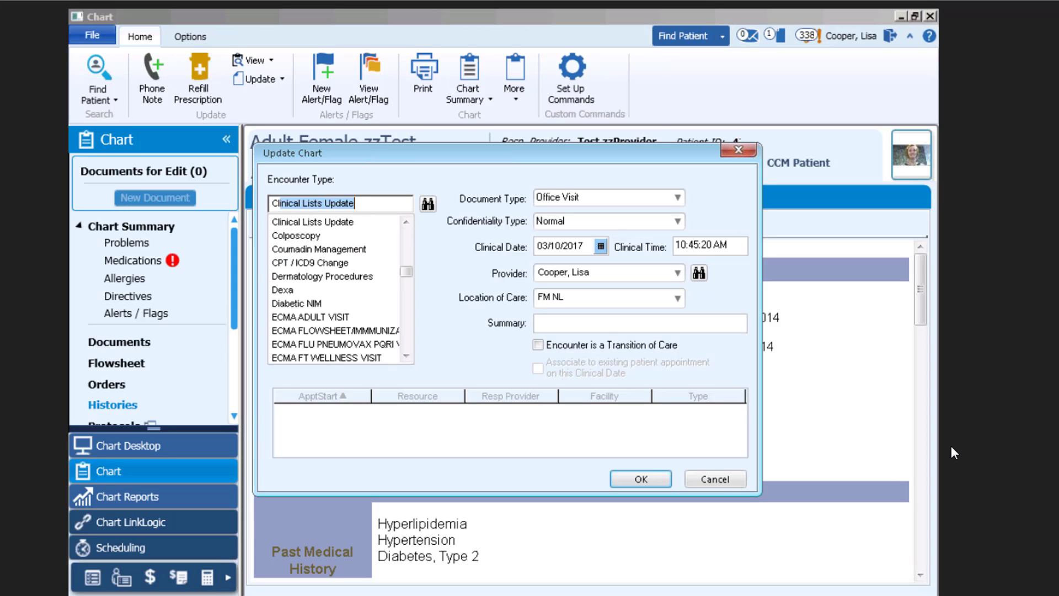
click(305, 221)
click(640, 480)
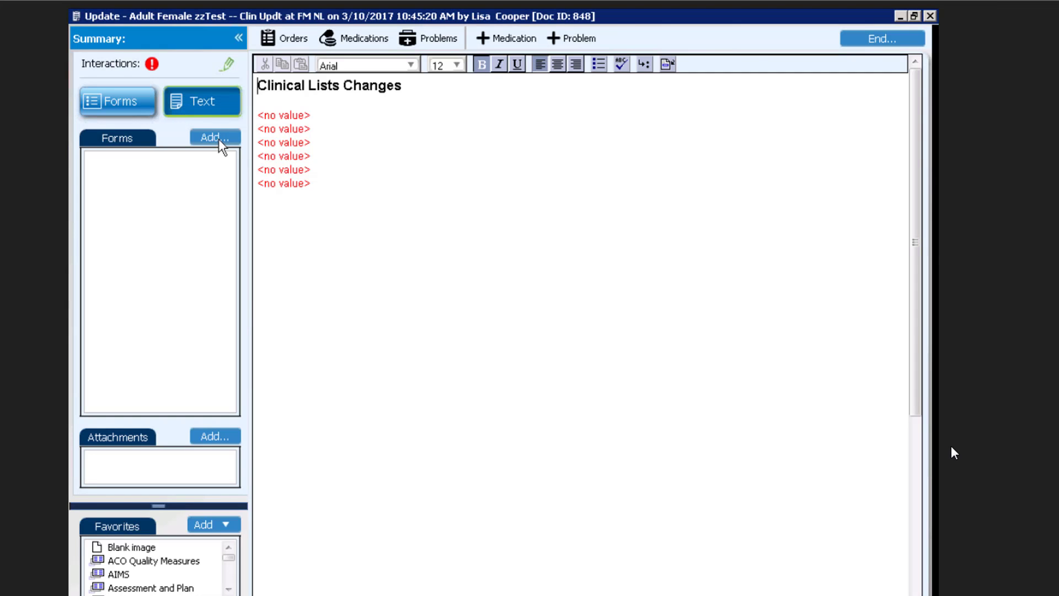
Search the form components for "fh" and add the FH-SH-CCC form to the update.
click(218, 137)
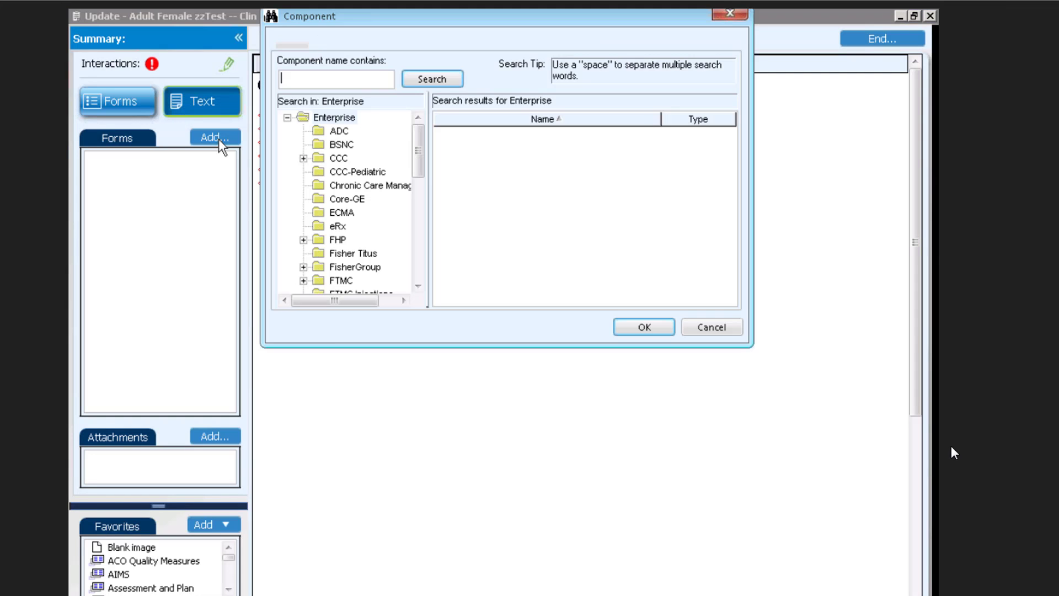
text(fh)
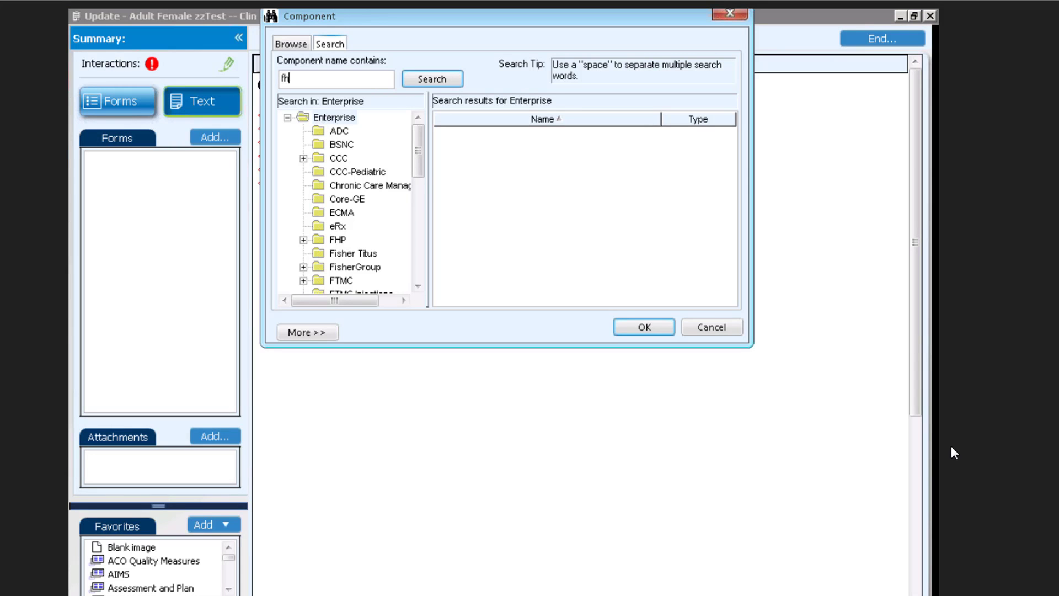
click(426, 78)
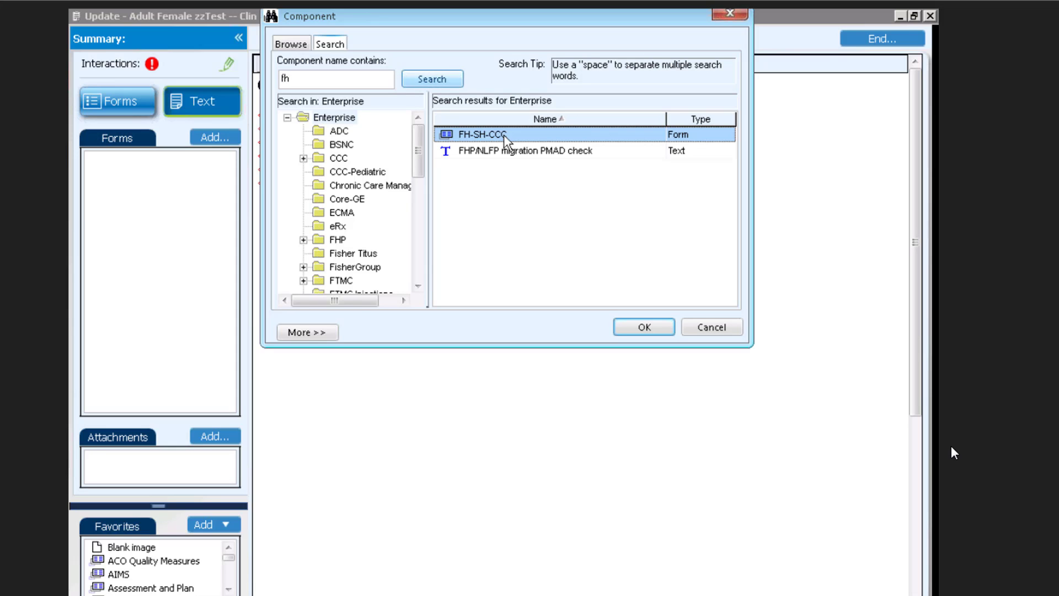
click(646, 321)
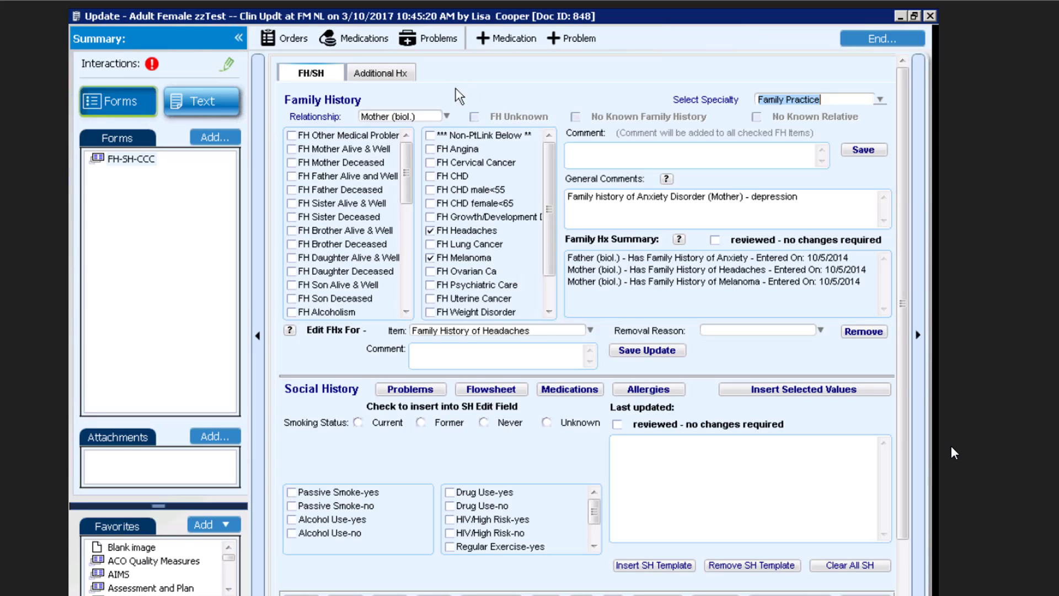
Set the family history relationship to MGF on the FH-SH-CCC form.
click(447, 115)
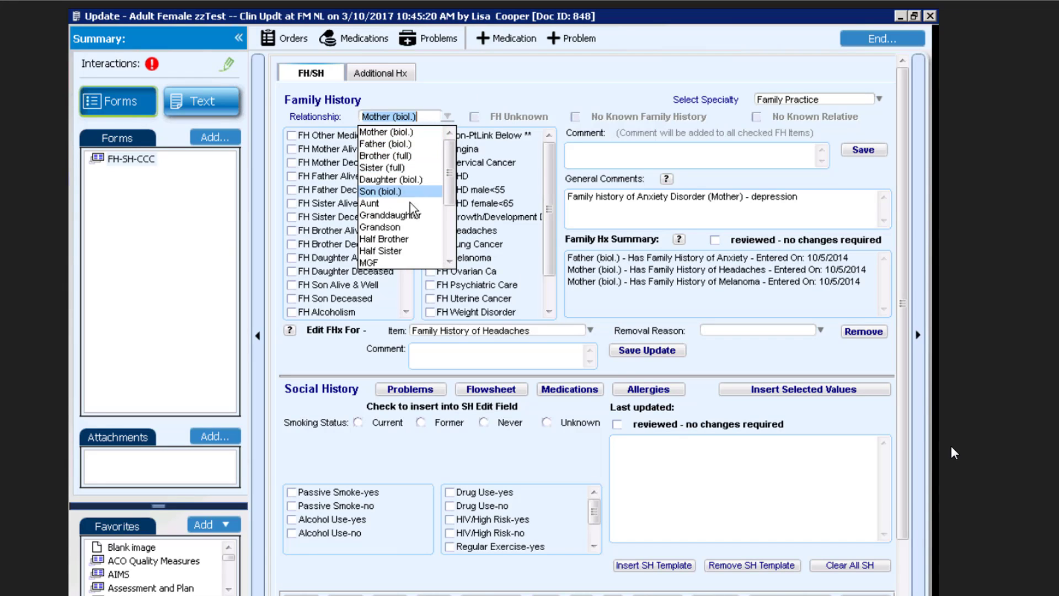
scroll(415, 236, down, 3)
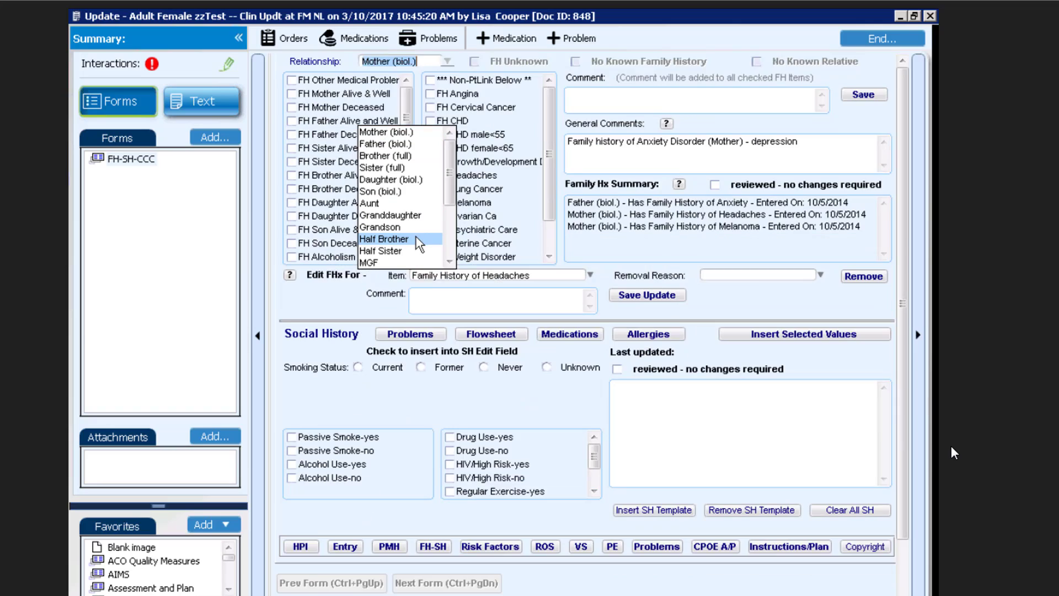
drag(448, 186, 448, 220)
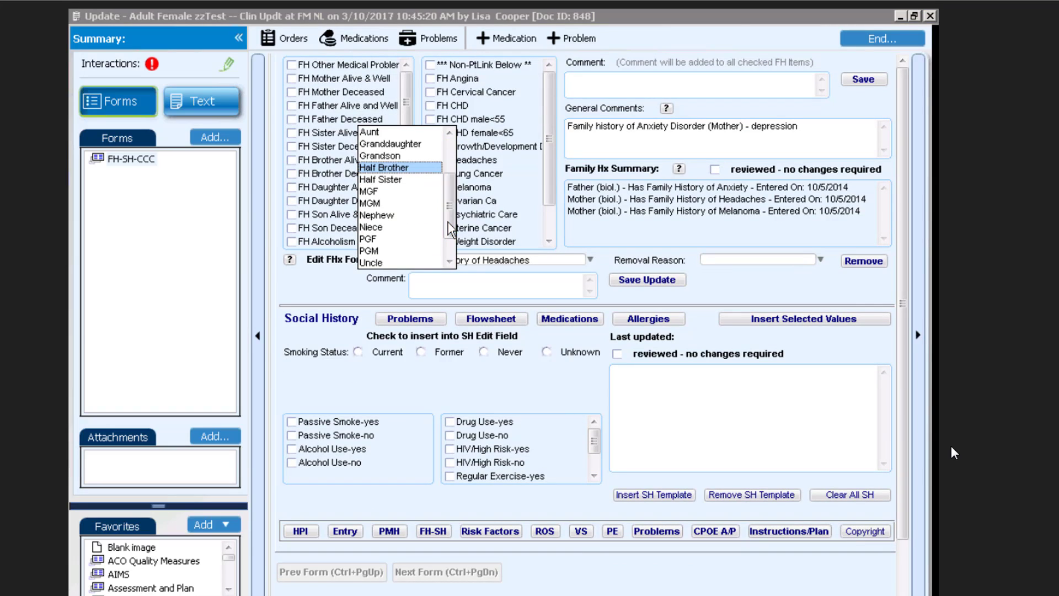
click(388, 193)
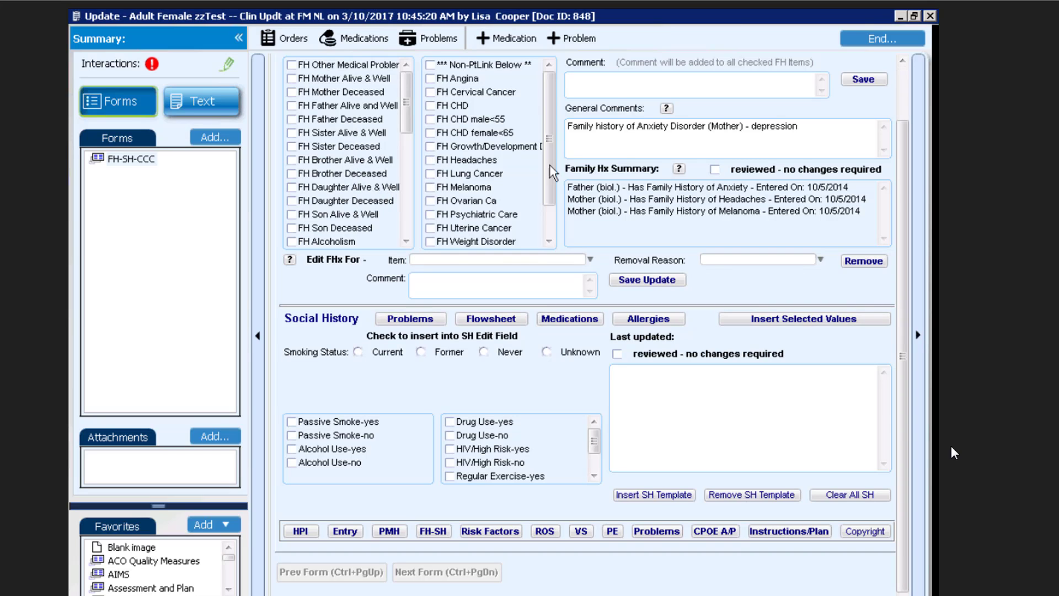
scroll(902, 206, up, 2)
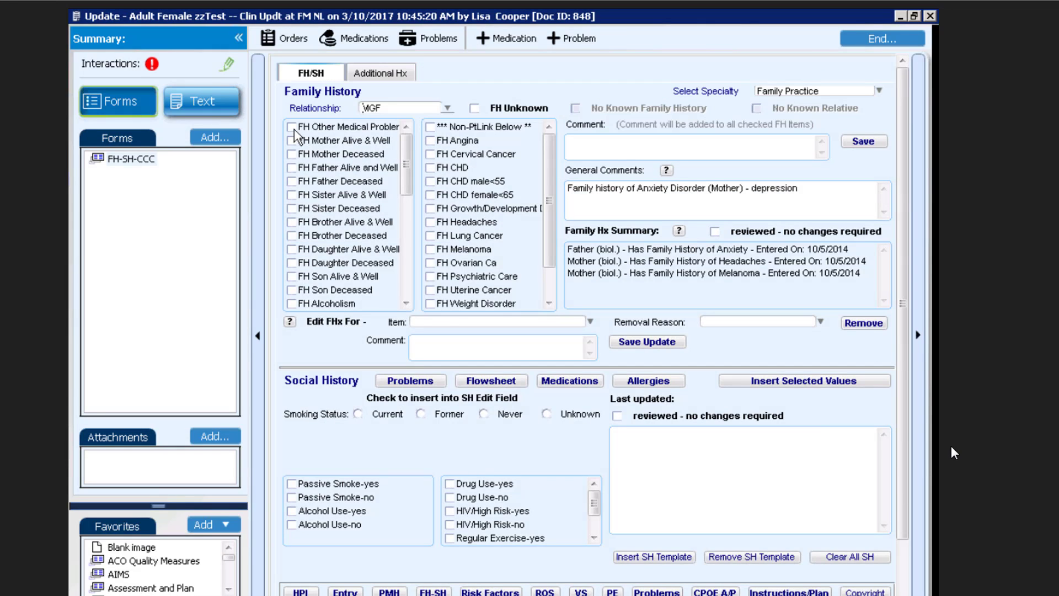
Save FH Other Medical Problems for the MGF with the comment "DM, HTN" and start ending the update.
click(292, 127)
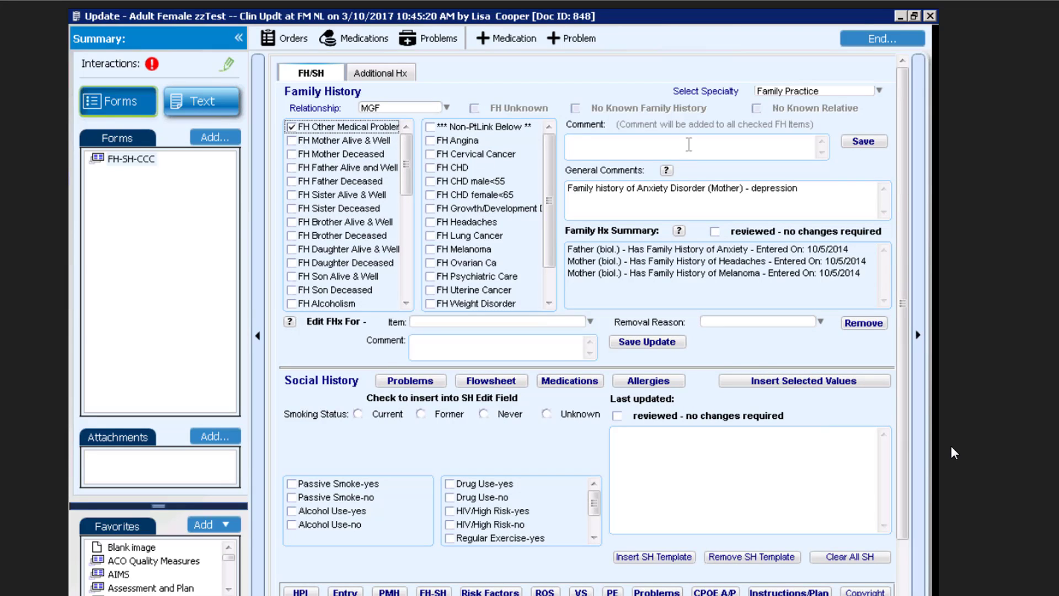
click(604, 146)
text(DM, HT)
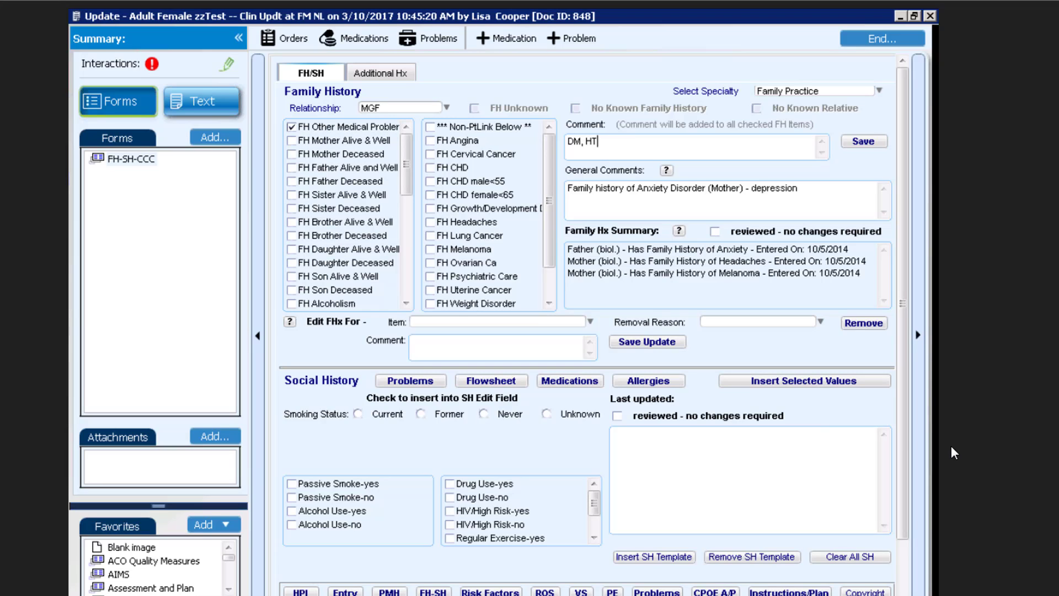
text(N)
click(867, 141)
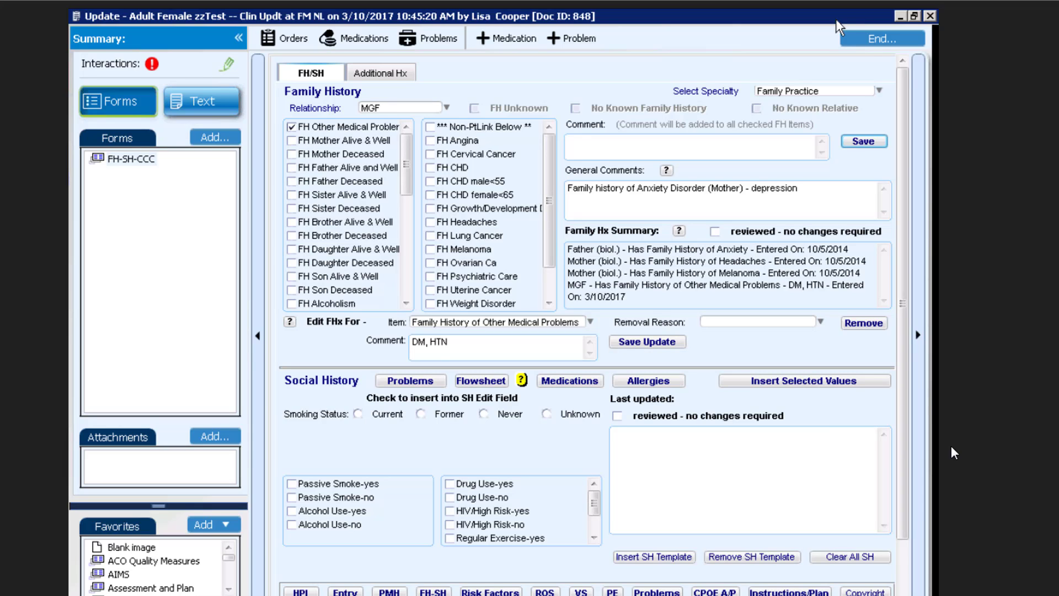
click(869, 38)
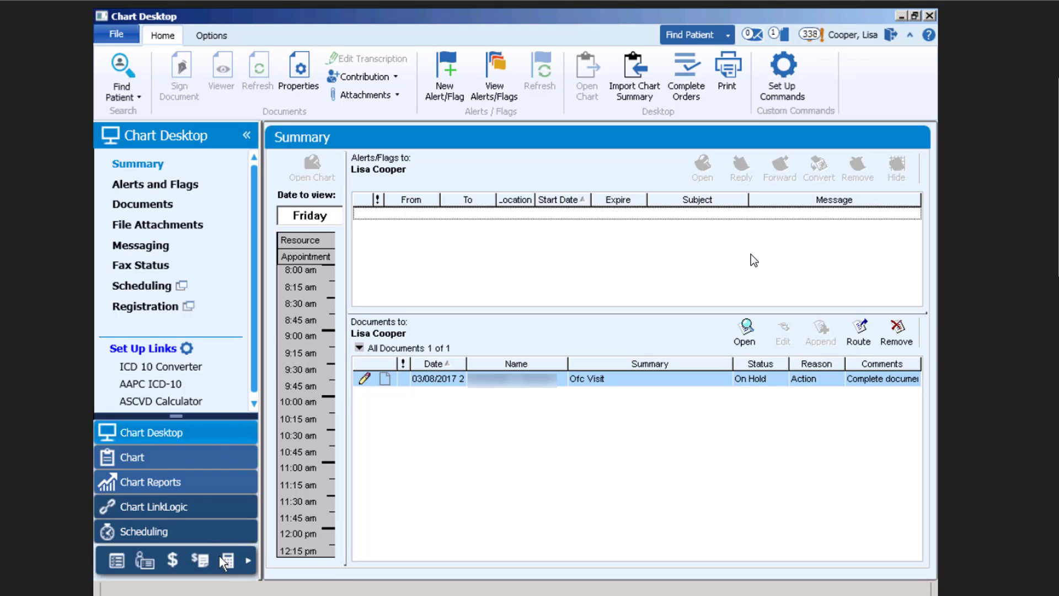
Switch from Chart Desktop to Administration and open the Allergy Custom Lists in the Chart folder under Charts.
click(248, 559)
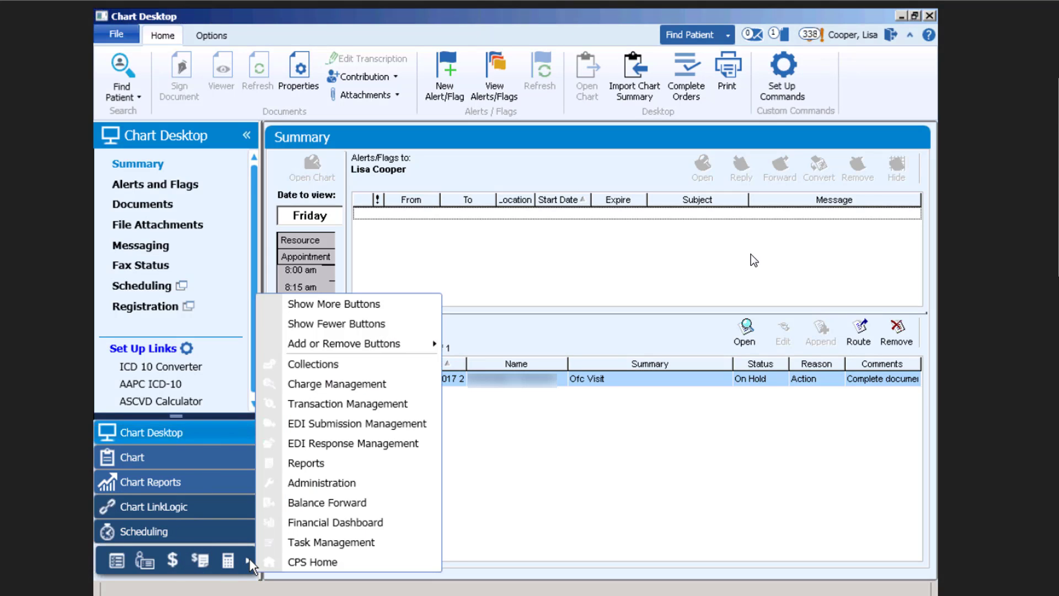
click(322, 484)
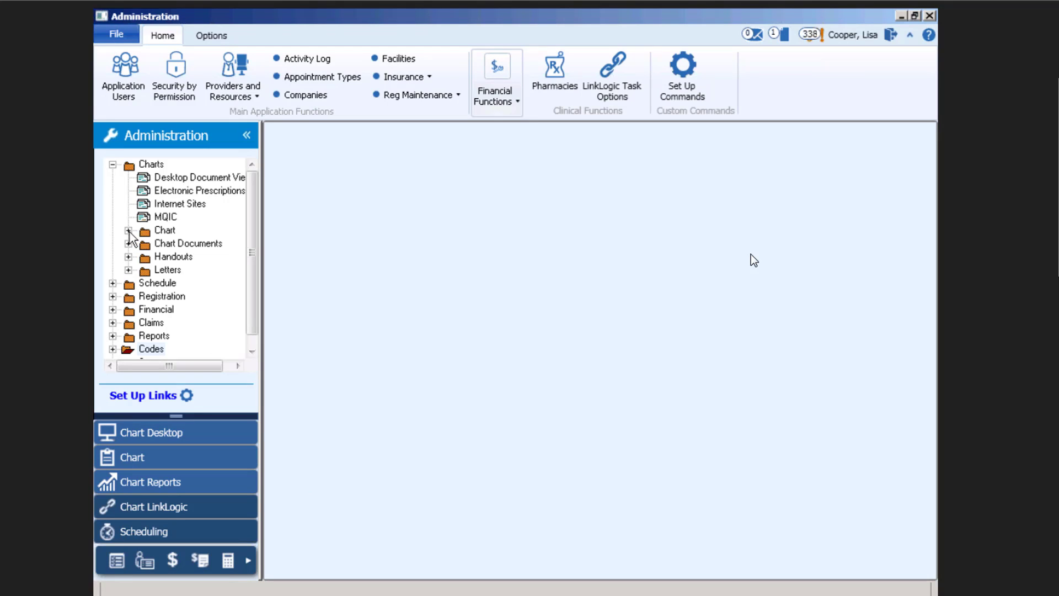
click(129, 231)
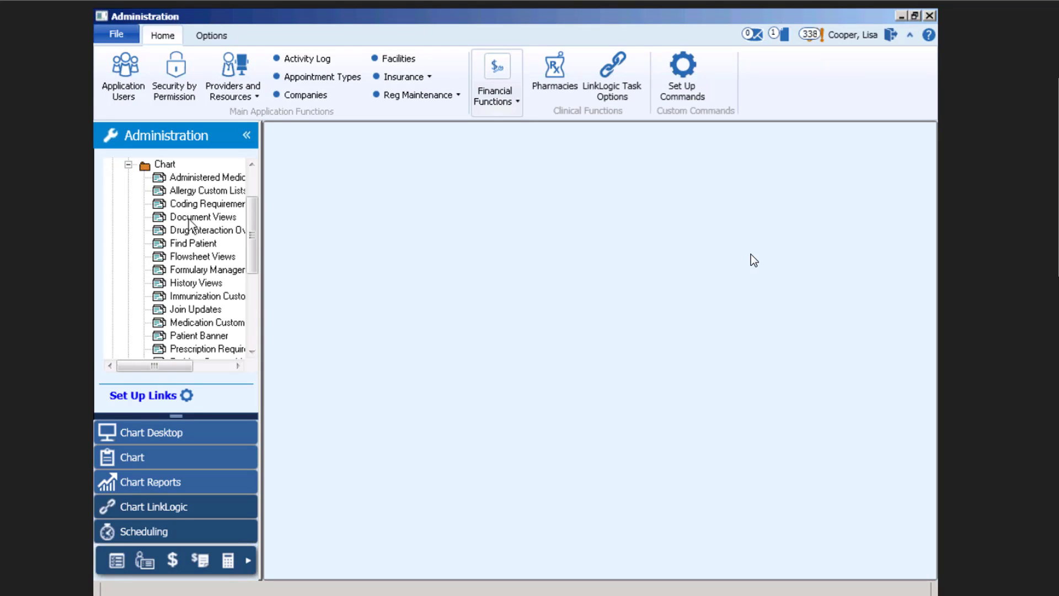
click(206, 191)
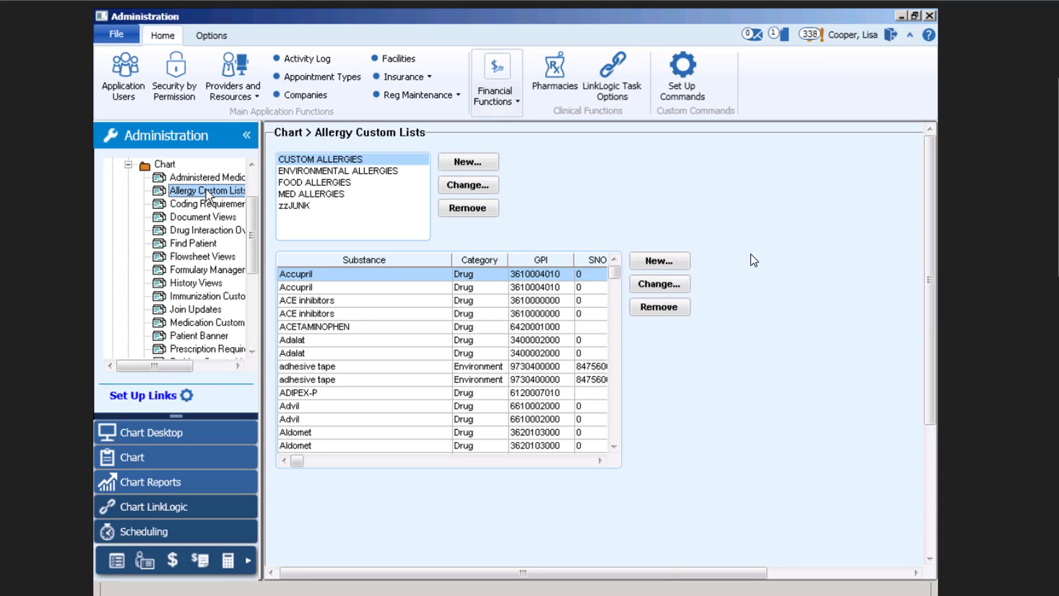
Look through the Immunization, Medication and Problem Custom Lists in the Chart folder.
click(193, 296)
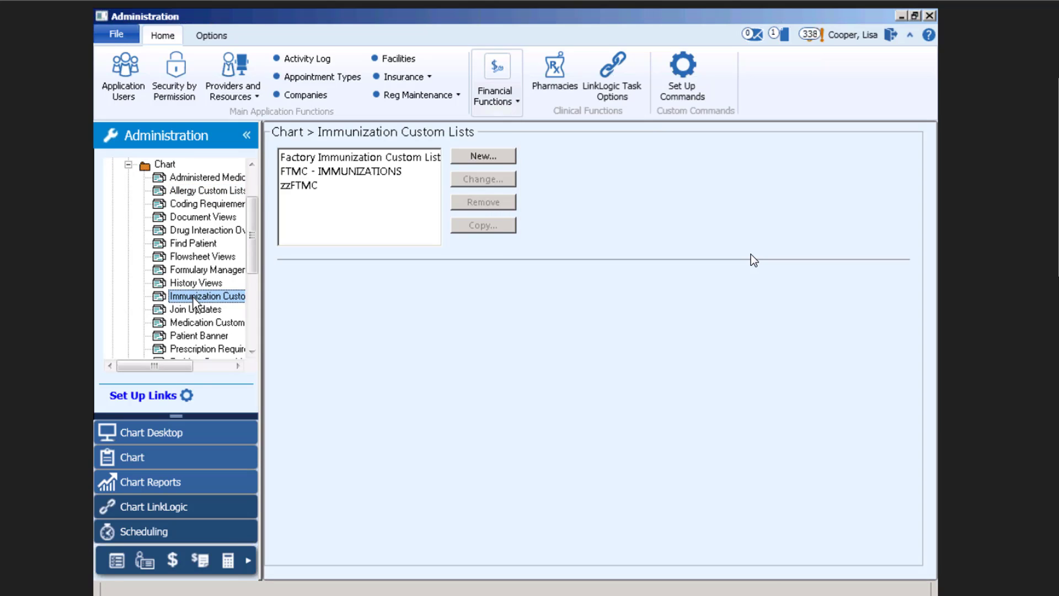
click(188, 322)
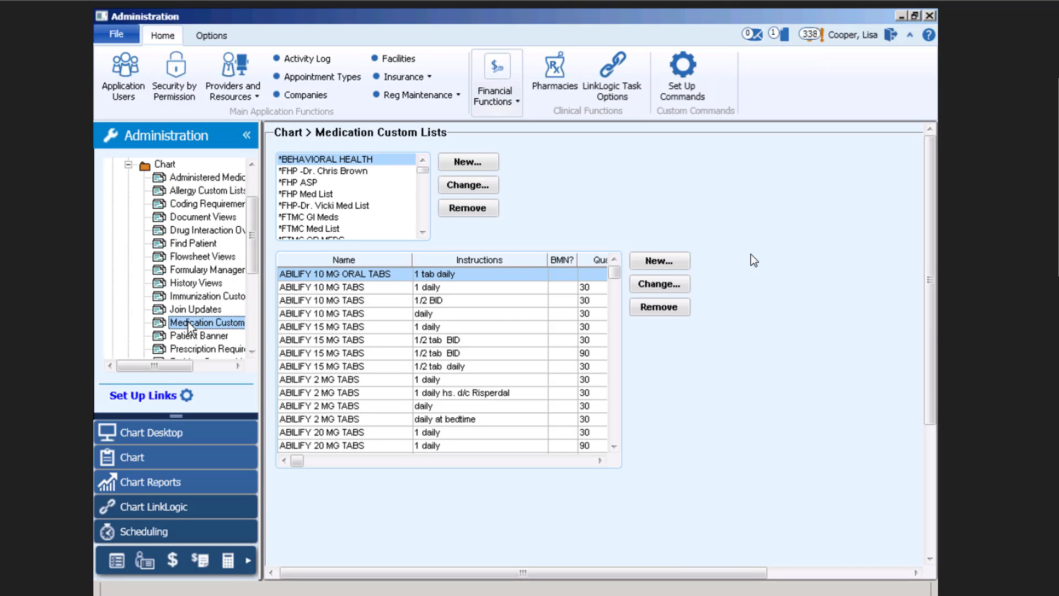
drag(254, 253, 254, 282)
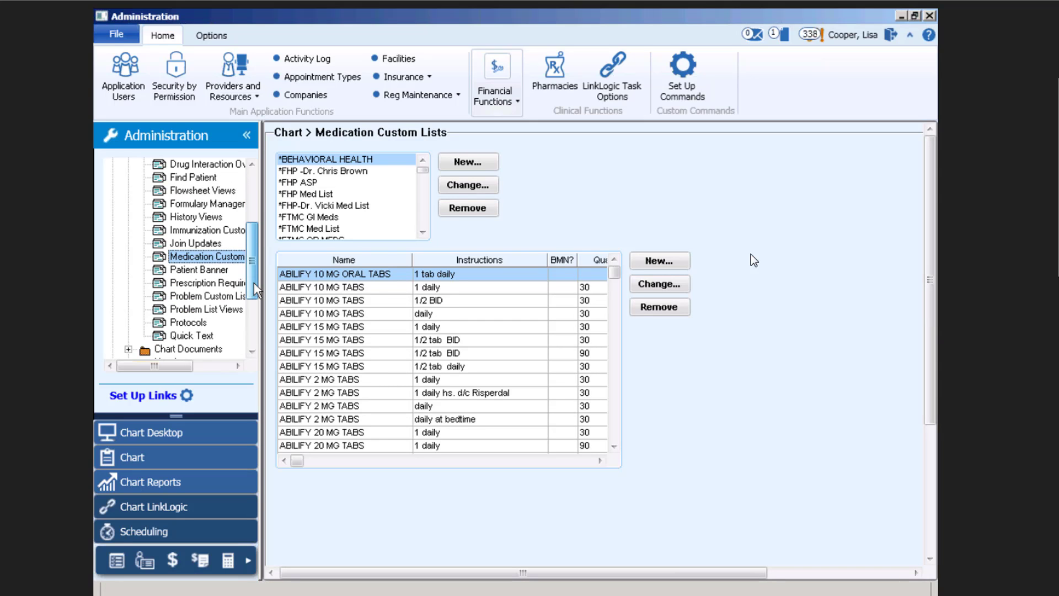
click(191, 296)
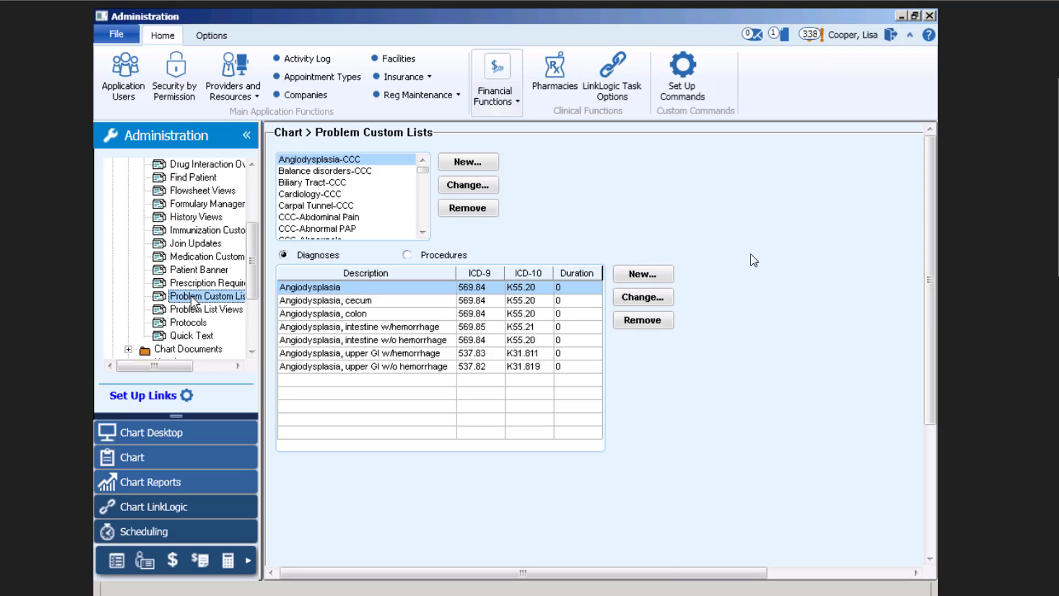
Create a new medication custom list named zzTest under Medication Custom Lists.
click(187, 256)
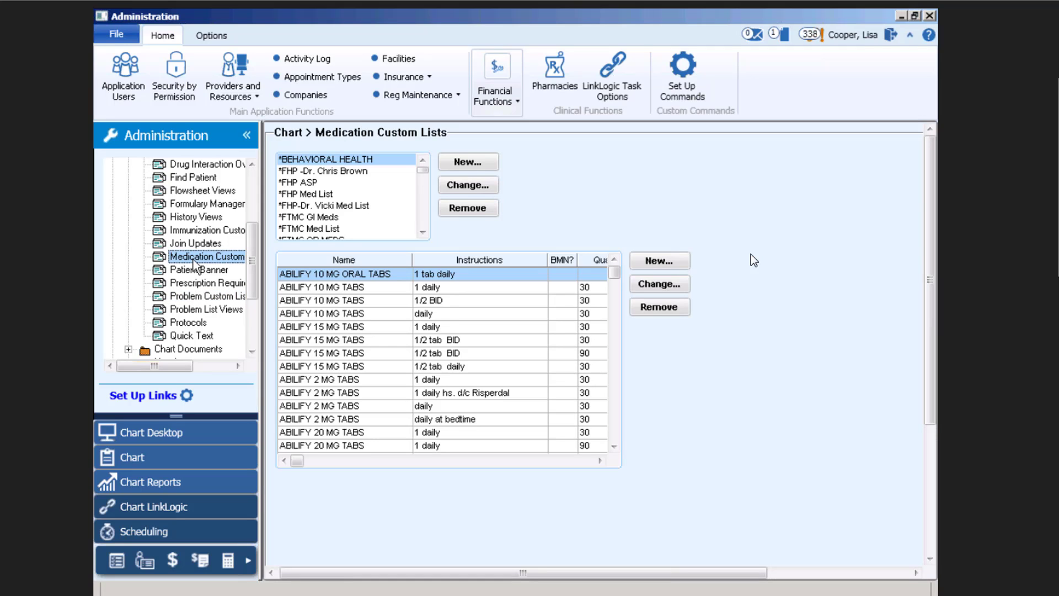
click(478, 166)
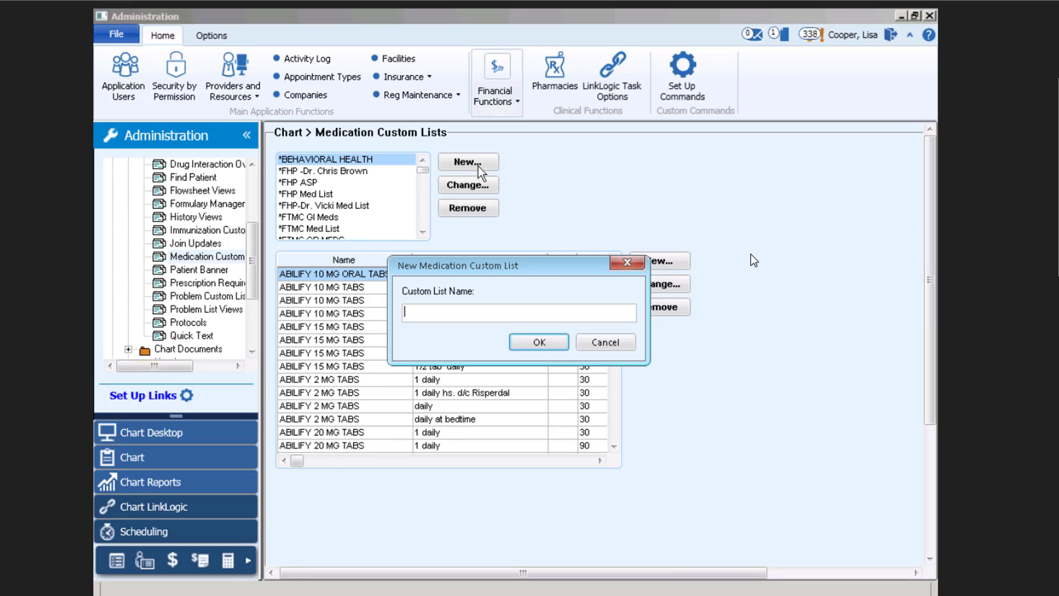
text(zzTest)
click(545, 346)
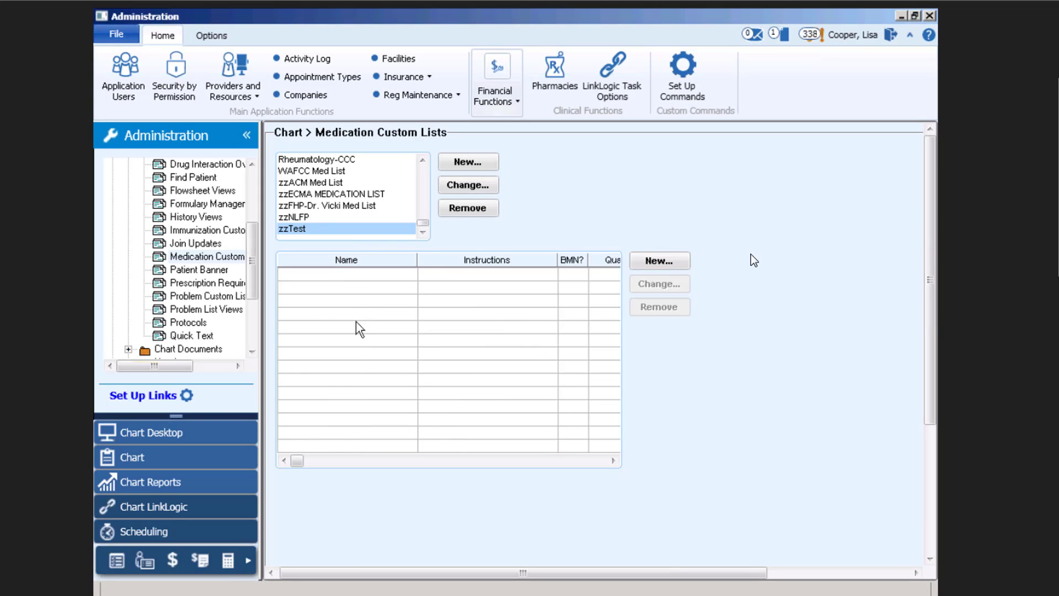
Find "zanafle" in the medication reference and choose ZANAFLEX 2 MG ORAL CAPS as a new entry for the zzTest list.
click(666, 264)
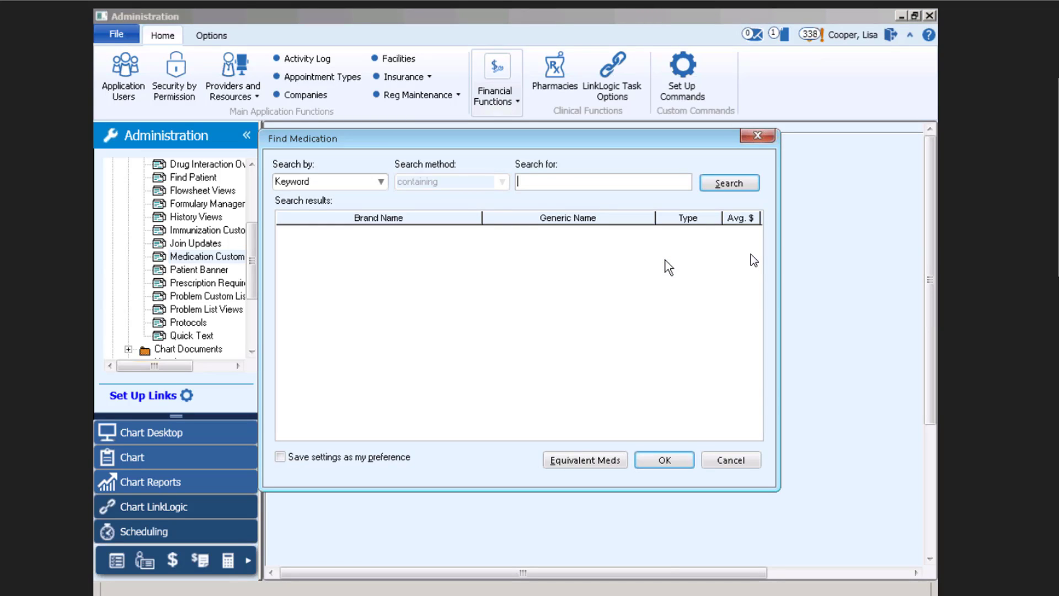
text(zanafles)
key(BackSpace)
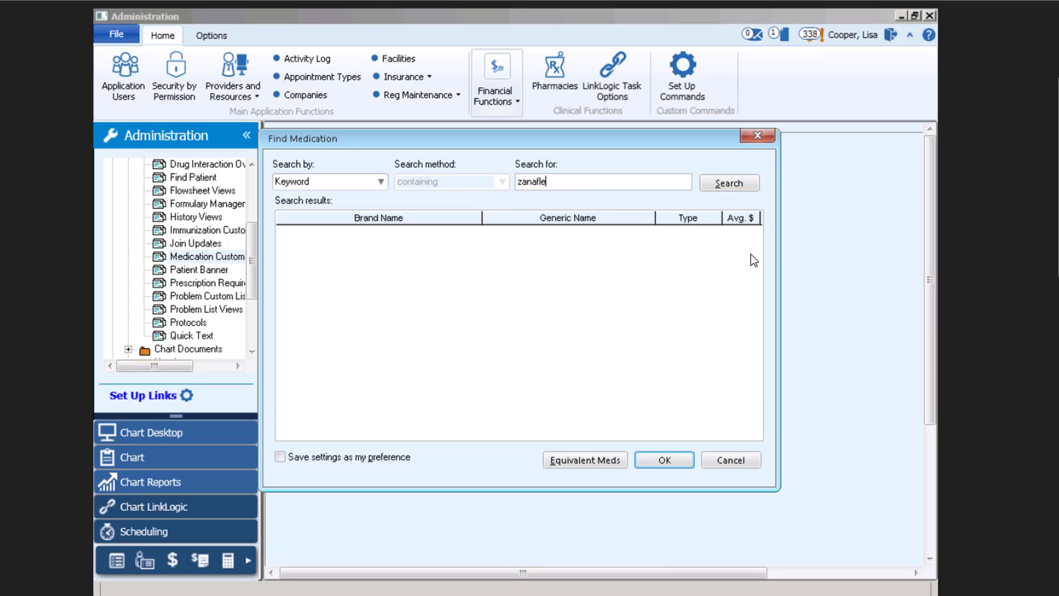
key(Return)
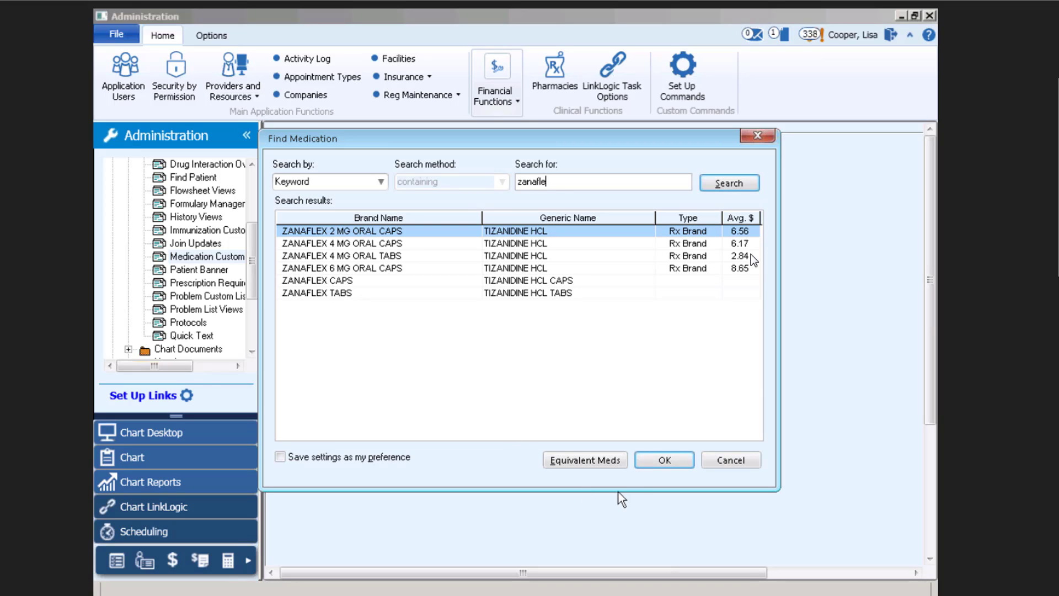
click(654, 465)
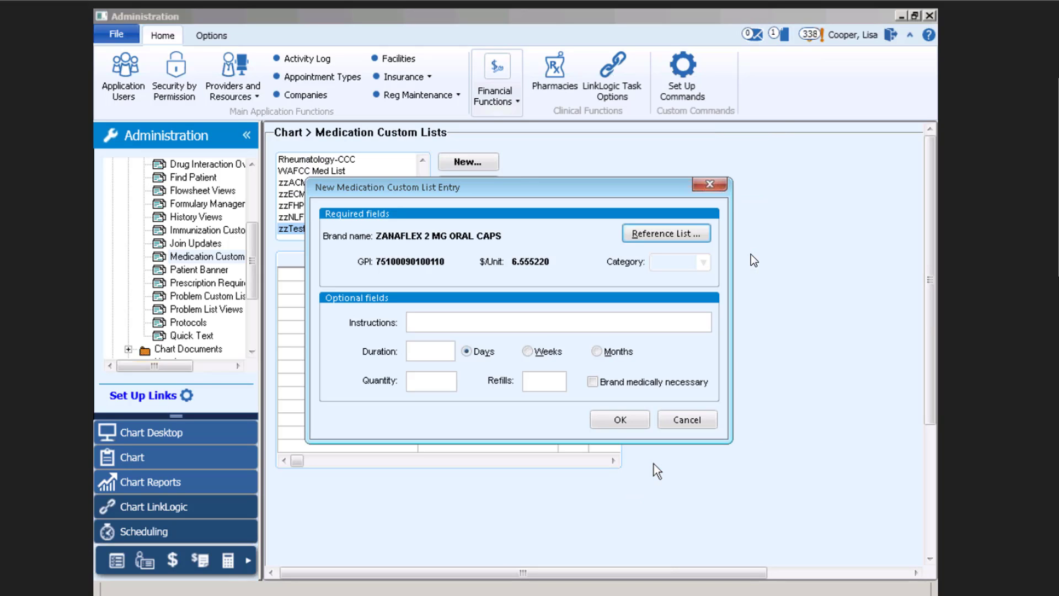
Save the Zanaflex custom list entry with the instructions "1 po q nightly" and a quantity of 30.
click(449, 320)
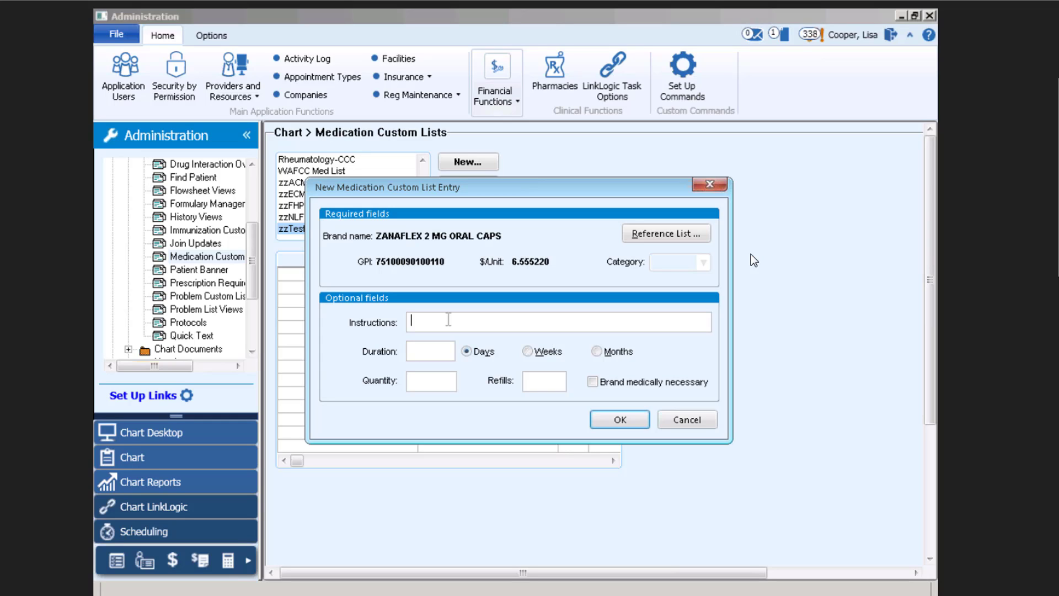
text(1 po q nightly)
click(428, 385)
text(30)
click(525, 386)
text(`)
click(628, 422)
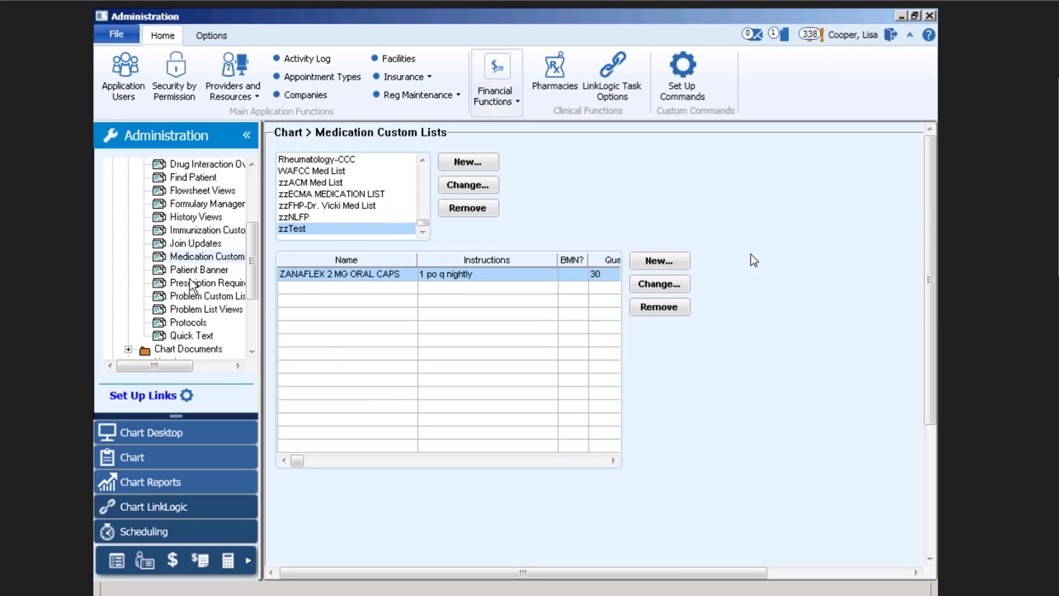
Create a problem list view named zzTest under Problem List Views and select it.
click(191, 309)
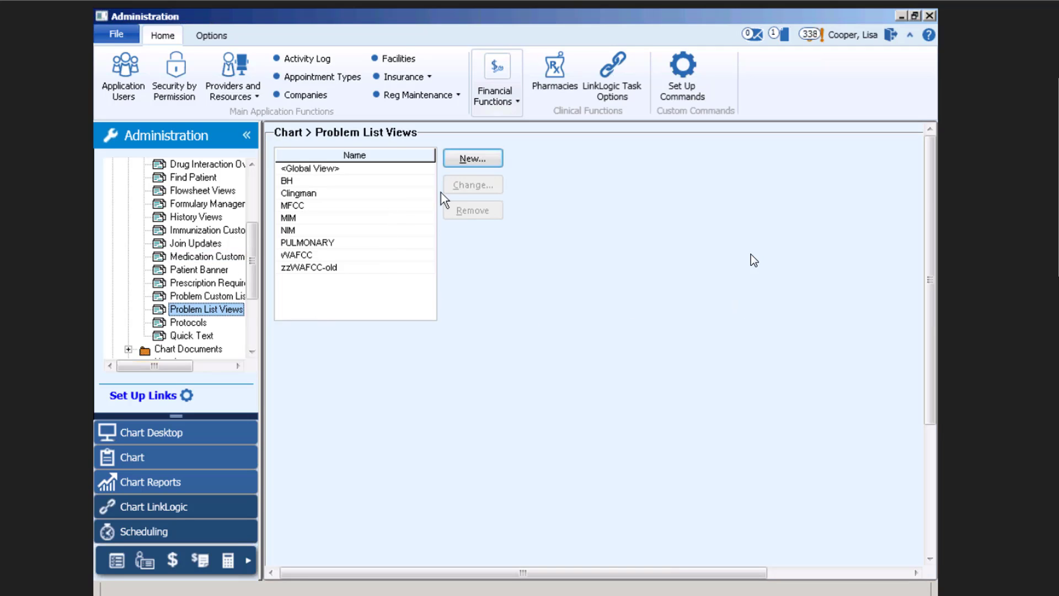
click(477, 160)
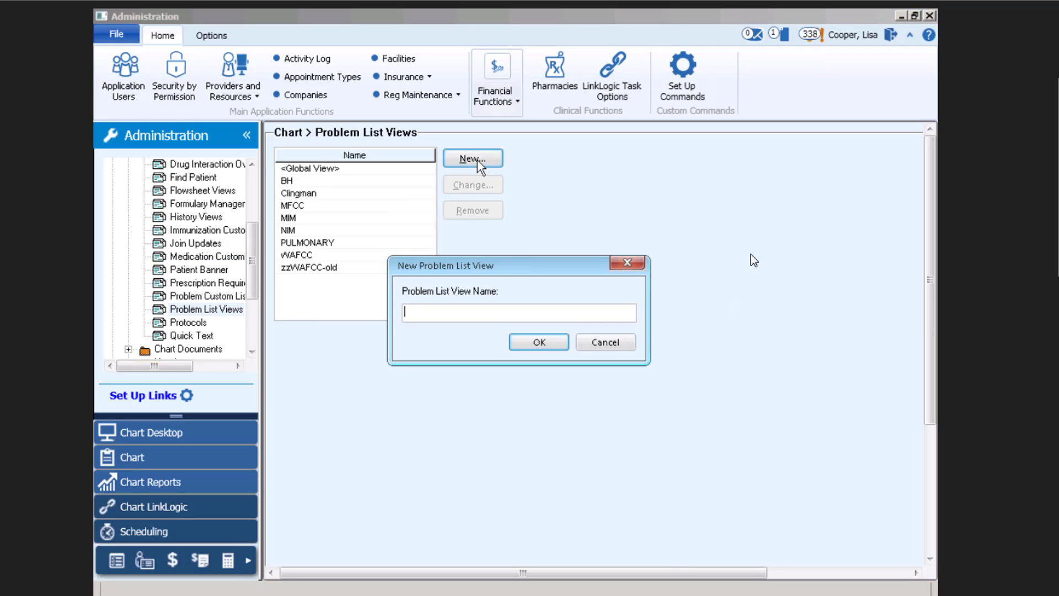
text(zzTest)
click(558, 342)
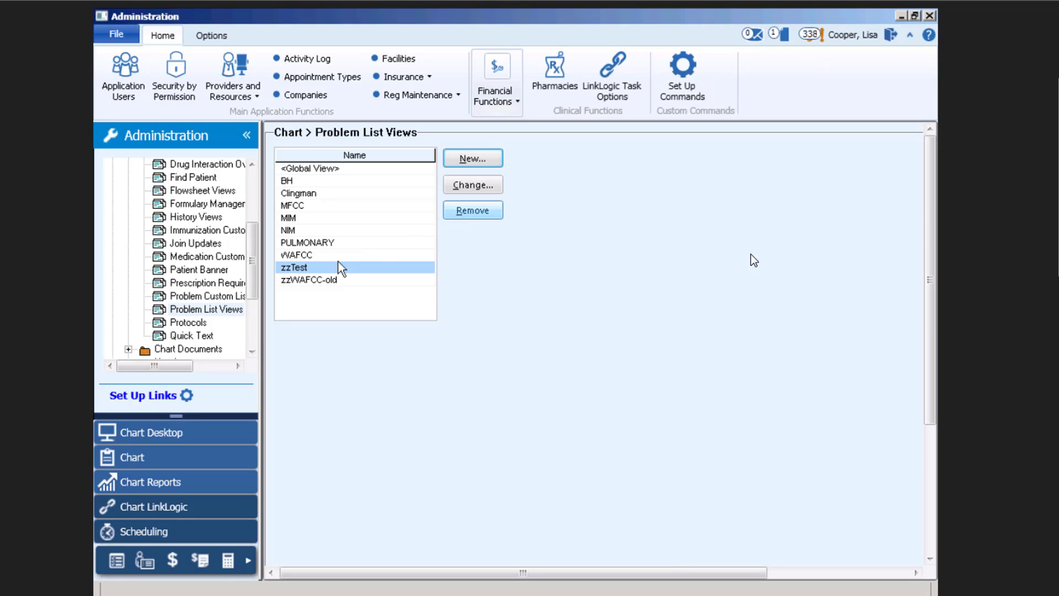
click(319, 269)
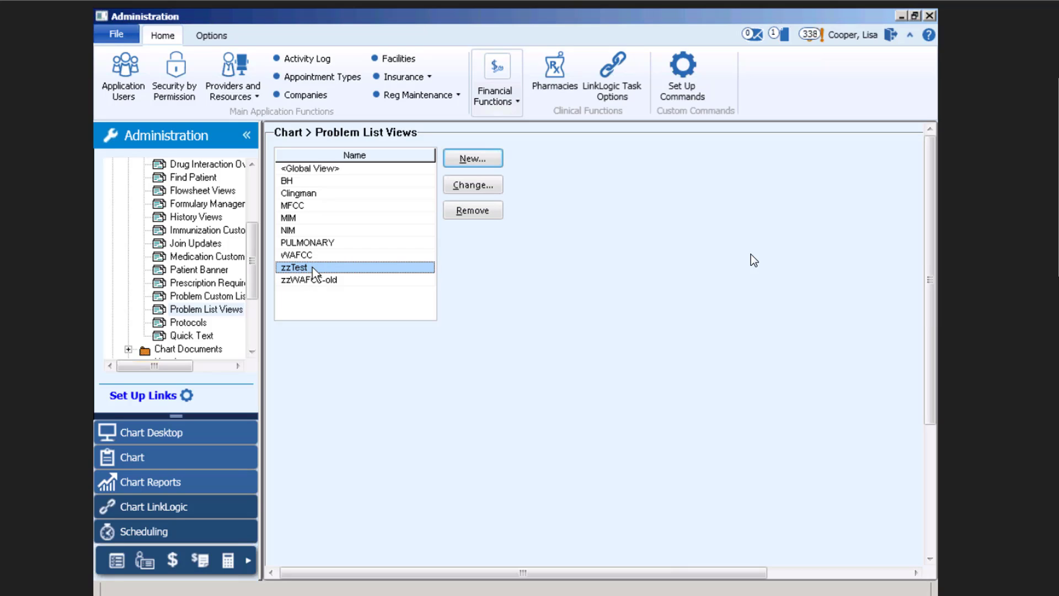
Switch to the patient's Chart, open the 3/10/2017 office visit for editing and show its forms.
click(154, 434)
click(161, 458)
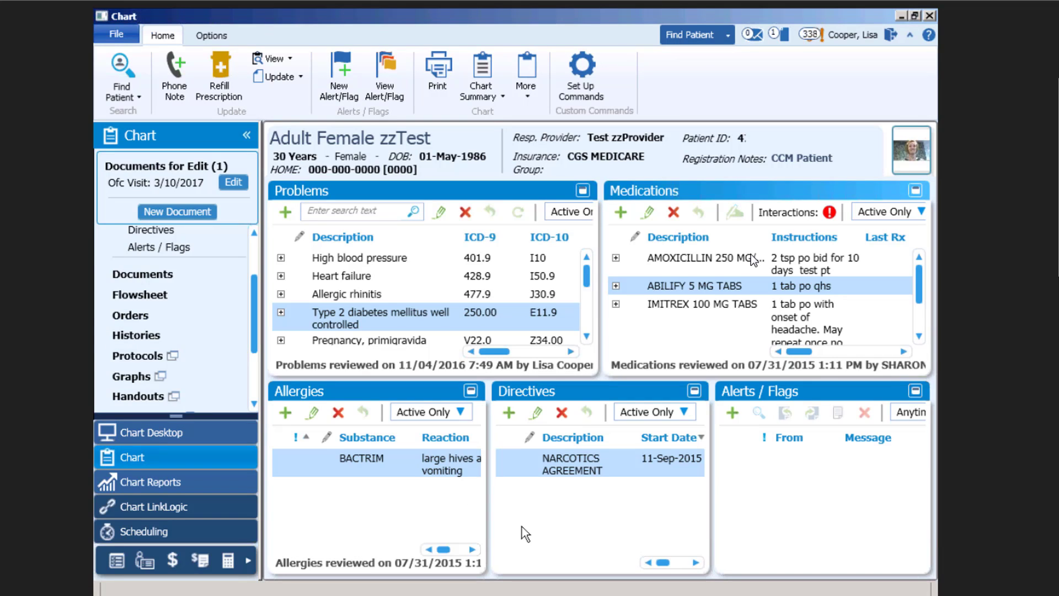
click(239, 180)
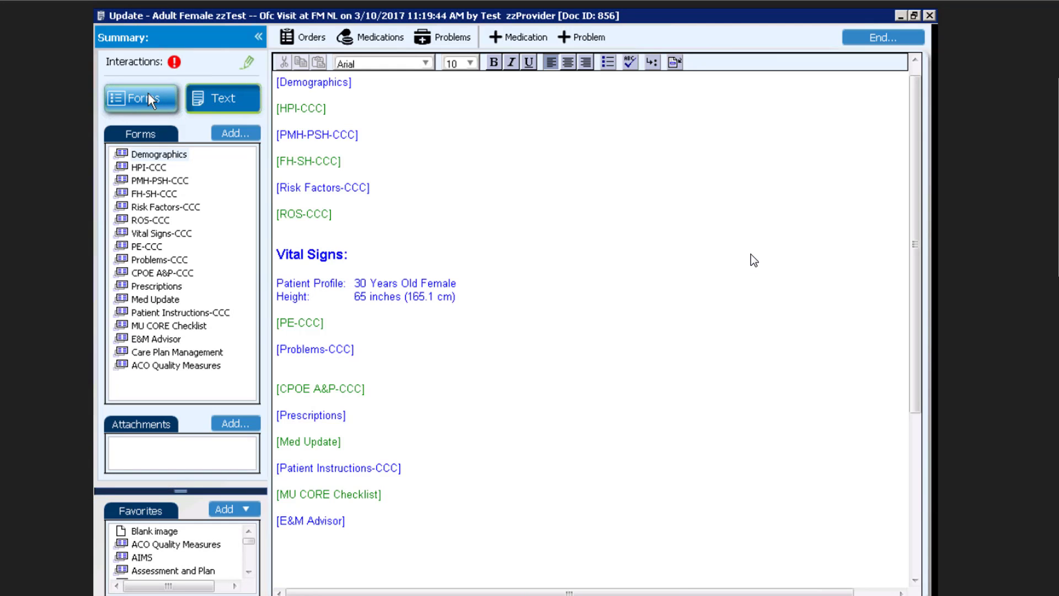
click(140, 99)
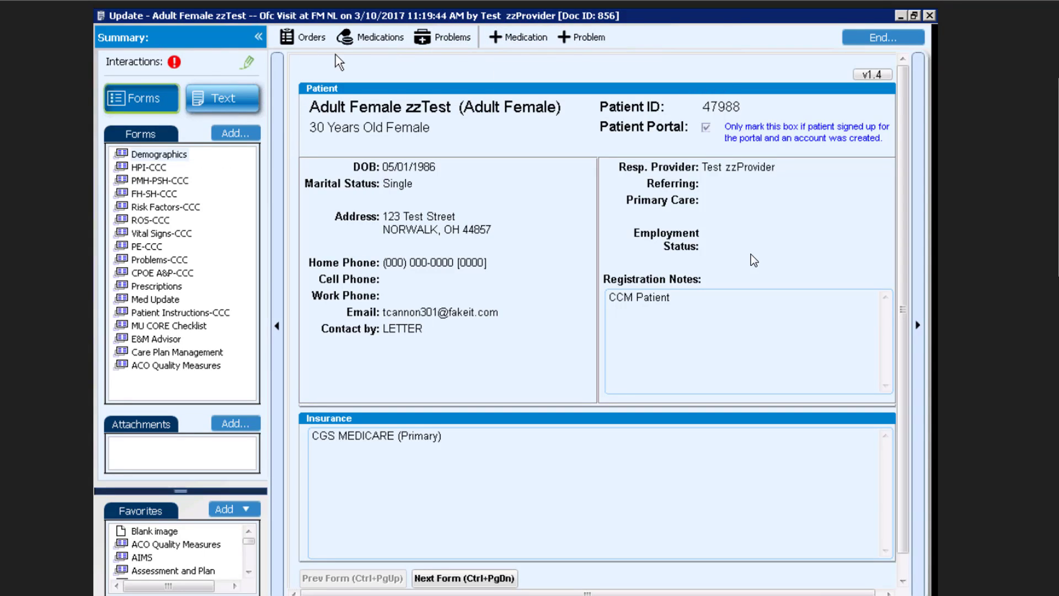
Start a new medication in the visit update and set its custom list to zzTest.
click(501, 37)
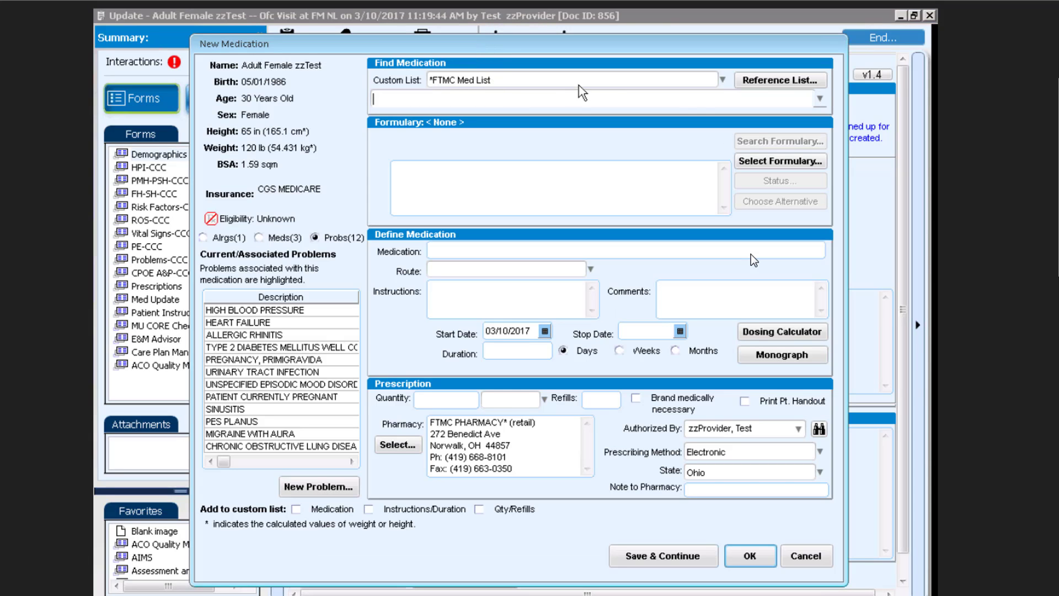
click(723, 80)
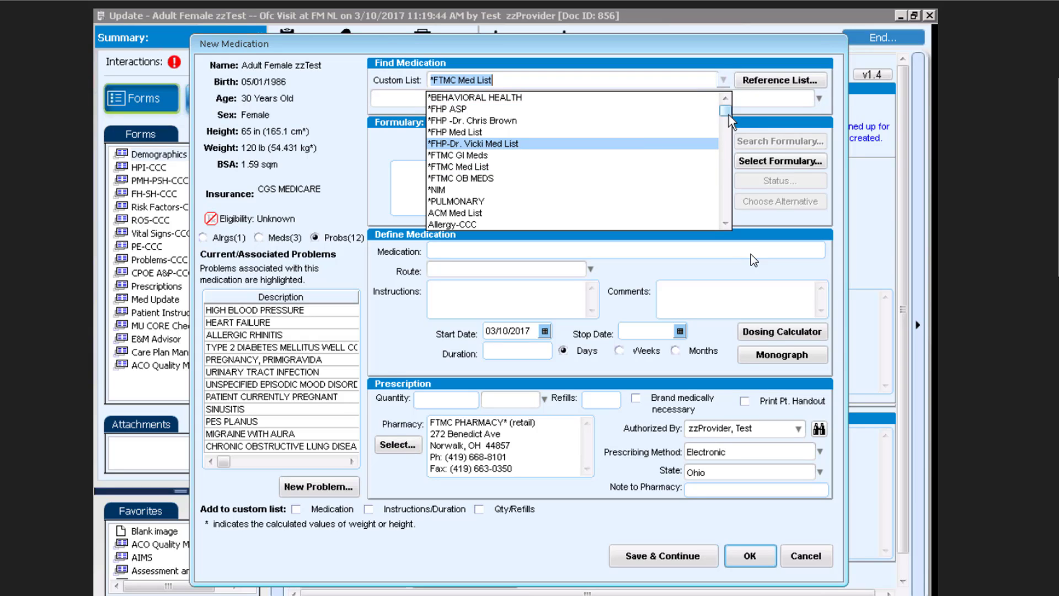
drag(727, 114, 729, 224)
click(727, 223)
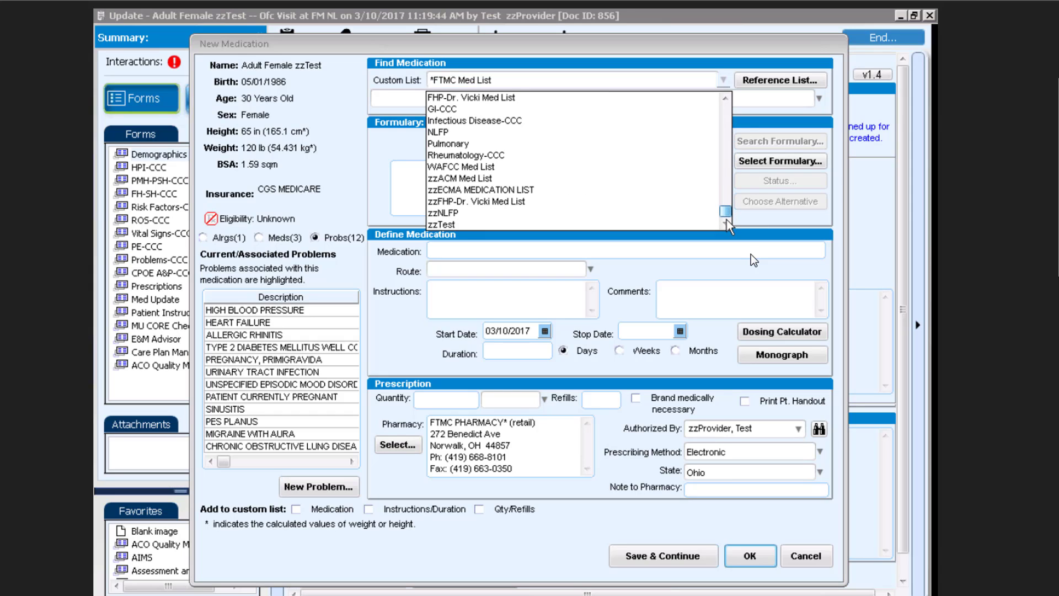
click(450, 224)
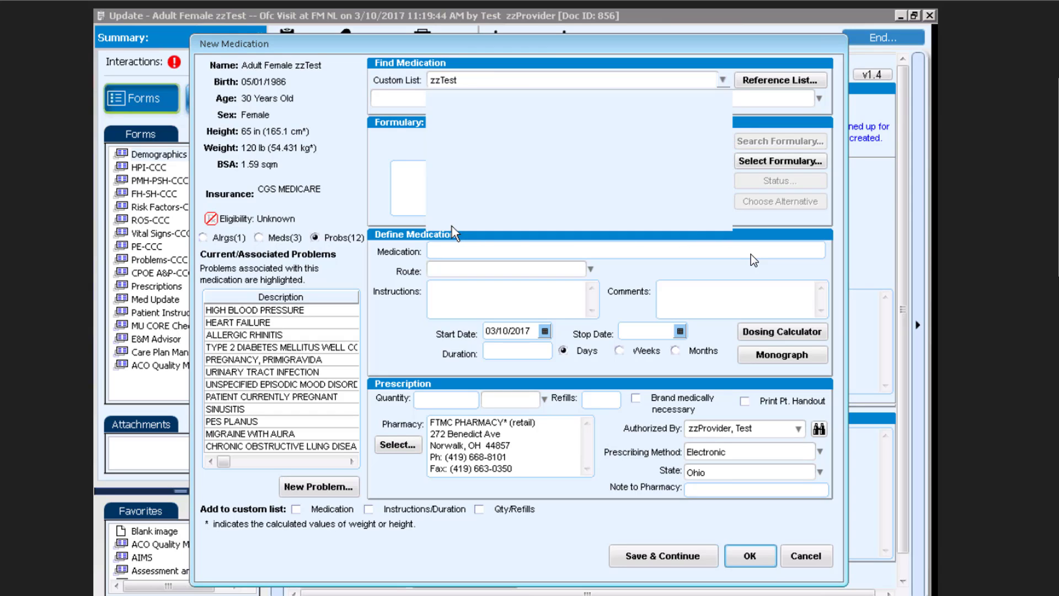
click(589, 98)
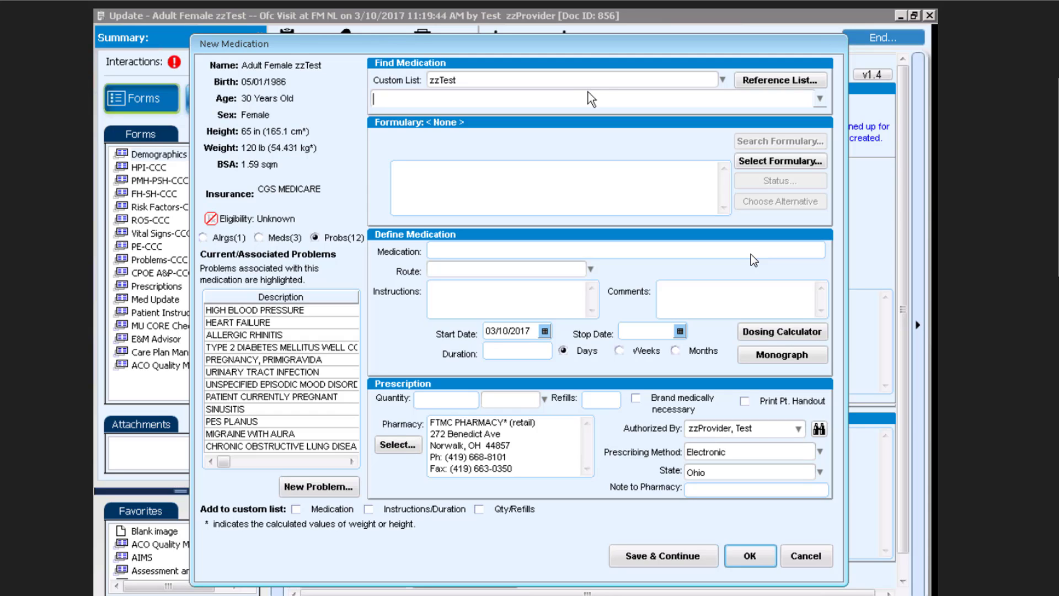
Search the medication reference list for "lipitor" and choose LIPITOR 40 MG ORAL TABS.
click(788, 78)
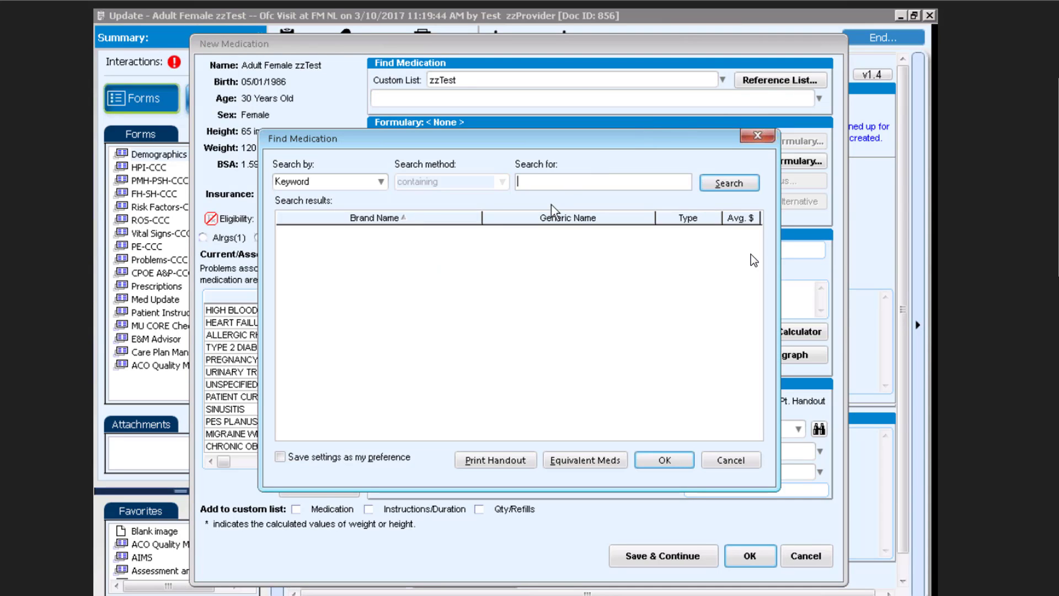
text(lipitor)
click(718, 184)
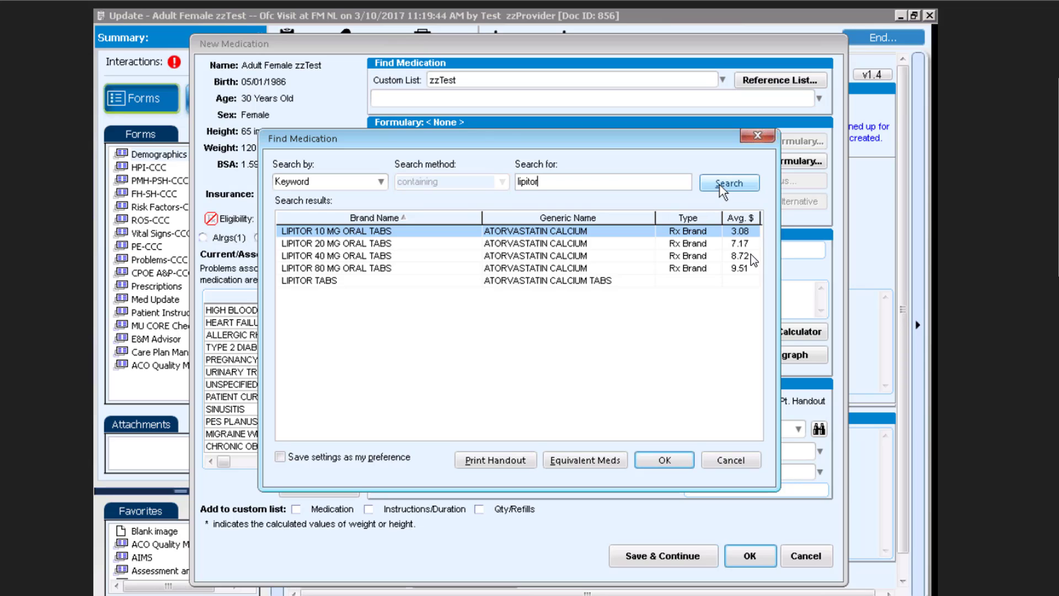
click(357, 255)
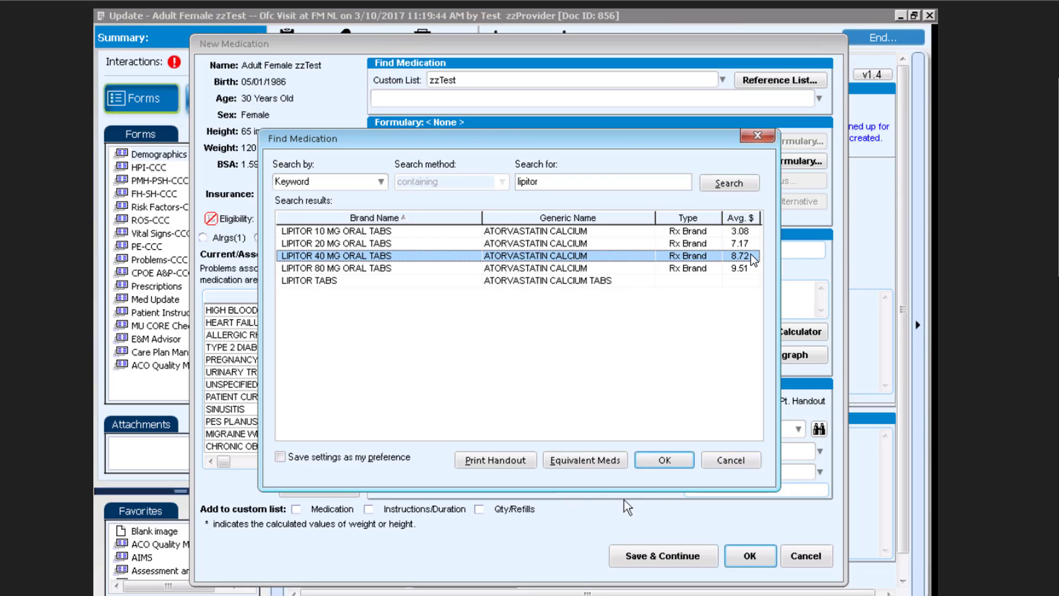
click(668, 461)
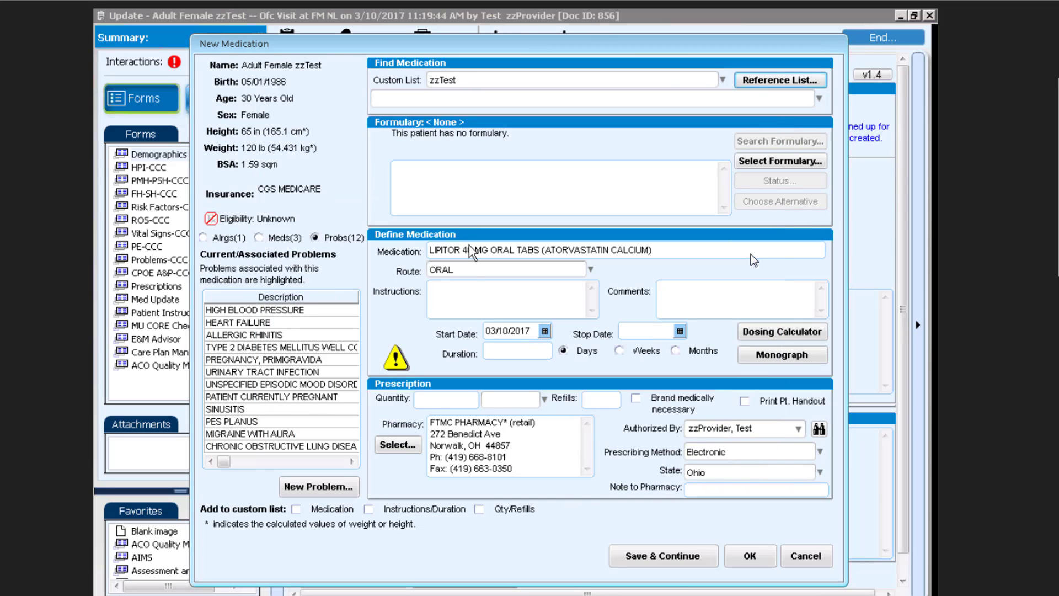
Fill in the Lipitor prescription with the instructions "1 po qam", a quantity of 30 tablets and 5 refills.
click(470, 298)
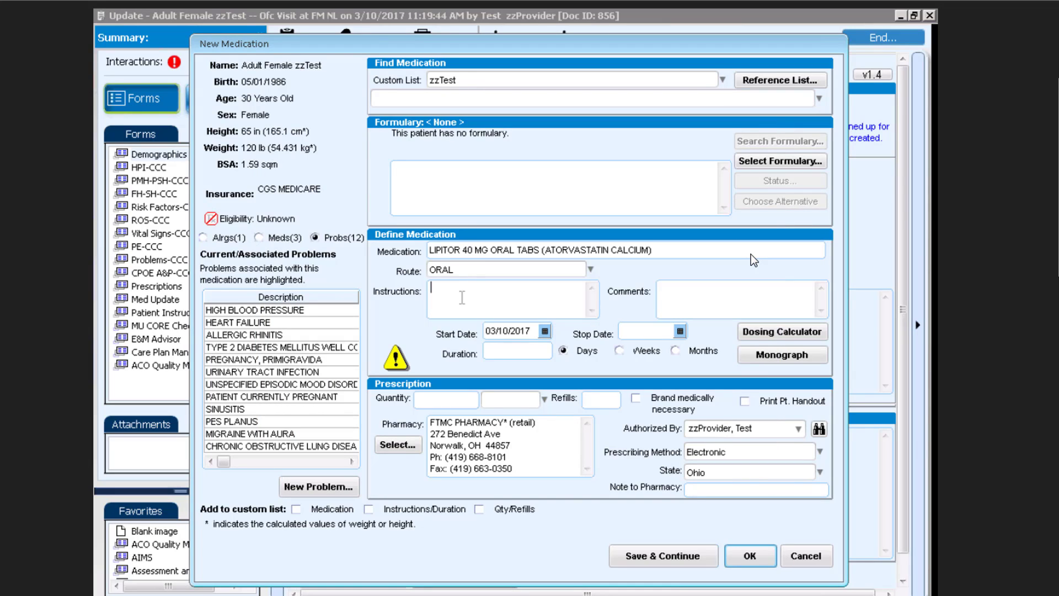
text(1 po qam)
click(435, 398)
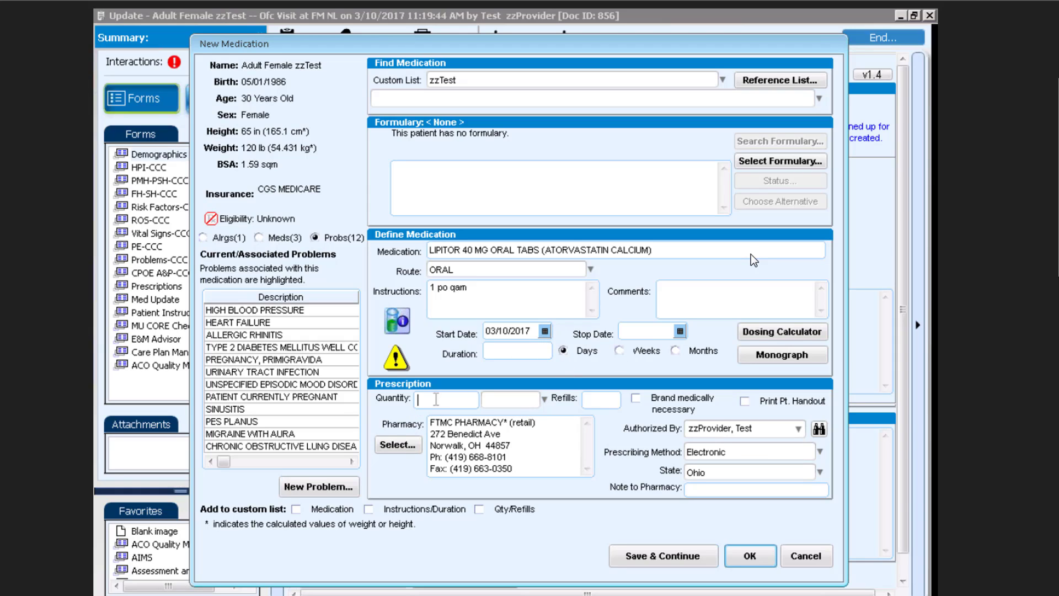
text(30)
click(518, 399)
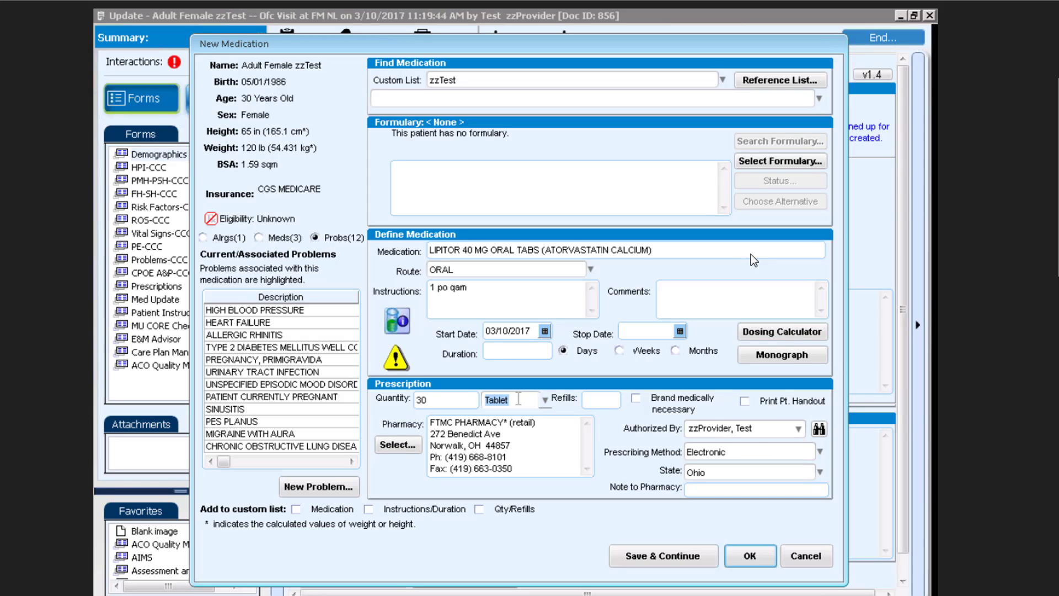
click(593, 400)
text(5)
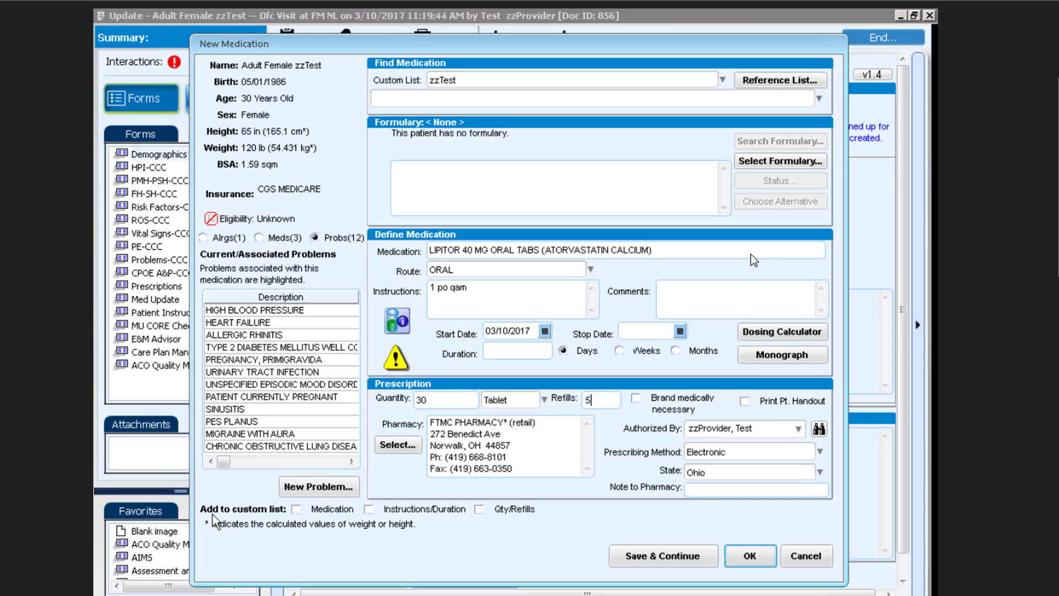
Save the Lipitor prescription as Historical, adding its medication and instructions/duration to the custom list, and look up "LI" in the zzTest list.
click(295, 510)
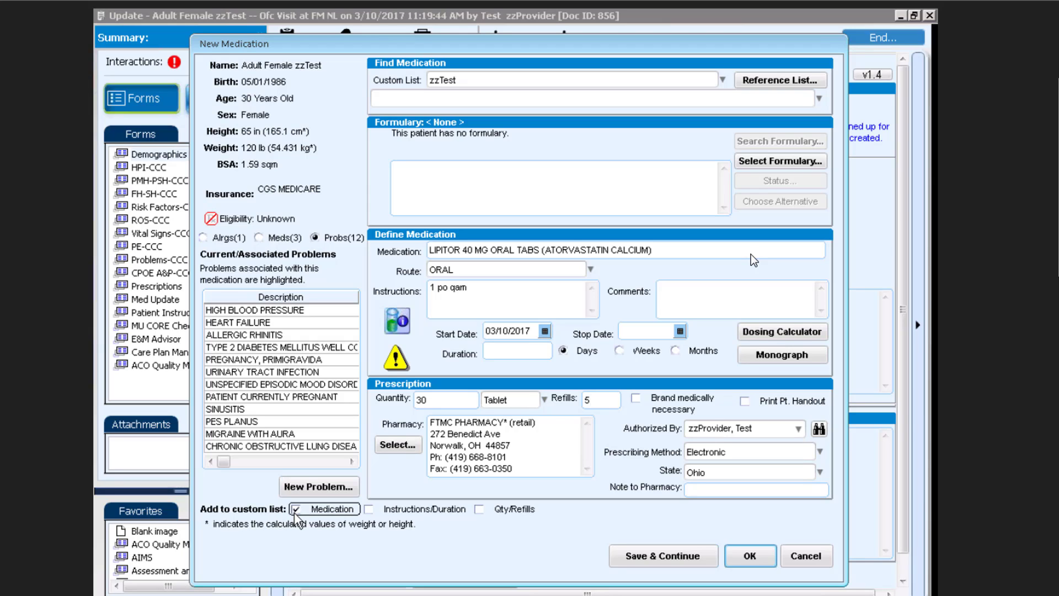
click(369, 509)
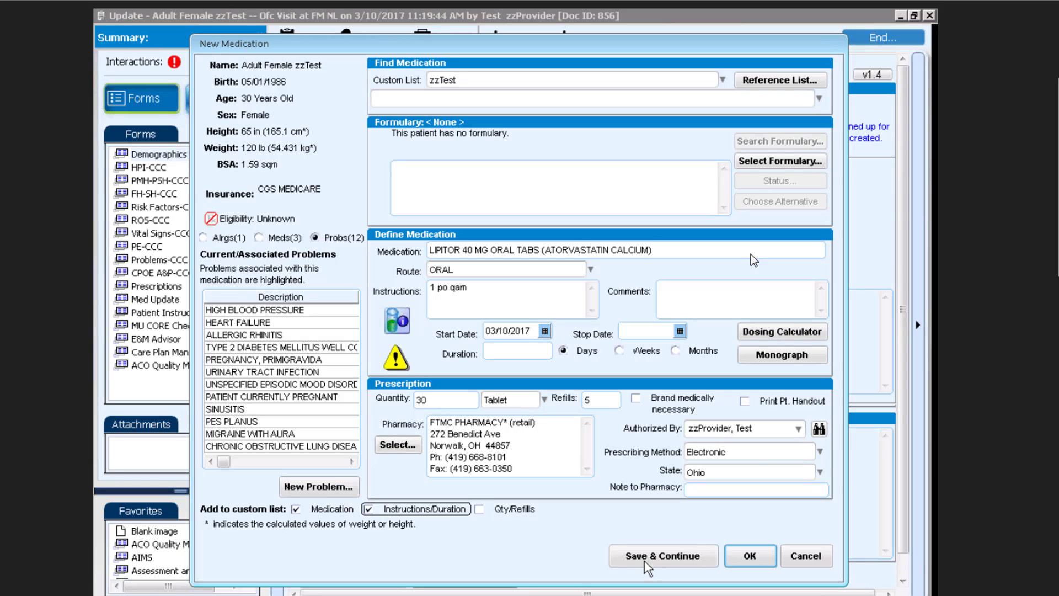
click(820, 452)
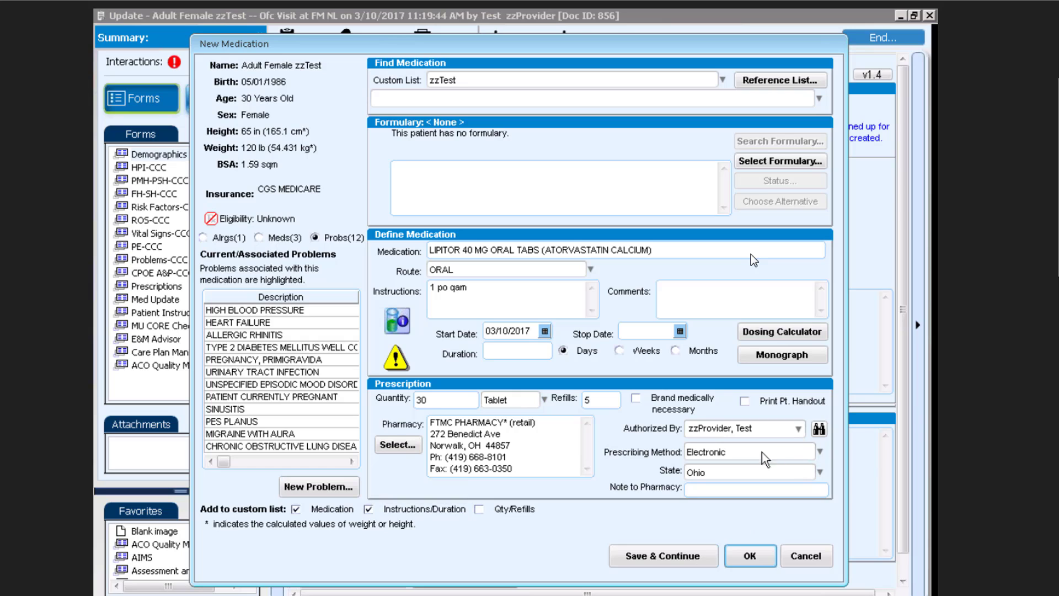
click(821, 453)
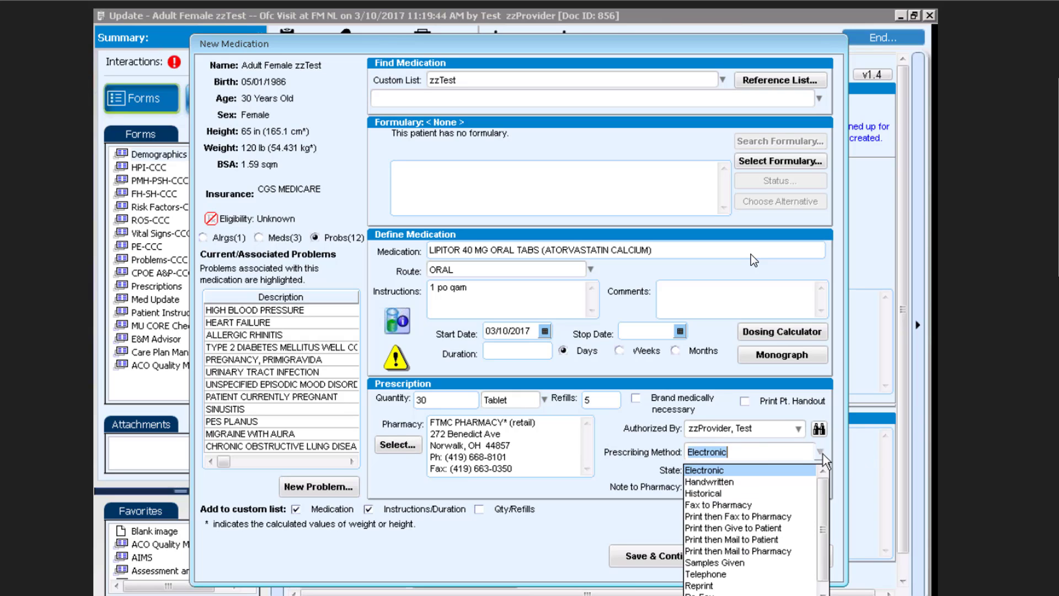
click(765, 494)
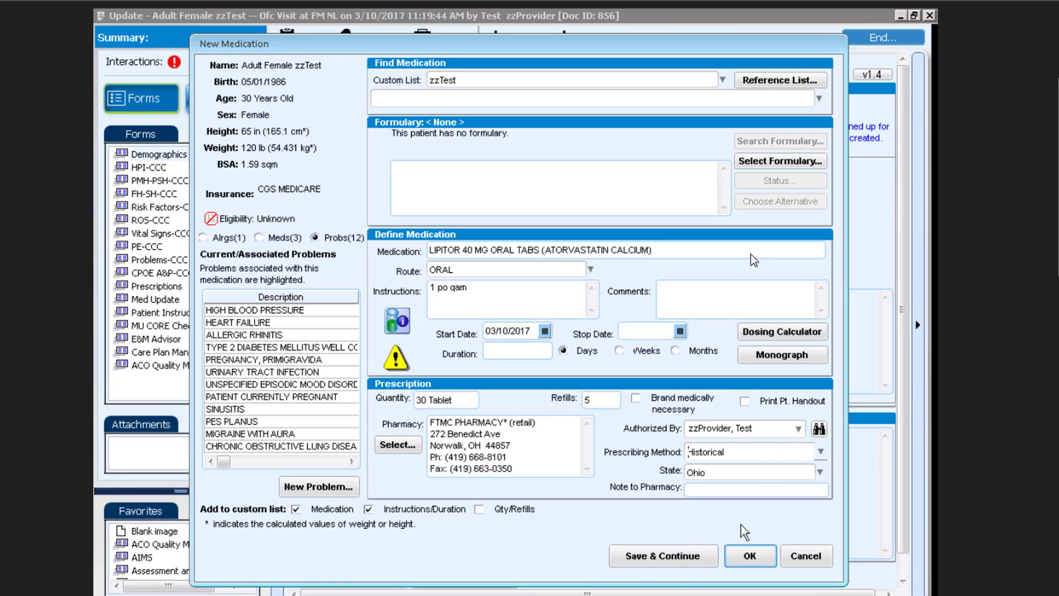
click(668, 557)
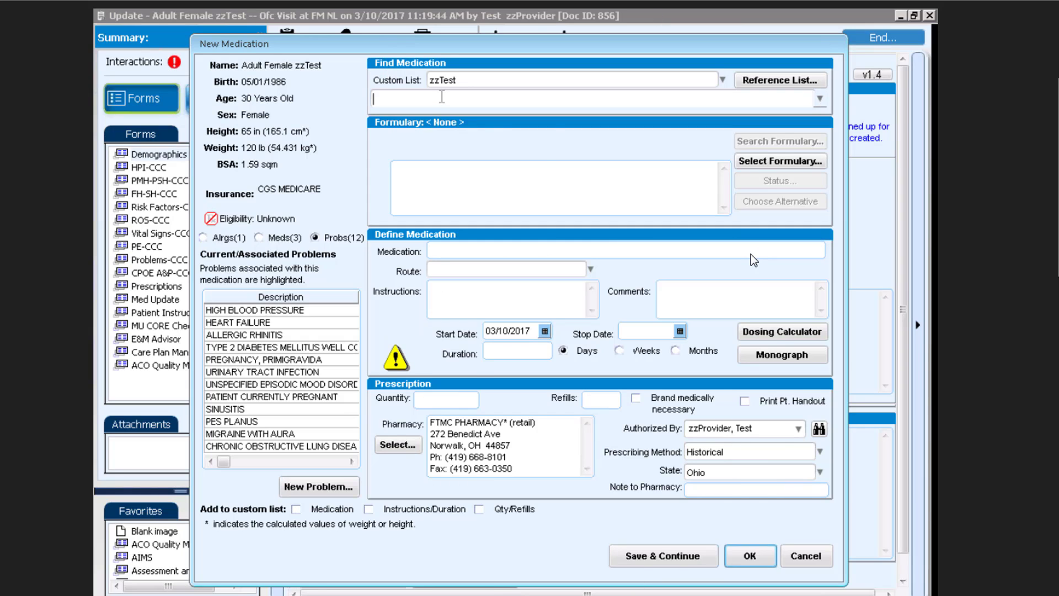
text(LI)
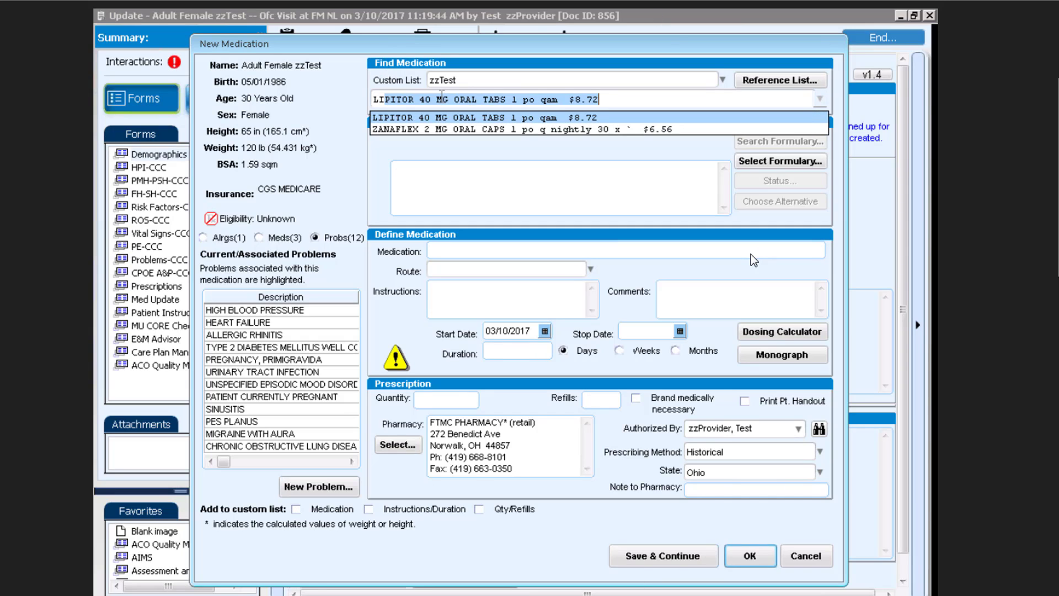
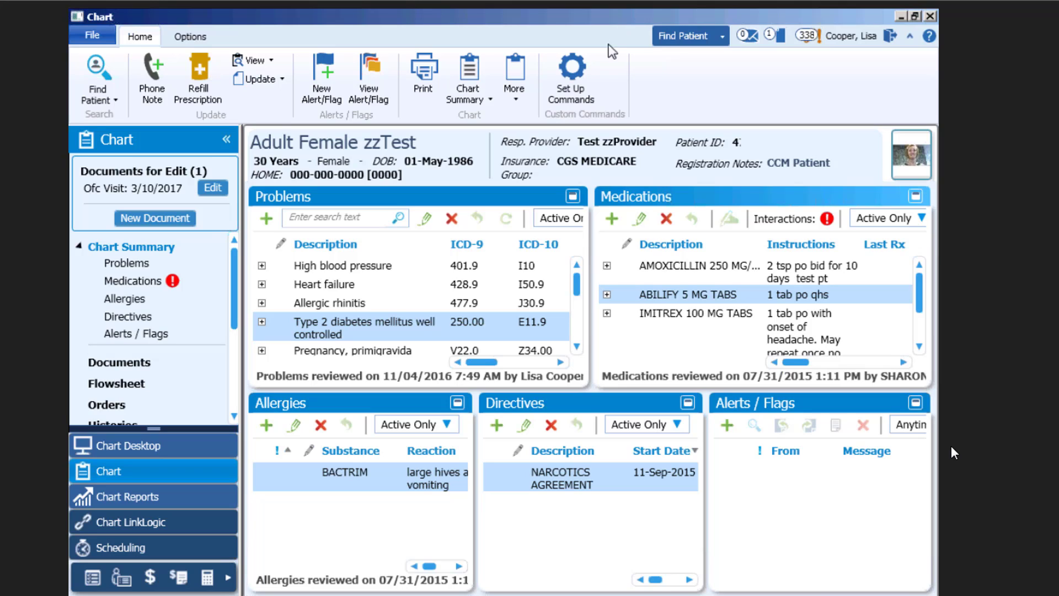
Open the 3/10/2017 office visit's forms and review the therapeutic recommendations on the HTN Treatment page of Hypertension Q&E.
click(216, 188)
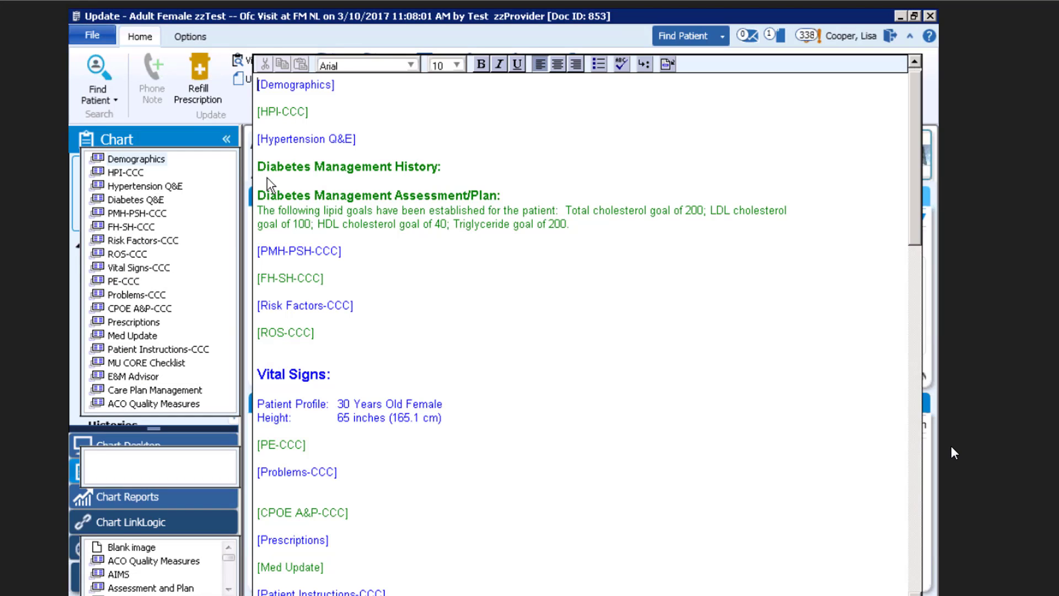
click(122, 109)
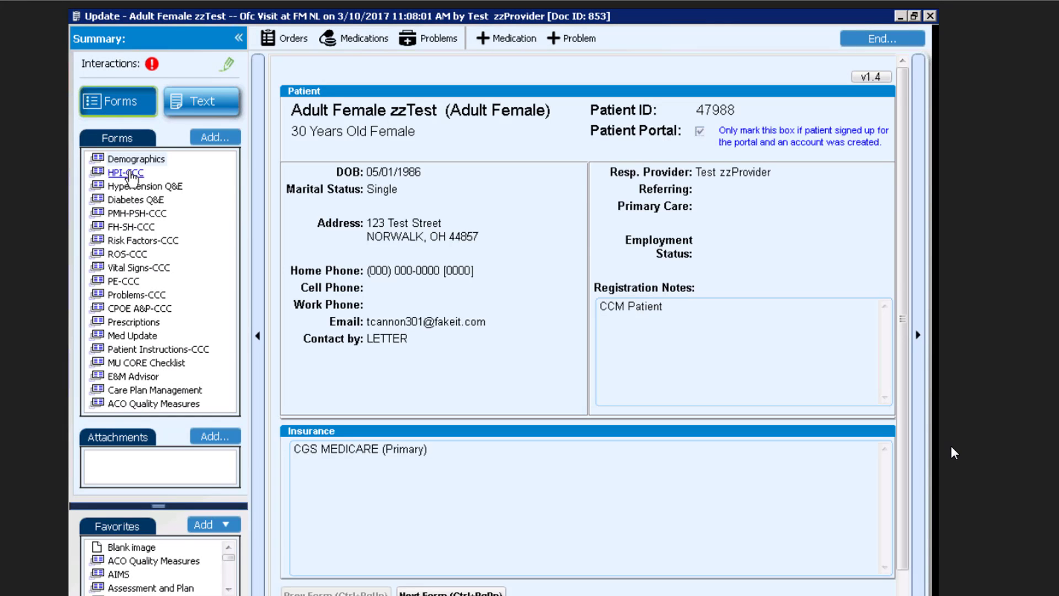
click(133, 188)
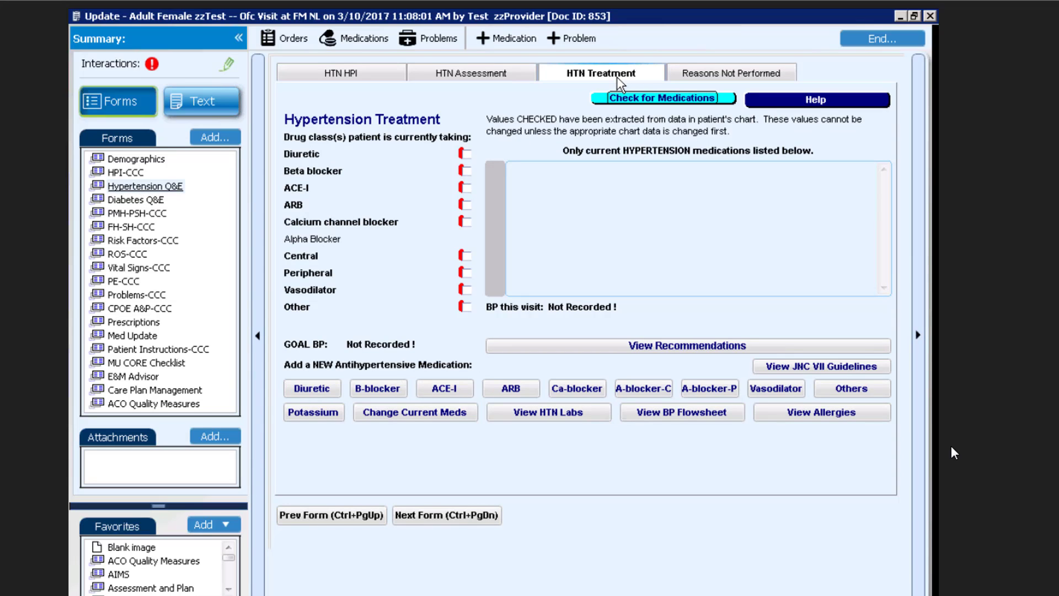
click(659, 349)
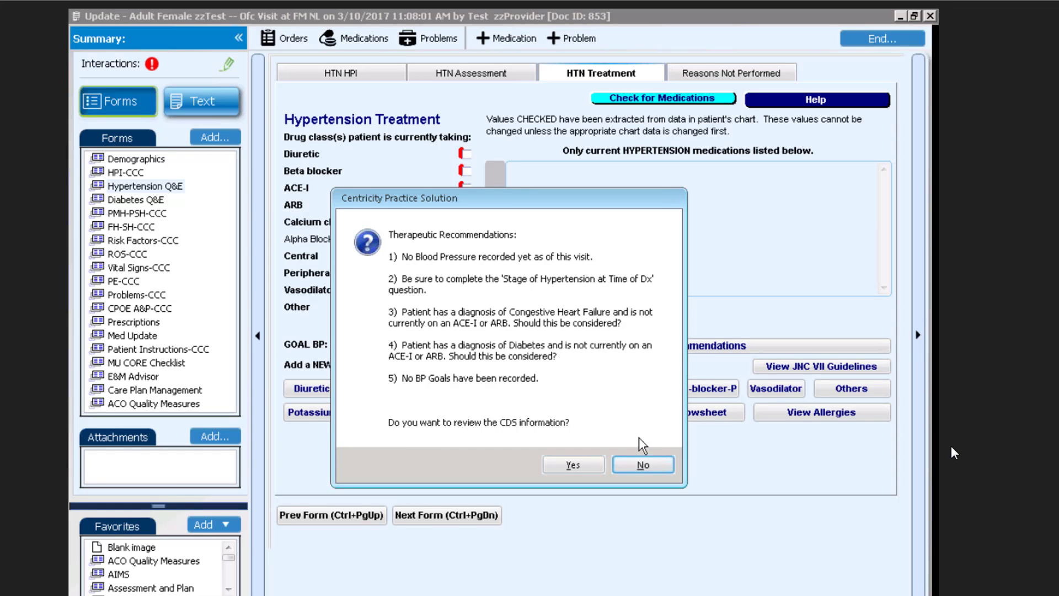
click(642, 464)
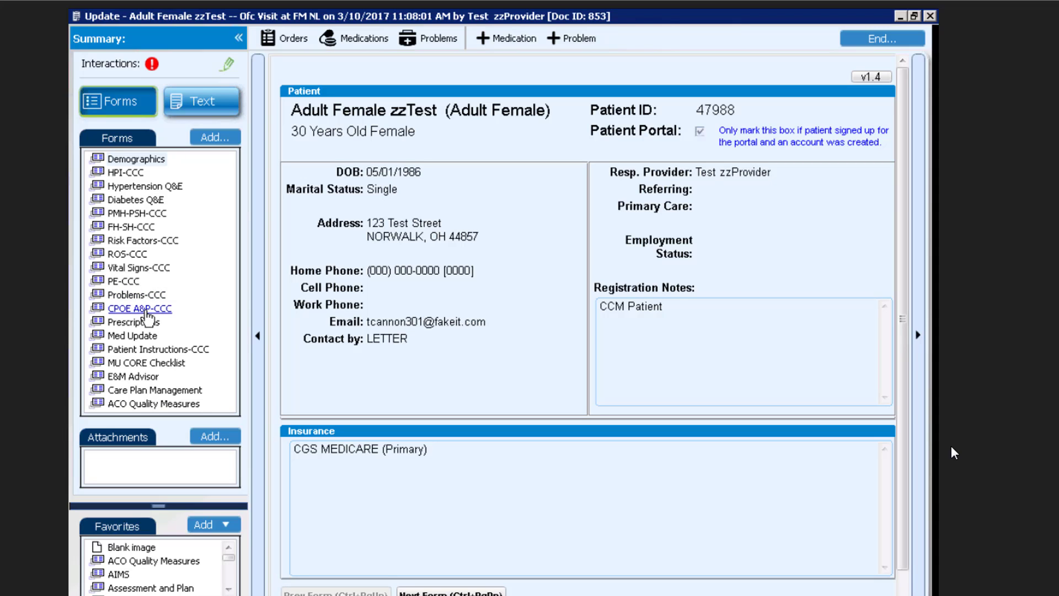
Choose Type 2 diabetes mellitus well controlled as Assessment #1 in the CPOE A&P-CCC form and view the ACE-I/ARB recommendation's CDS references.
click(147, 311)
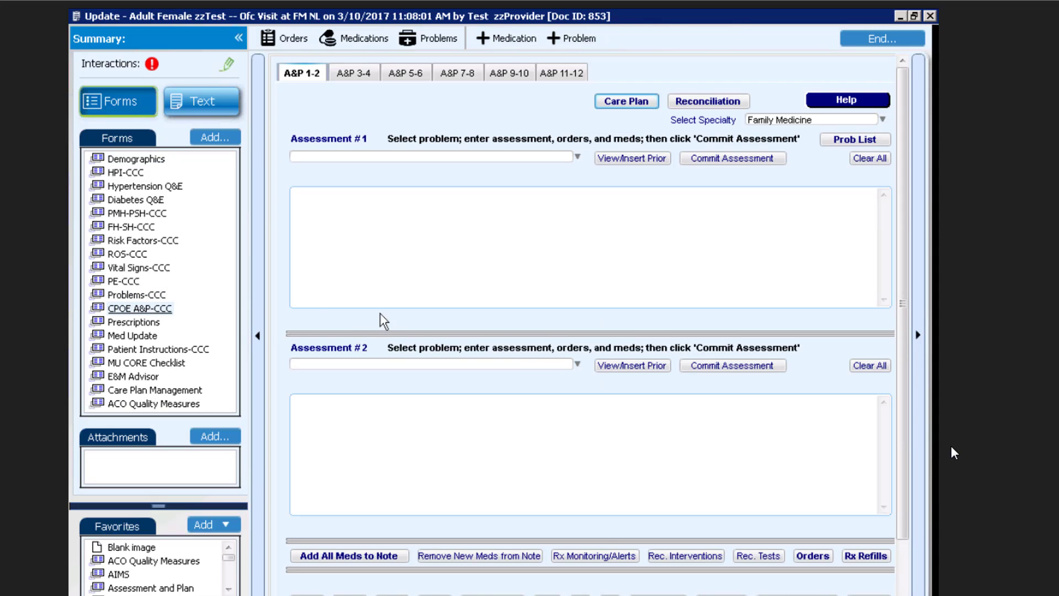
click(577, 157)
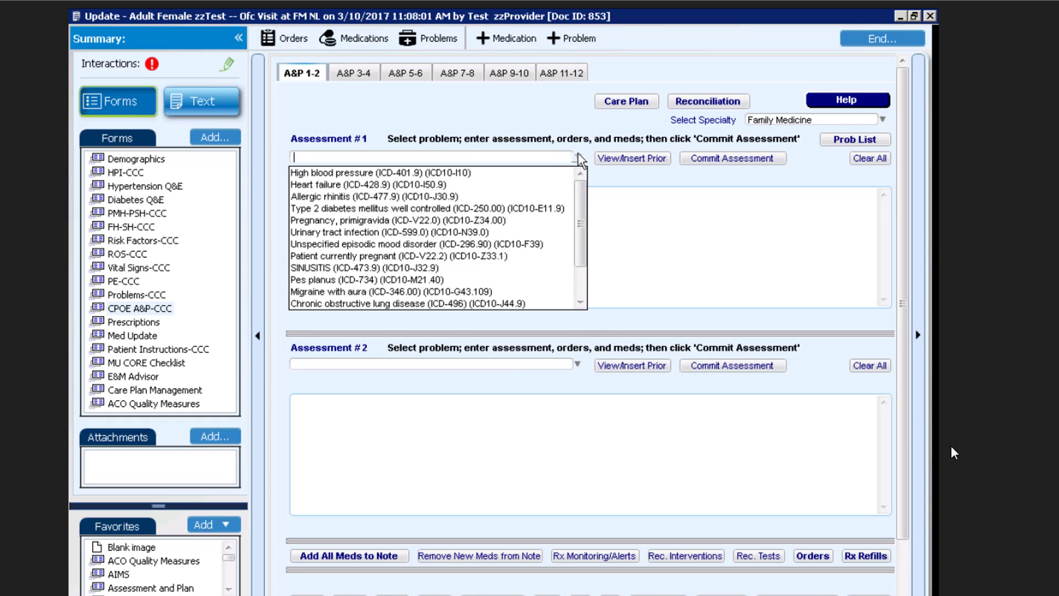
click(496, 208)
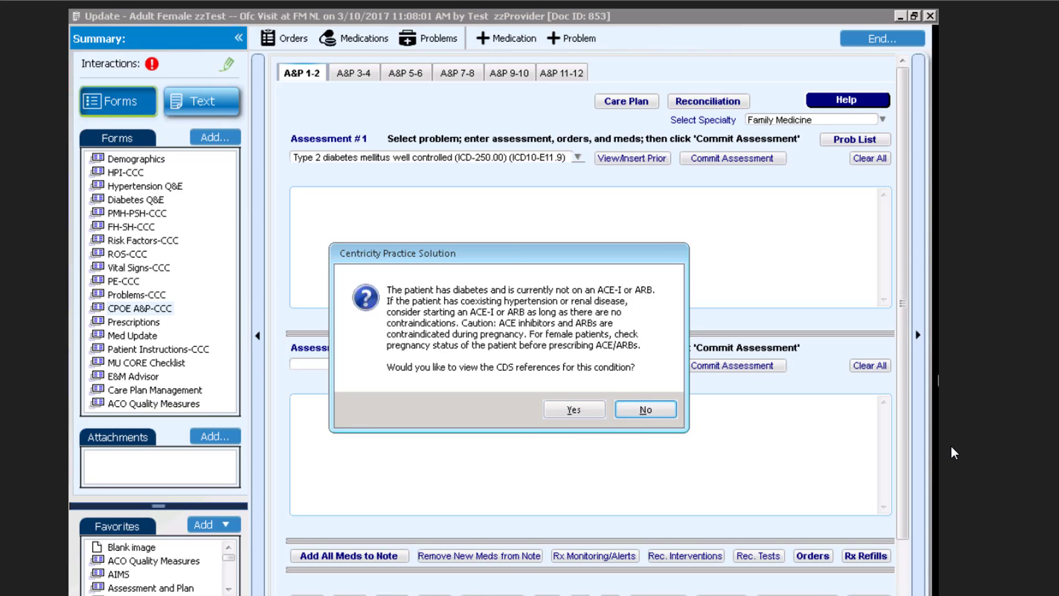
click(583, 410)
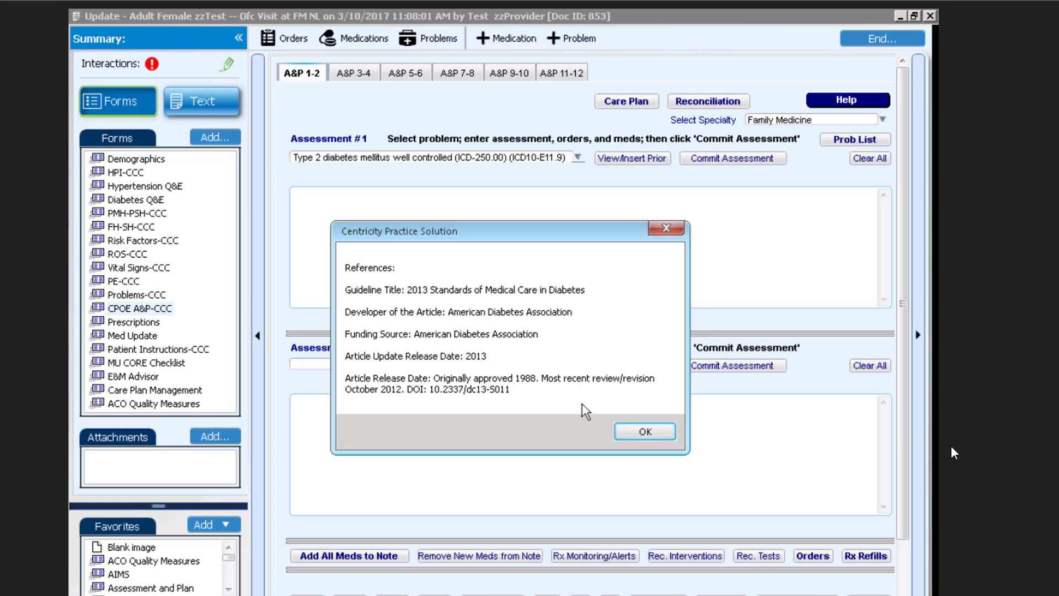
click(645, 431)
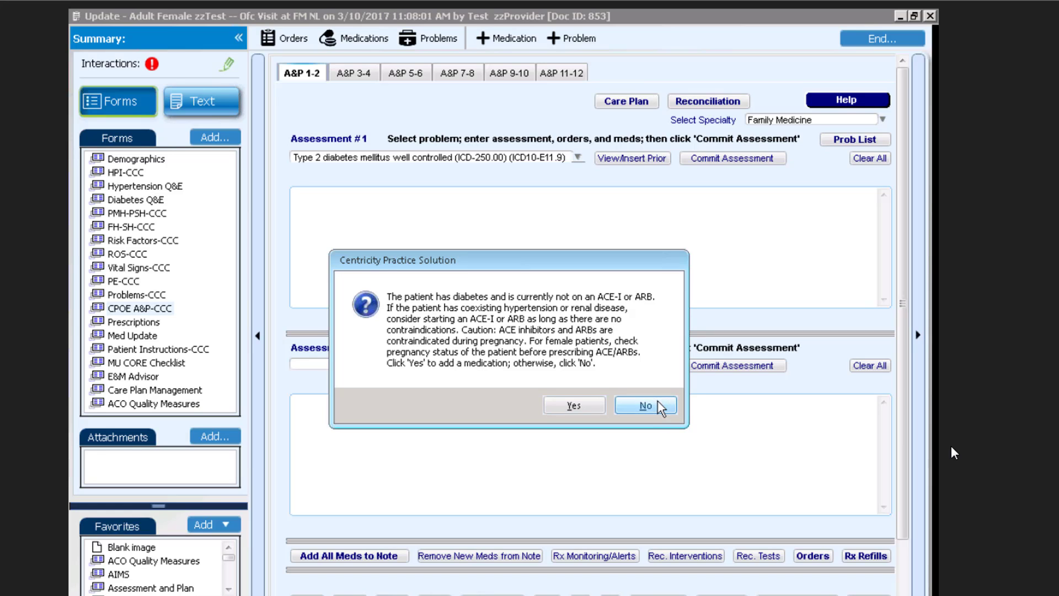
Decline the diabetes decision-support suggestions for ACE-I/ARB, aspirin, due tests and orders, and the vascular complications diagnosis.
click(660, 405)
click(647, 385)
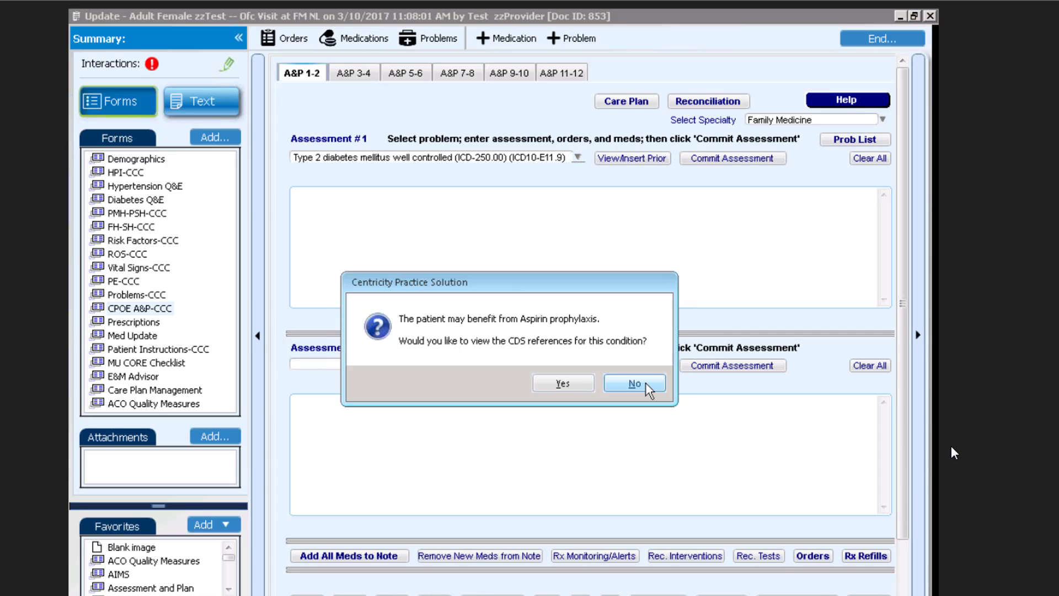
click(647, 385)
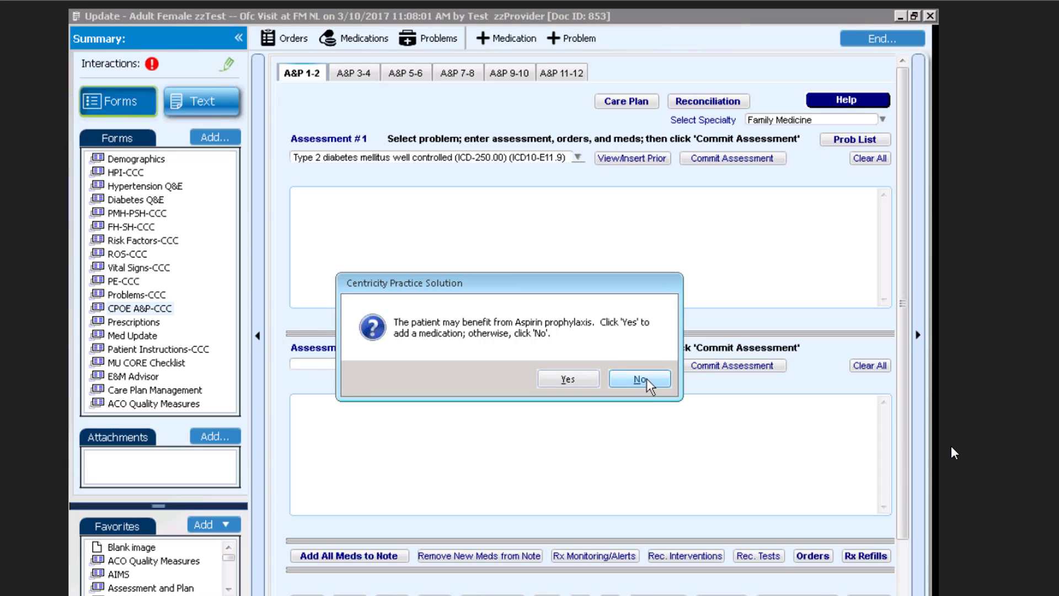
click(647, 382)
click(647, 381)
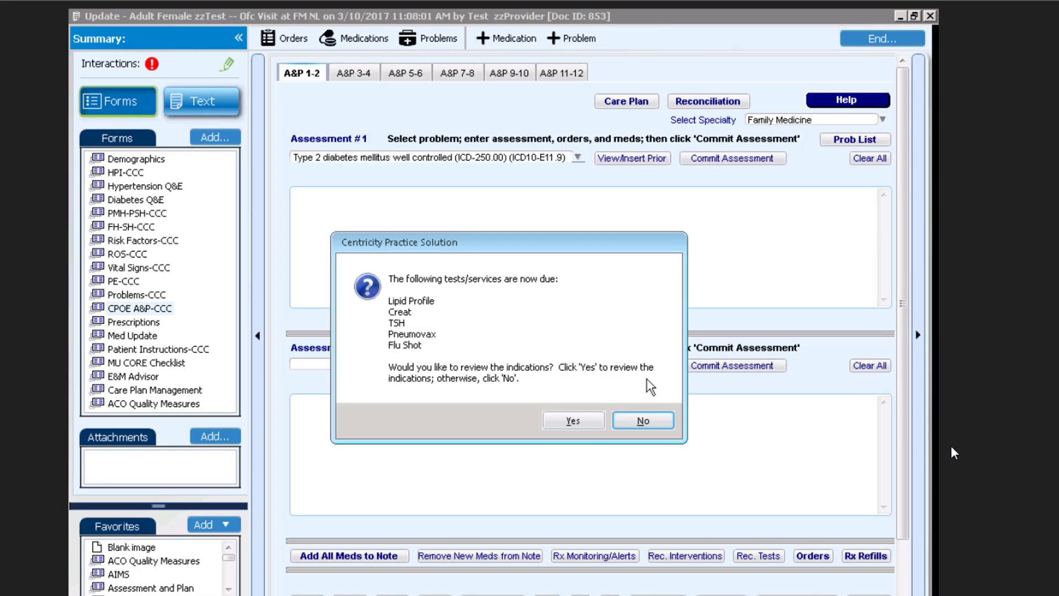
click(647, 420)
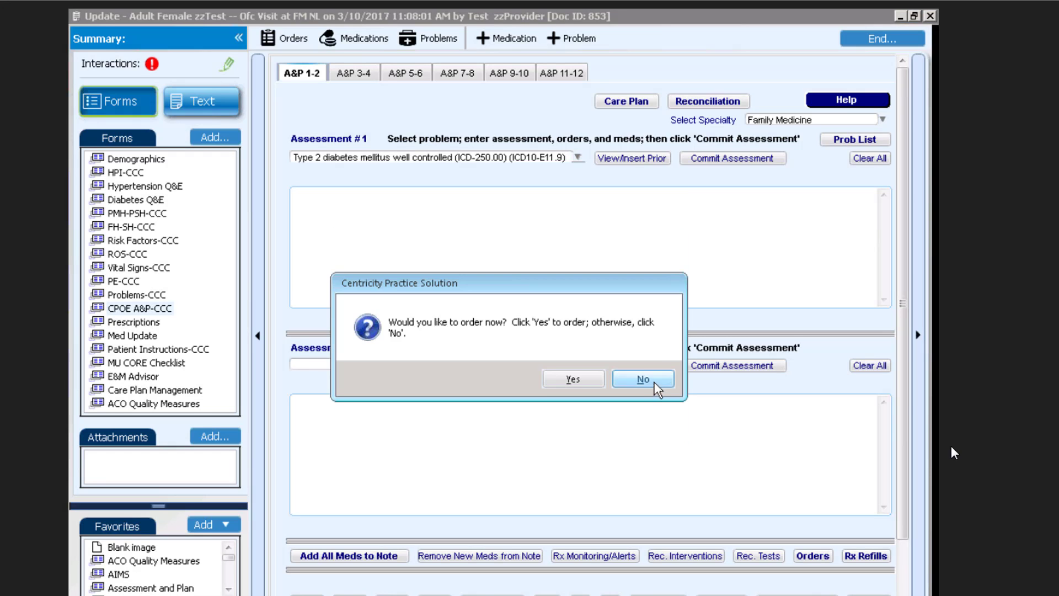
click(654, 385)
click(644, 398)
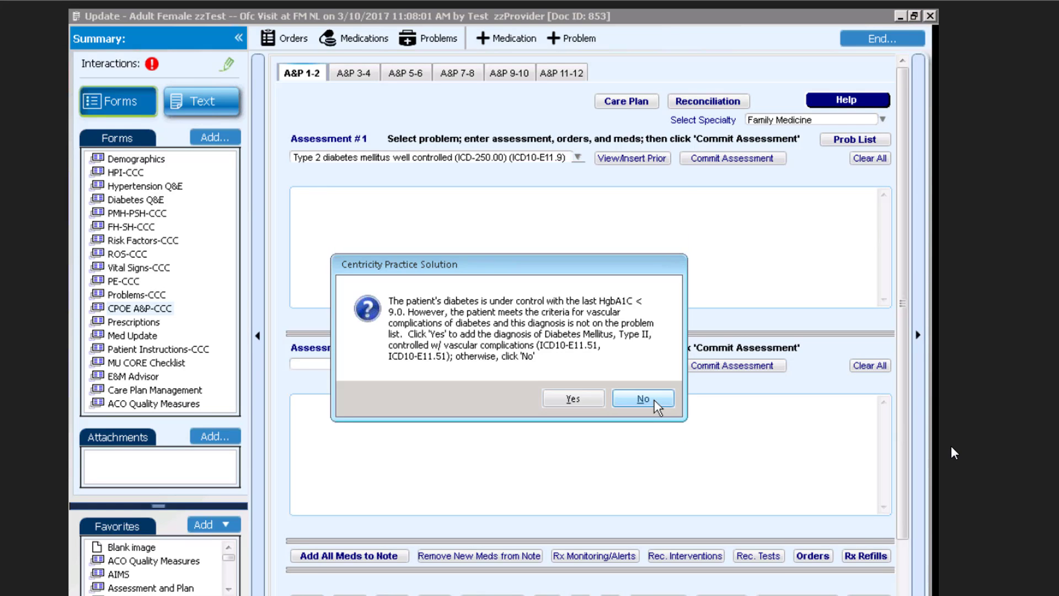
click(653, 400)
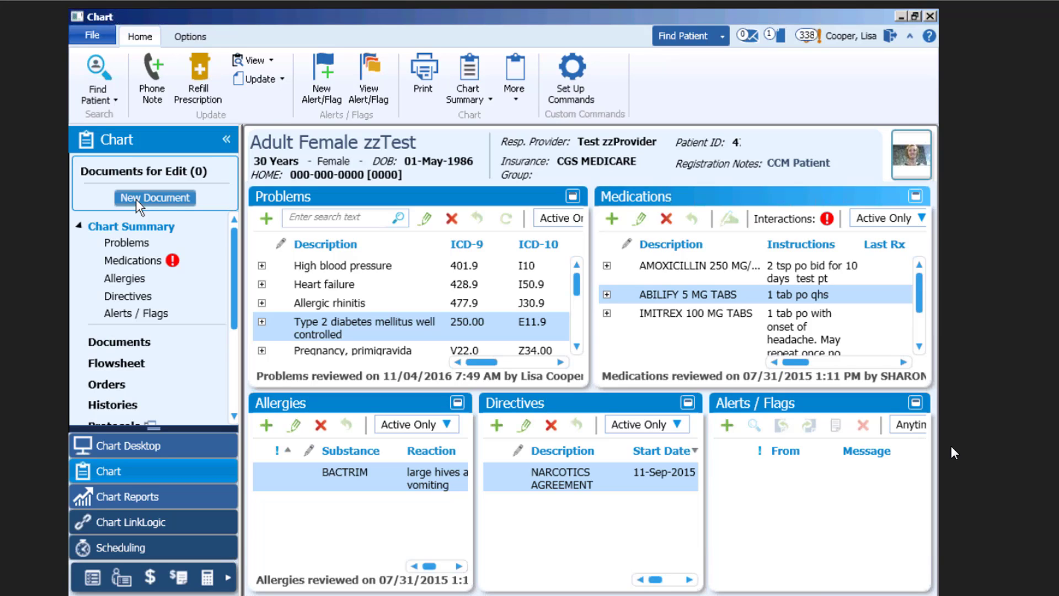
Create a new office visit document and add the CCC Text File Editor form, searching the components for "text file editor".
click(138, 203)
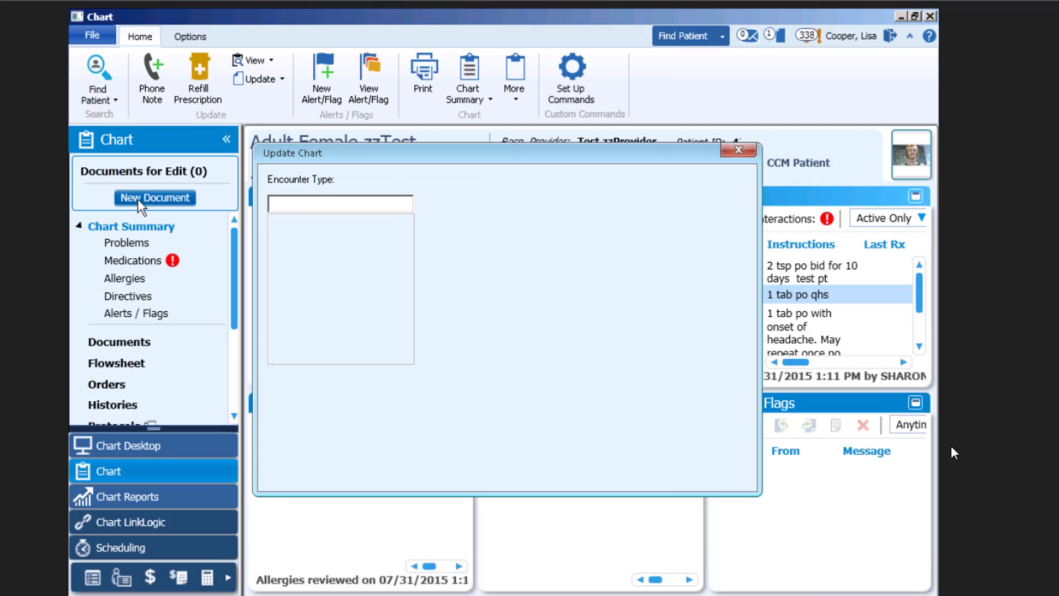
click(641, 479)
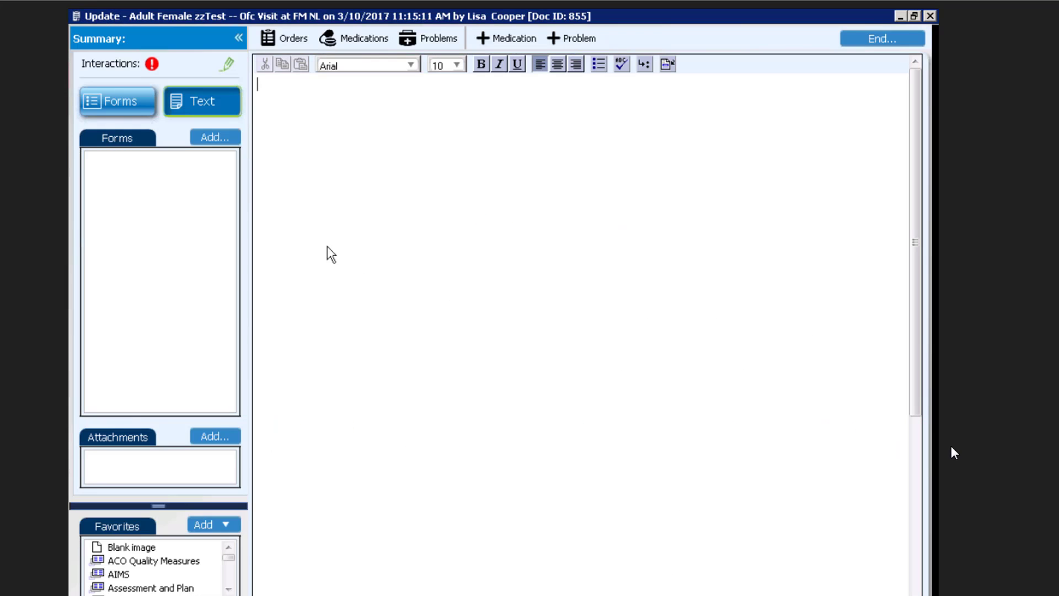
click(213, 139)
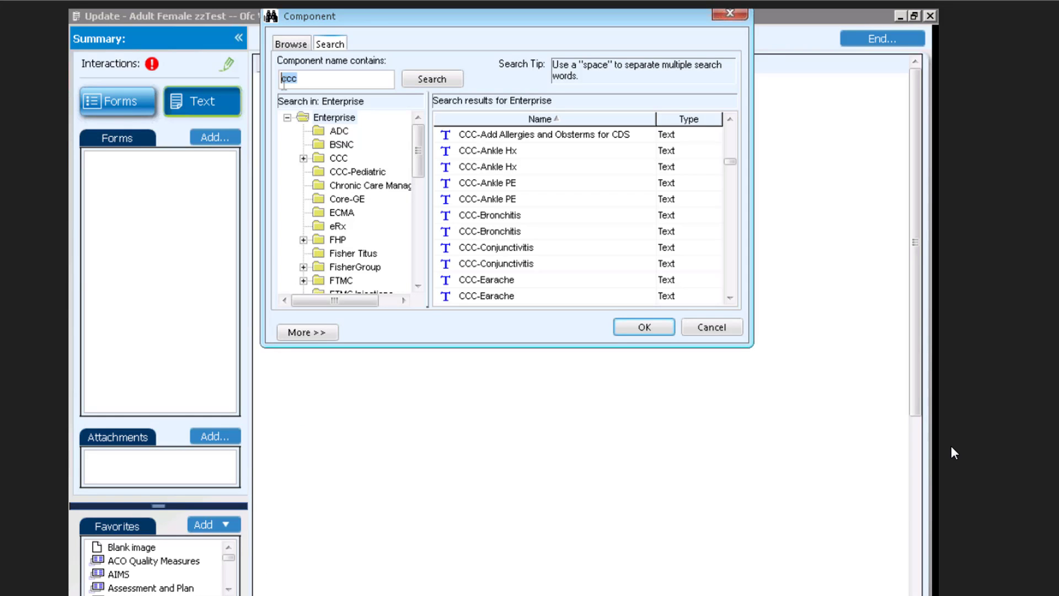
text(text file editor)
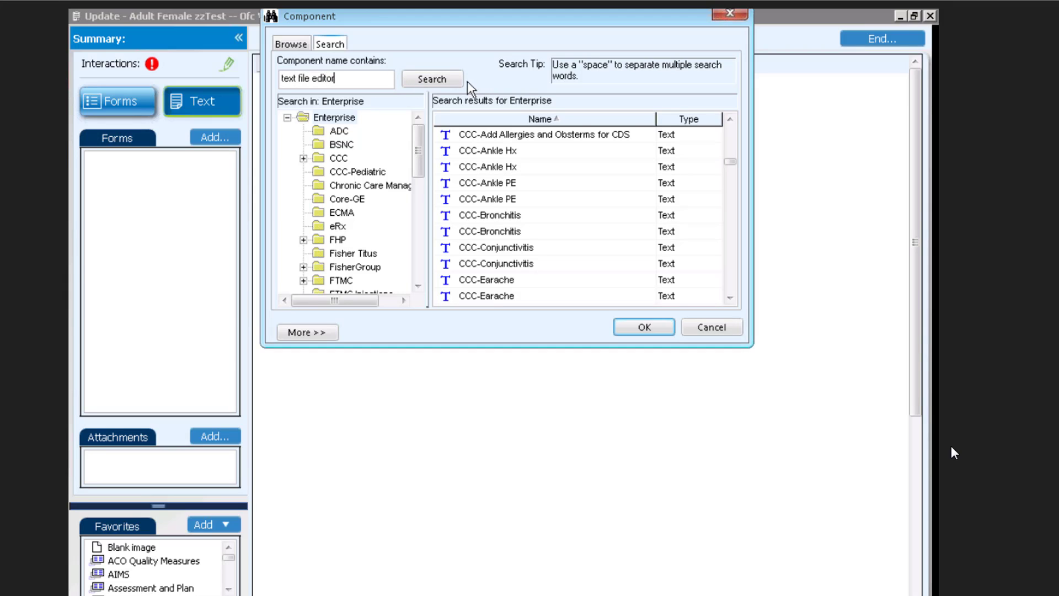
click(450, 82)
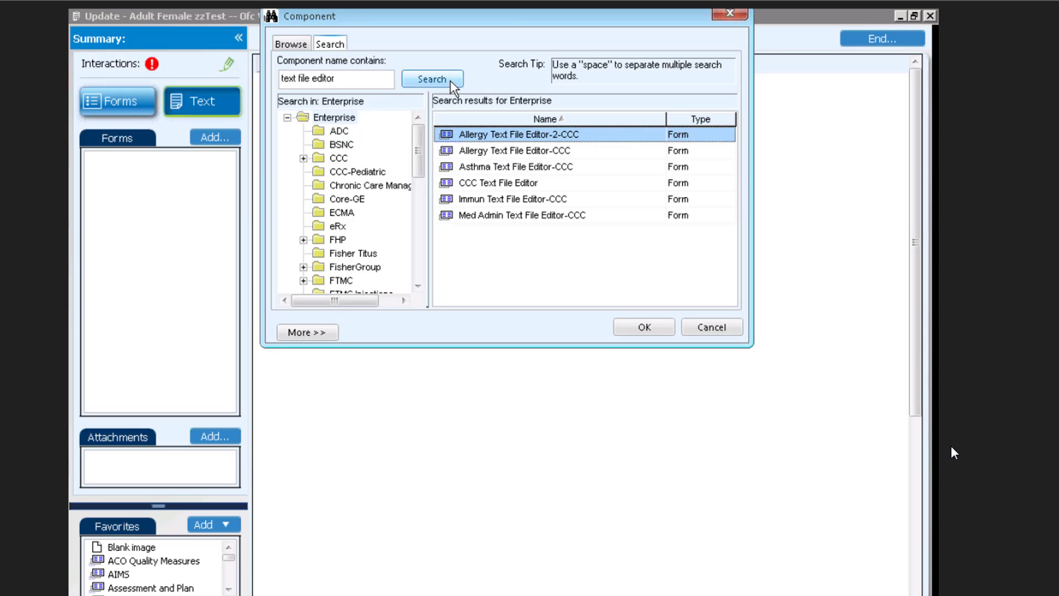
click(492, 183)
click(638, 329)
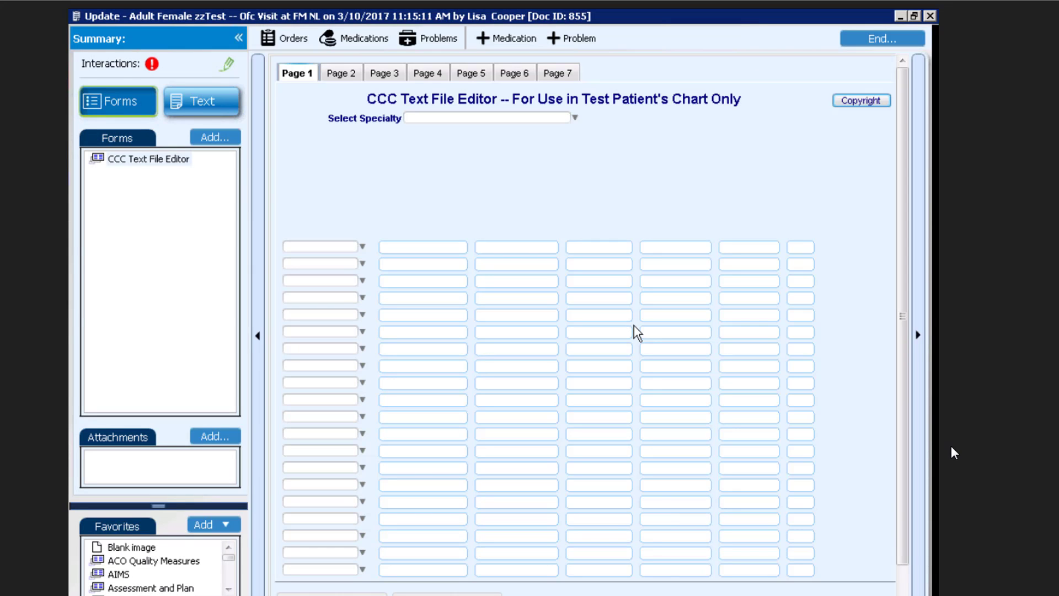
Set the text file editor to Family Practice and the CPOE A&P-CCC encounter form, and insert the values for editing on pages 1 and 2.
click(575, 120)
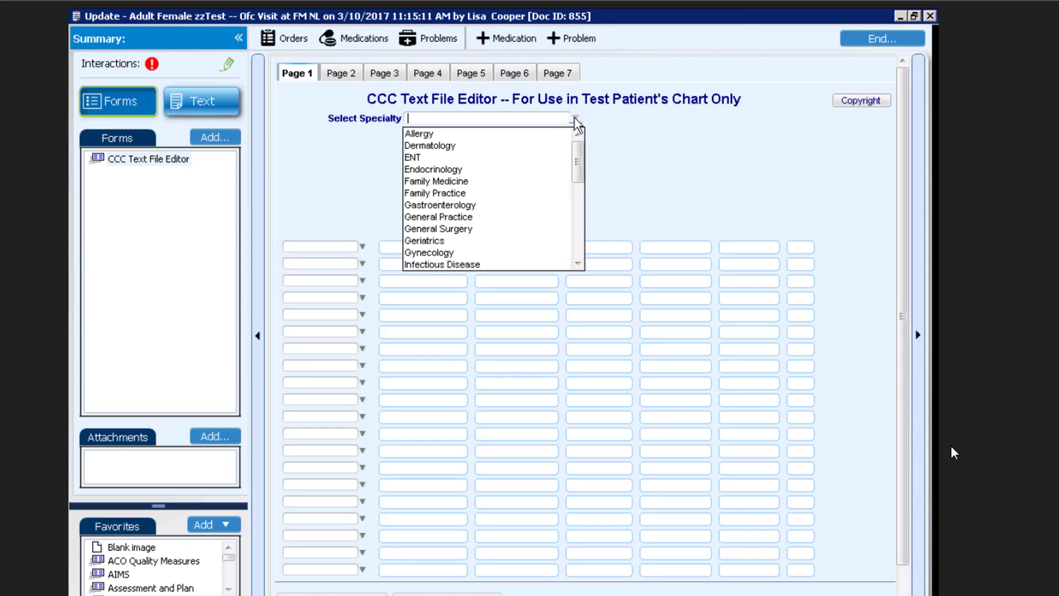
click(499, 194)
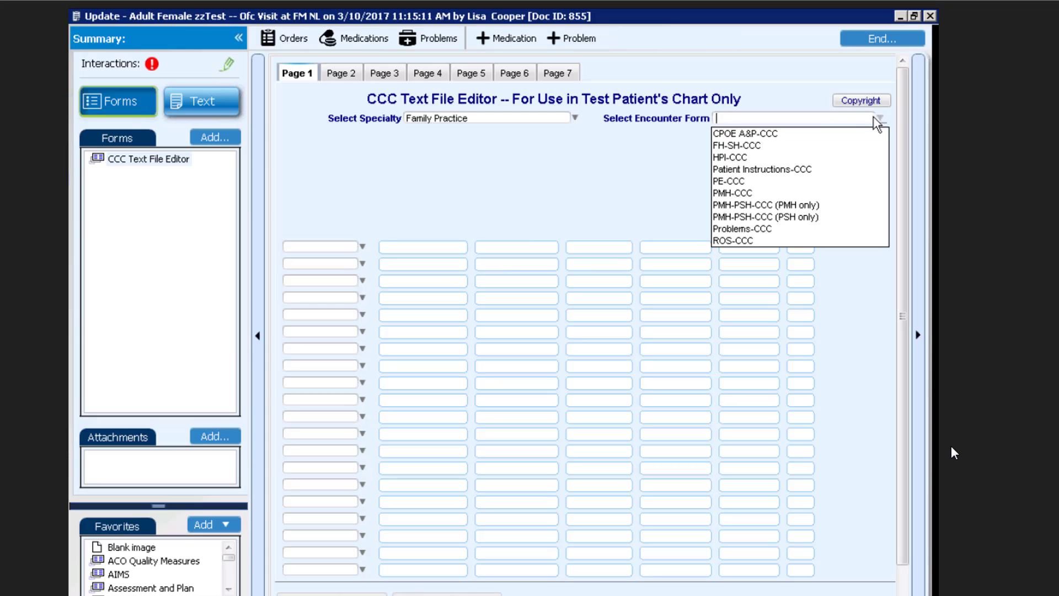
click(795, 133)
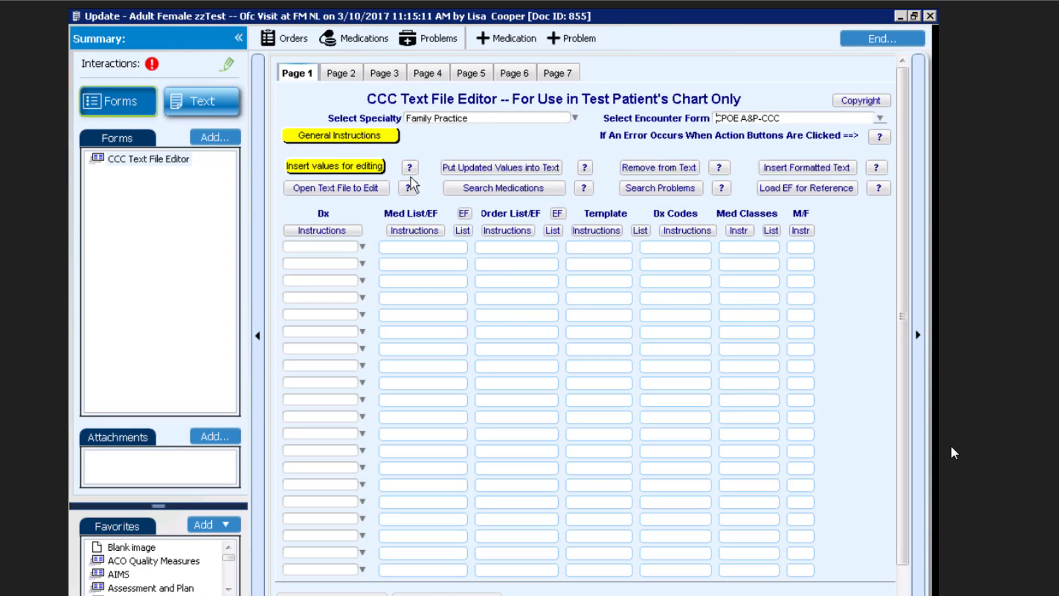
click(324, 169)
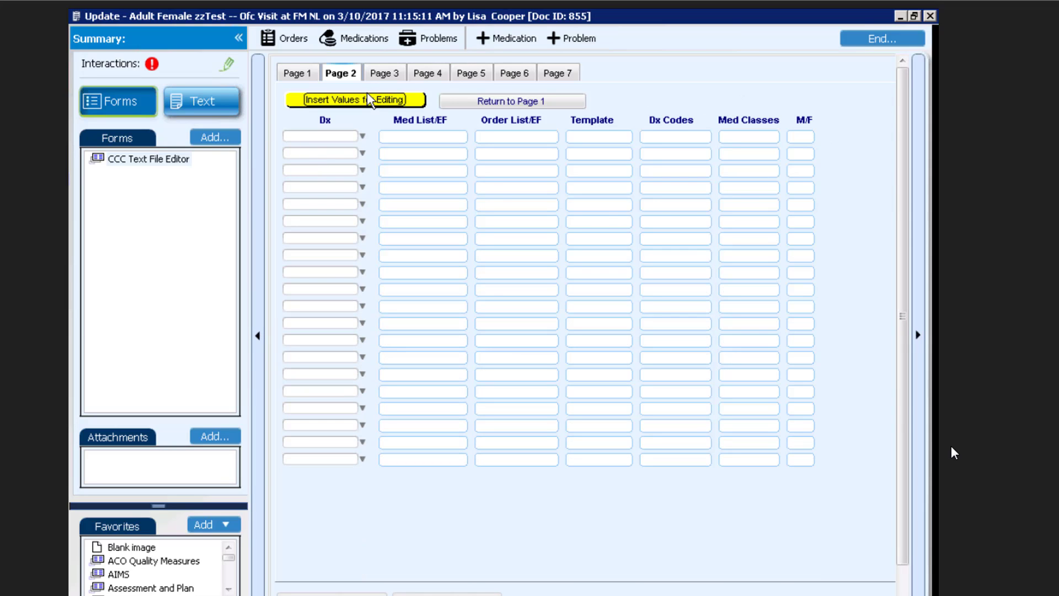
click(368, 97)
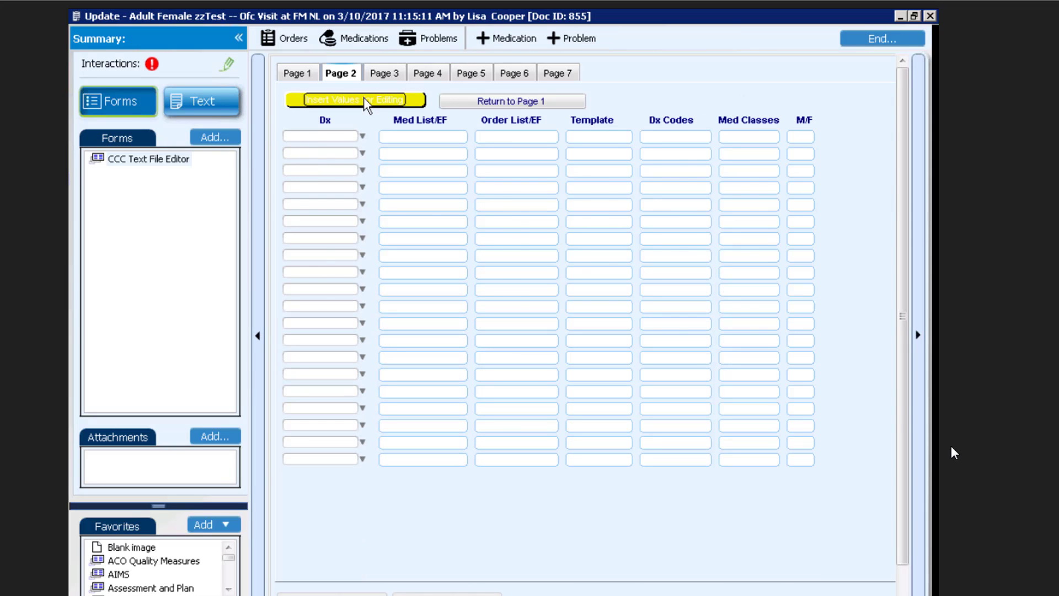
Insert the values for editing on the remaining pages through page 7, and return to the Hypertension medication list on page 1.
click(364, 100)
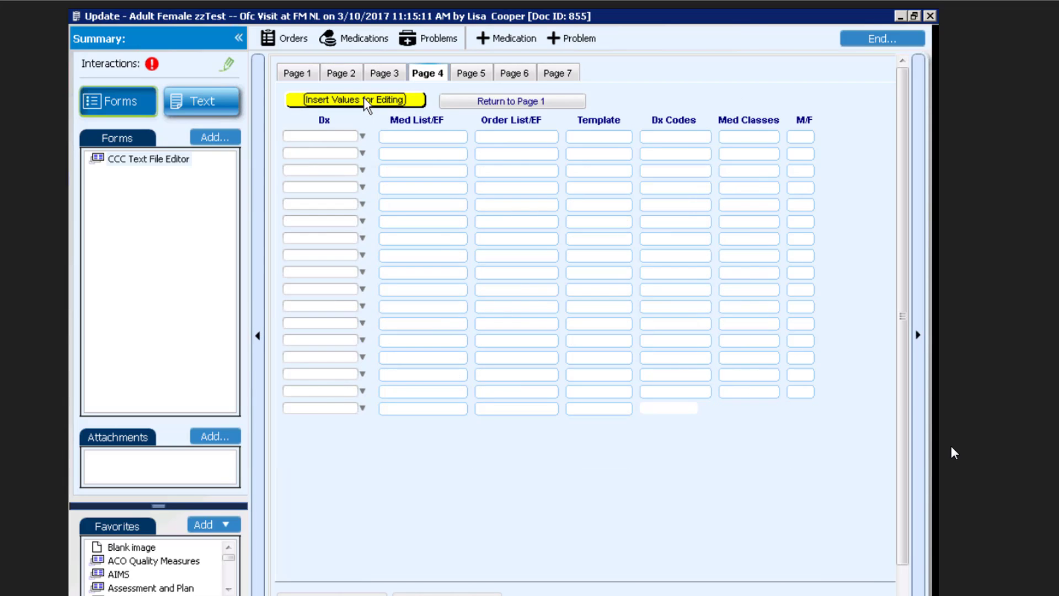
click(364, 101)
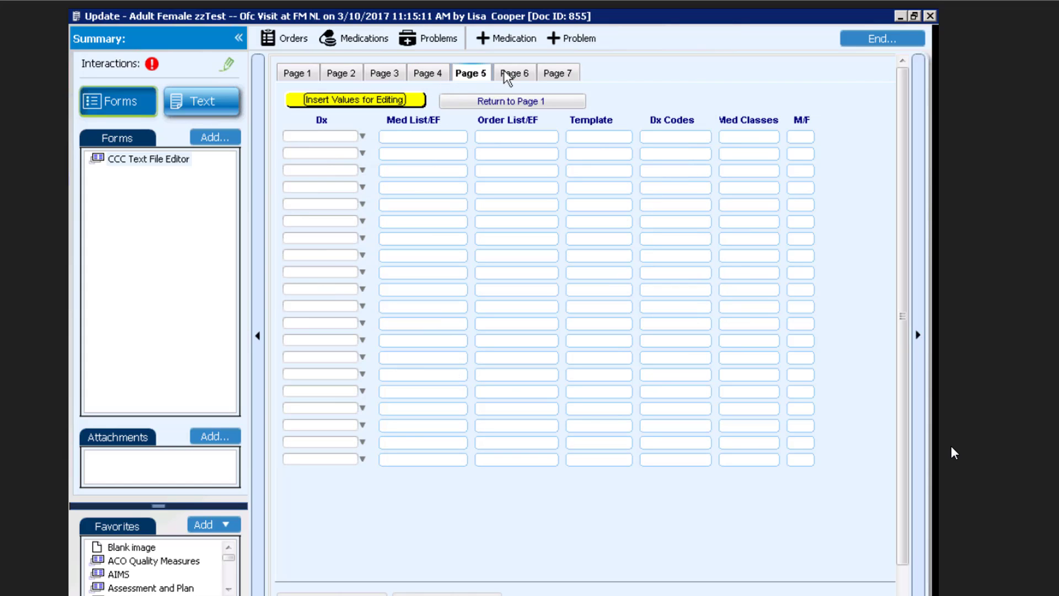
click(364, 102)
click(365, 100)
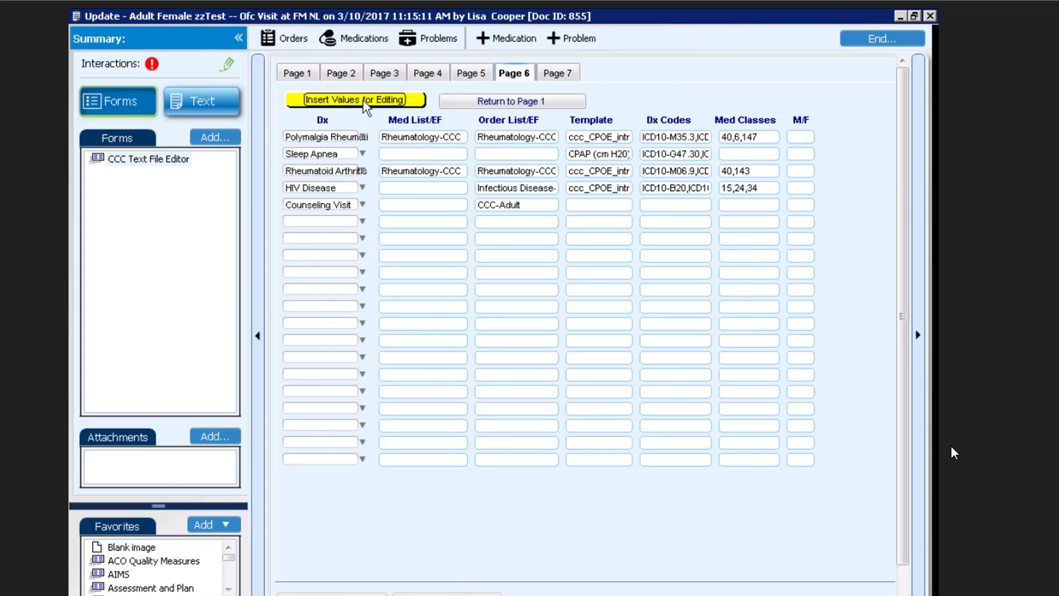
click(365, 100)
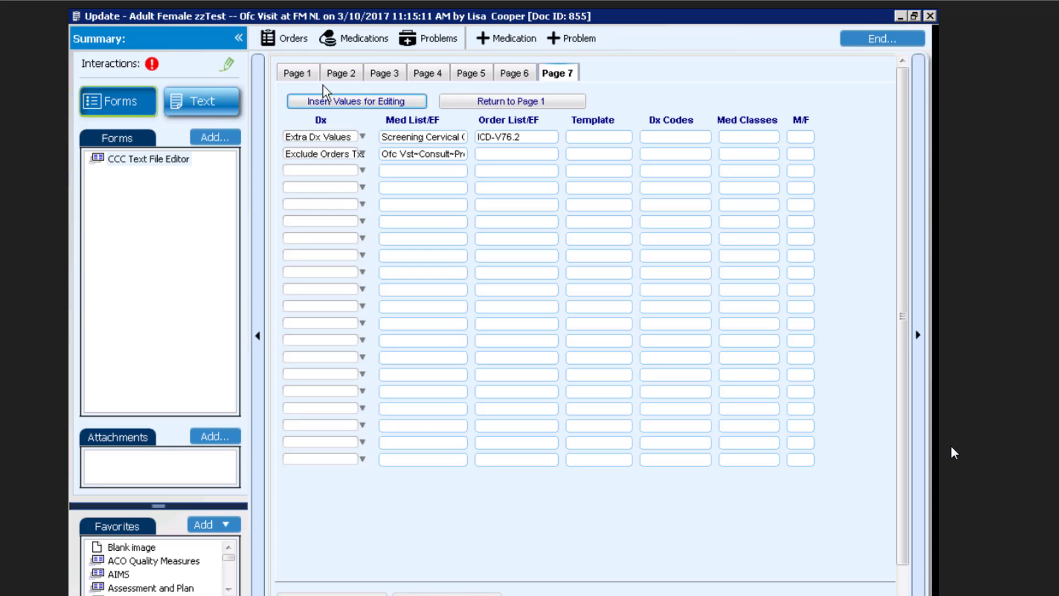
click(301, 74)
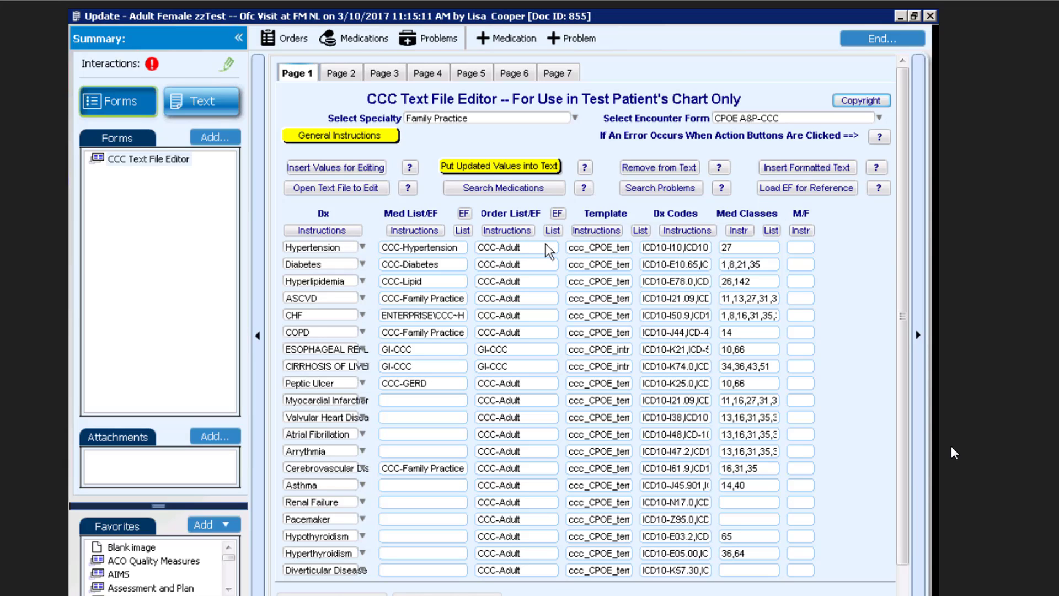
click(453, 245)
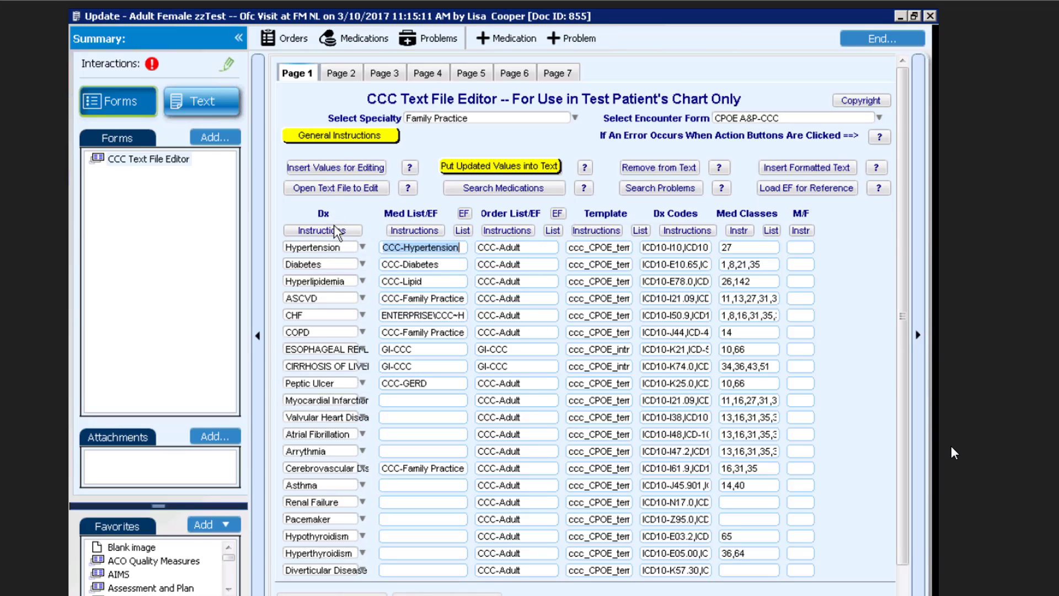
Open the text file behind the CPOE A&P-CCC form, review its diagnosis entries and settings lines, and close it.
click(332, 189)
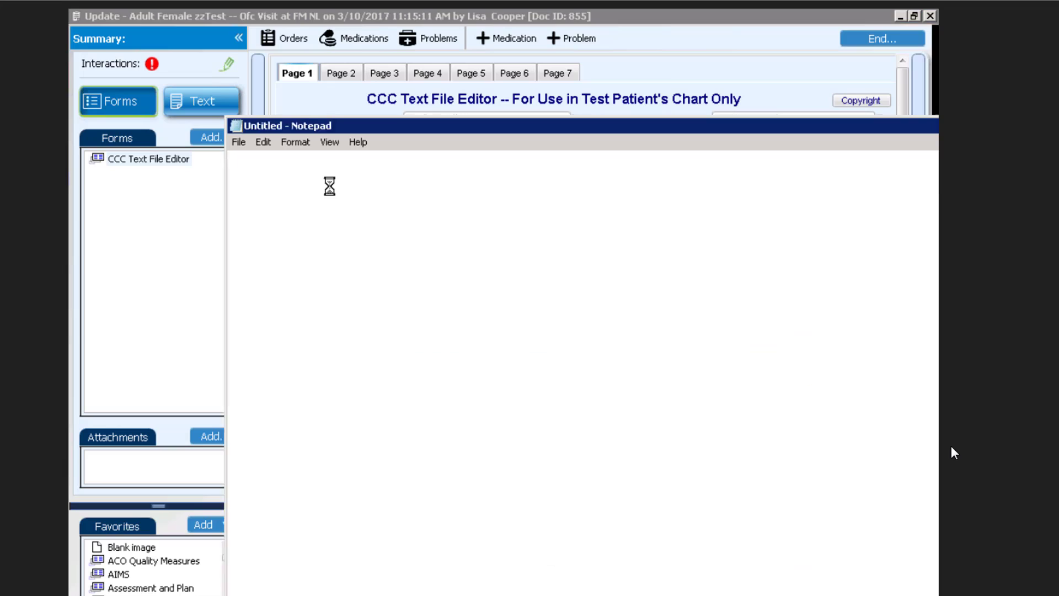
drag(501, 127, 344, 50)
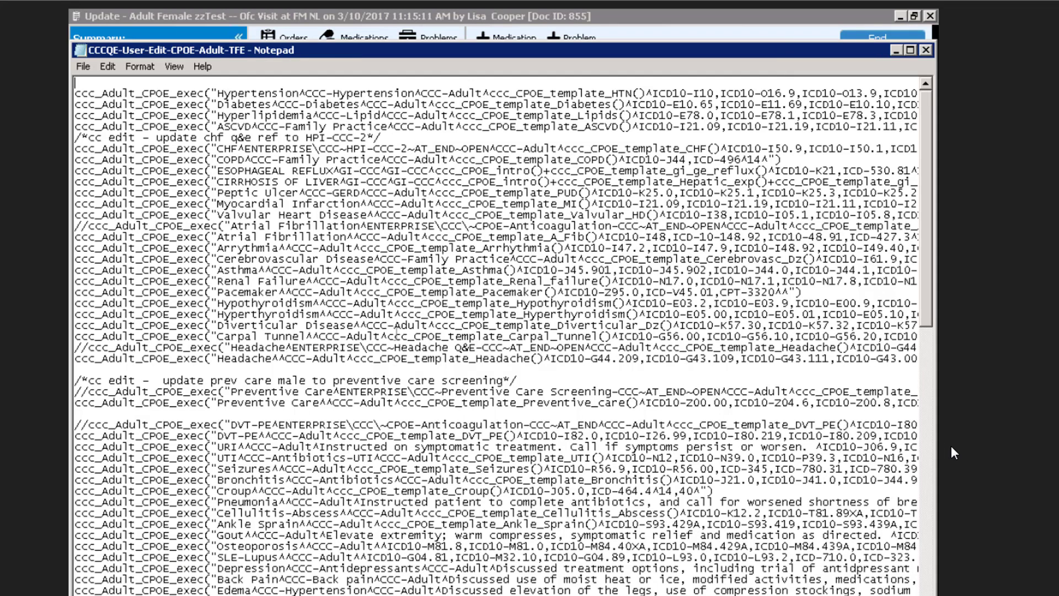
scroll(951, 445, down, 20)
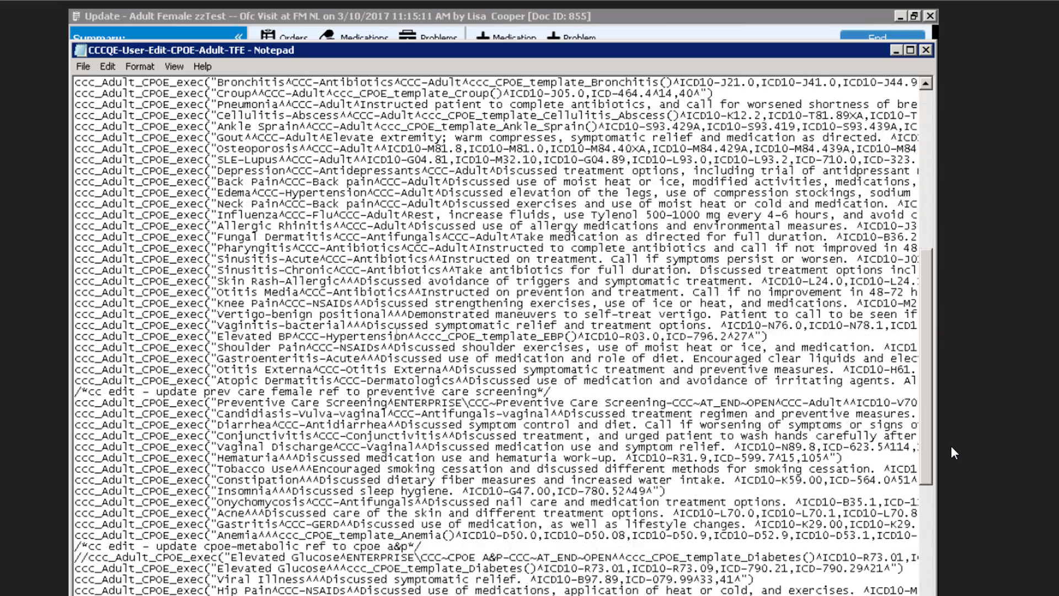
scroll(950, 445, down, 8)
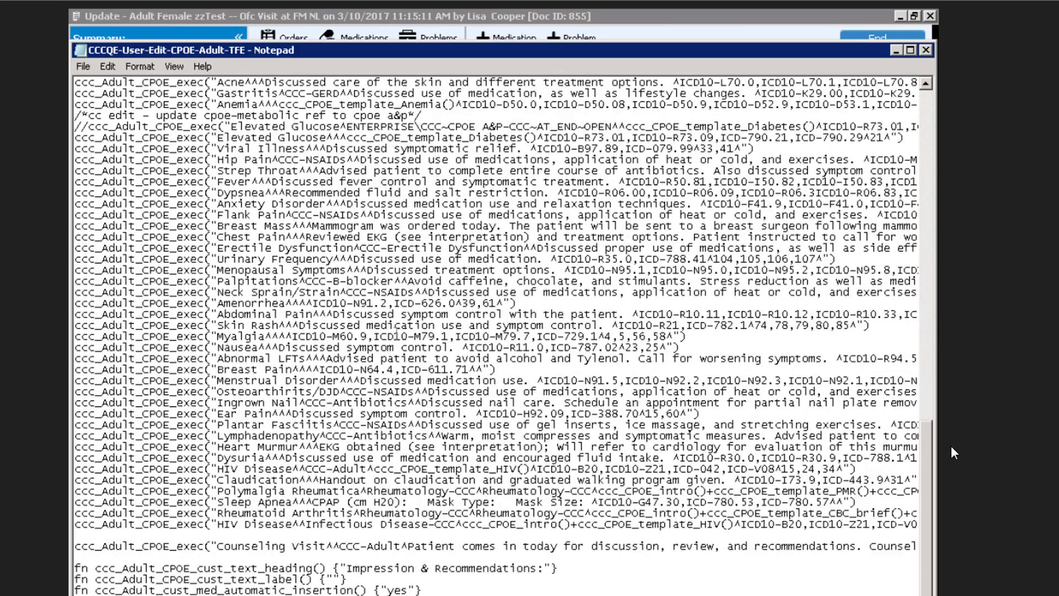
scroll(950, 445, down, 1)
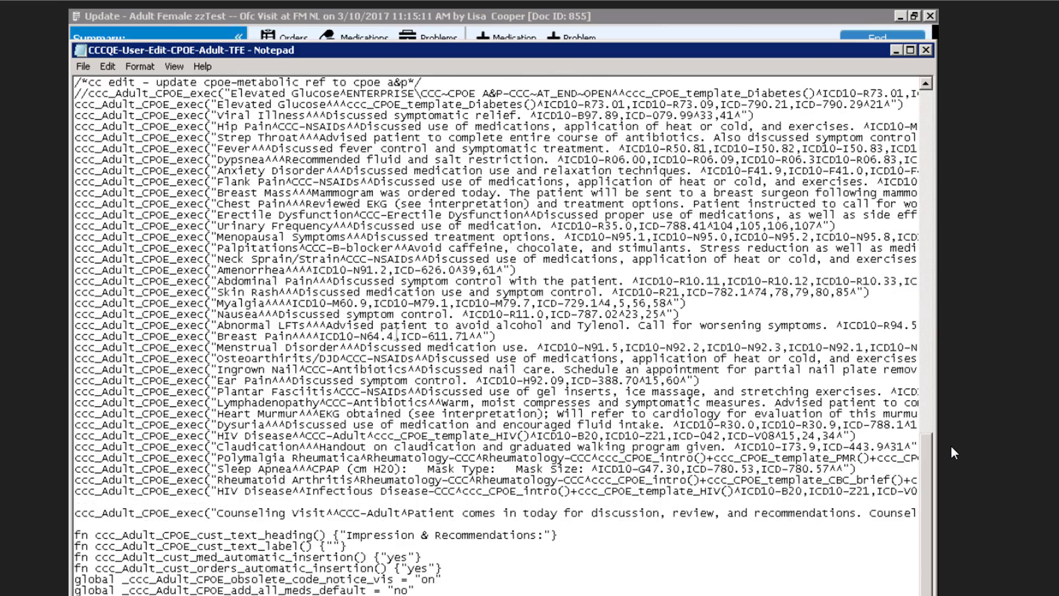
scroll(951, 445, up, 6)
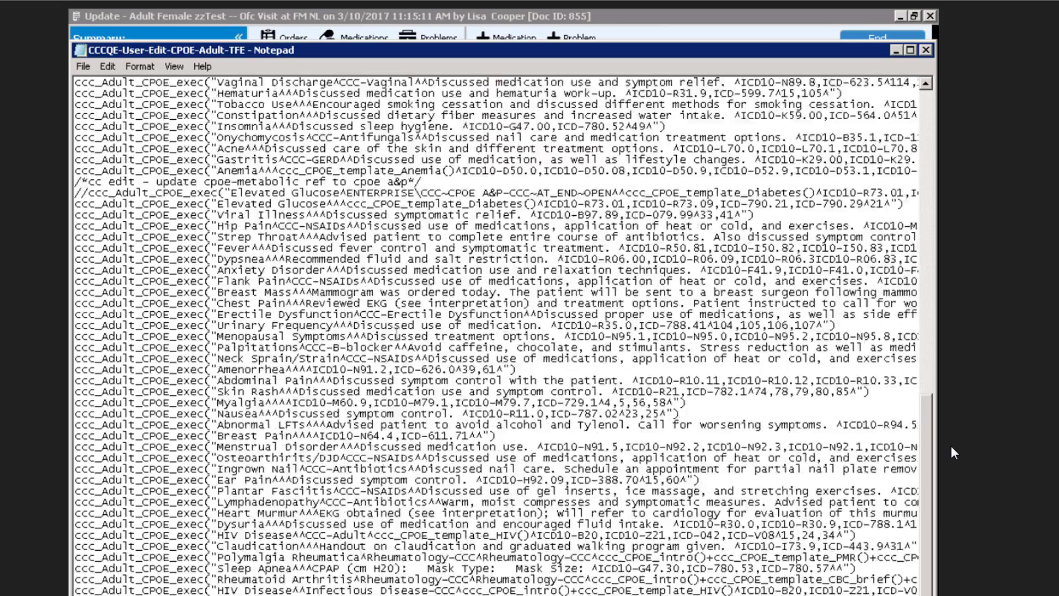
scroll(951, 445, up, 14)
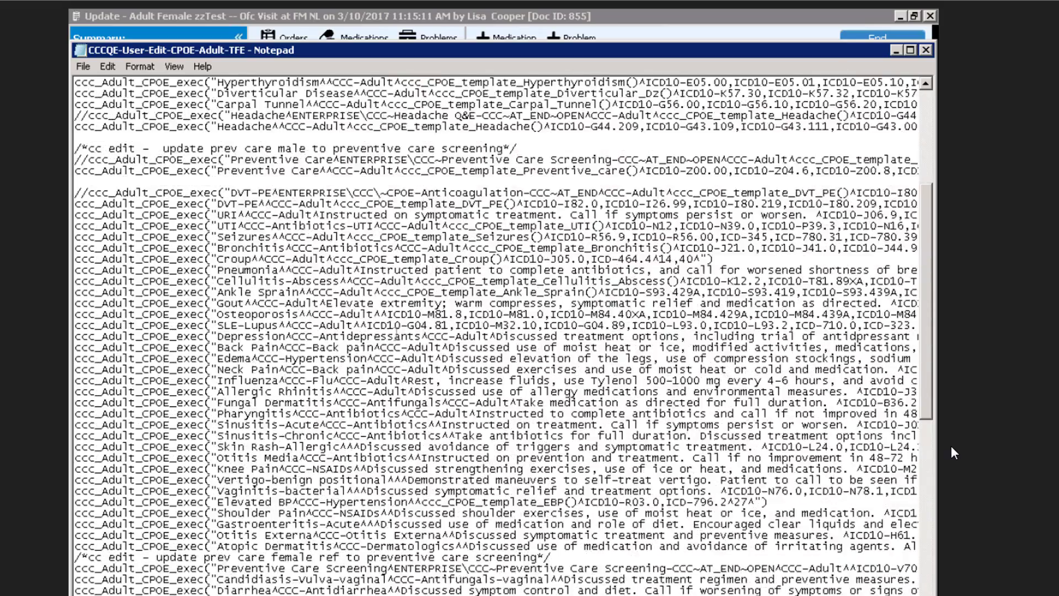
scroll(950, 445, up, 6)
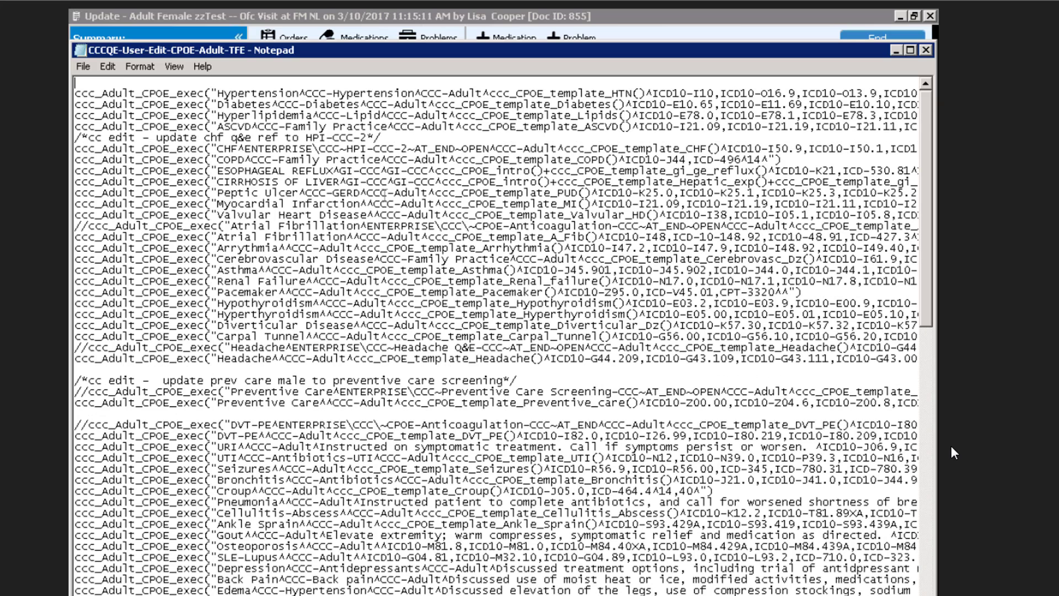
click(925, 50)
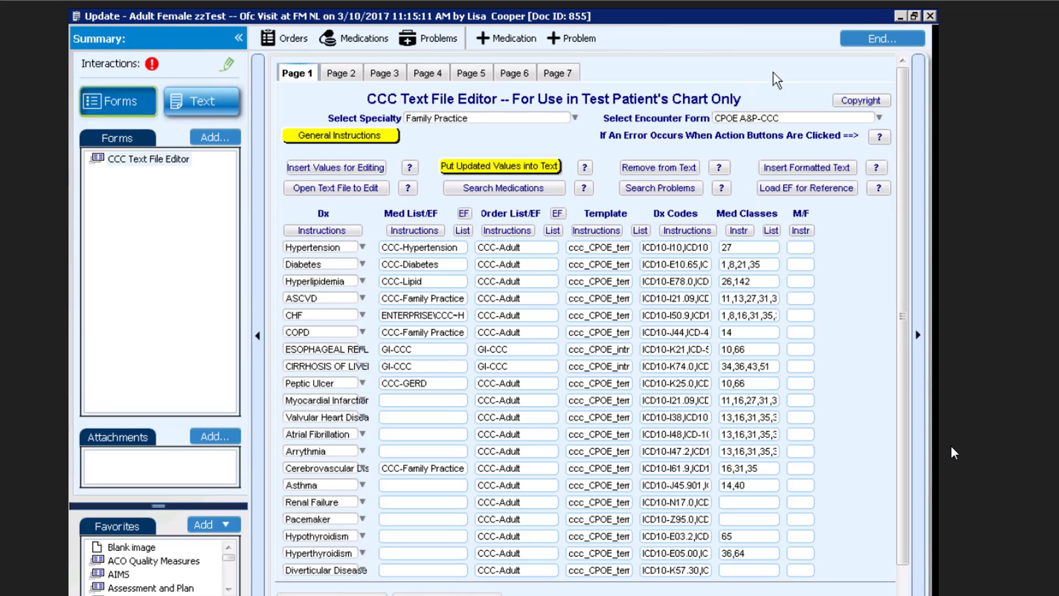
End the office visit update and discard the document.
click(904, 45)
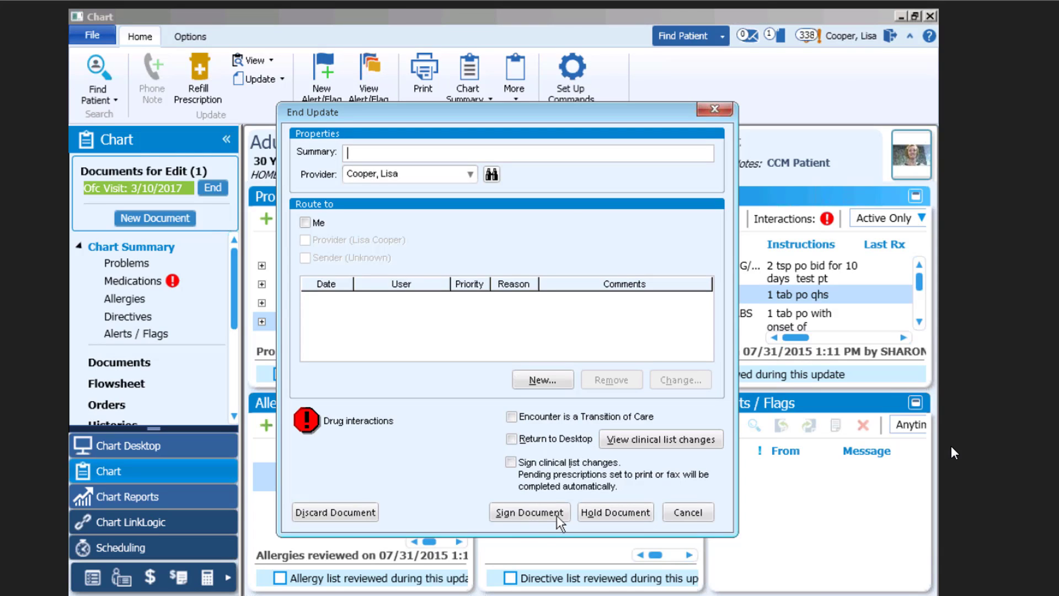
click(333, 511)
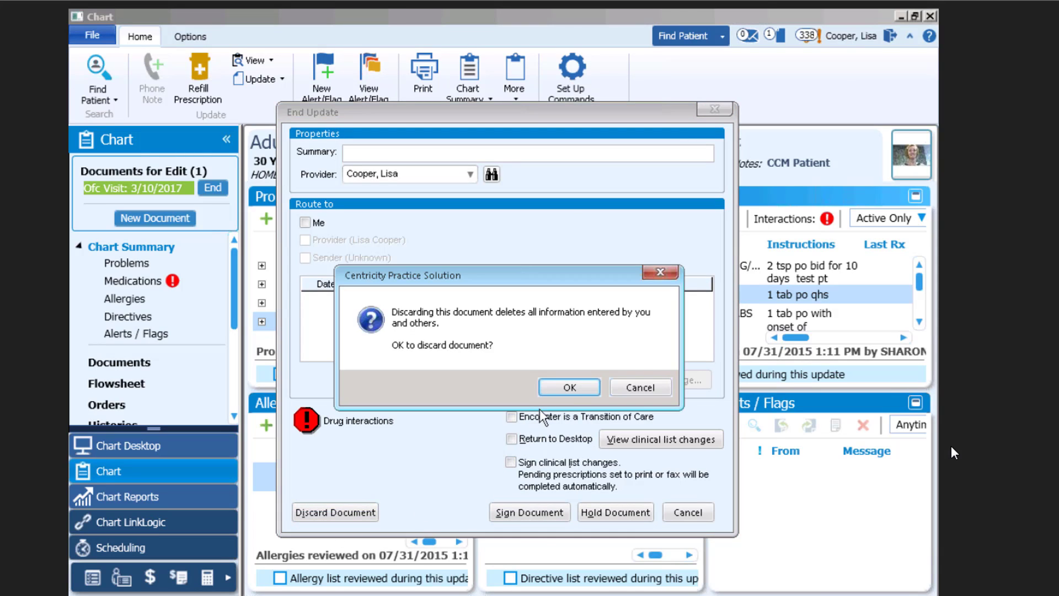
click(574, 387)
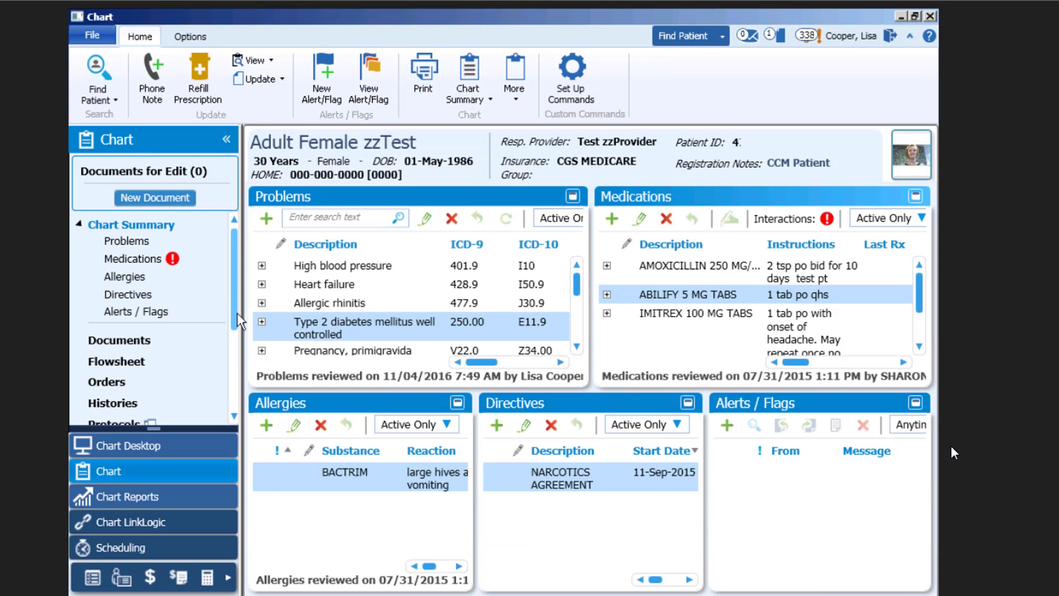
Examine the patient's protocol results for the uncontrolled A1c rule and HGBA1C schedule, comparing the Due Only and All views.
click(95, 347)
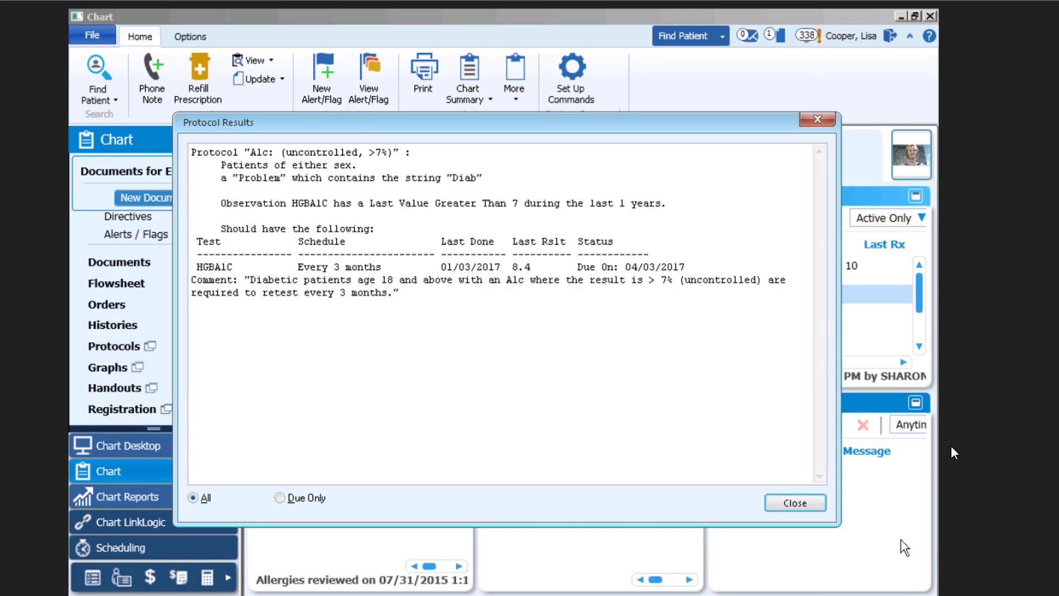
click(820, 503)
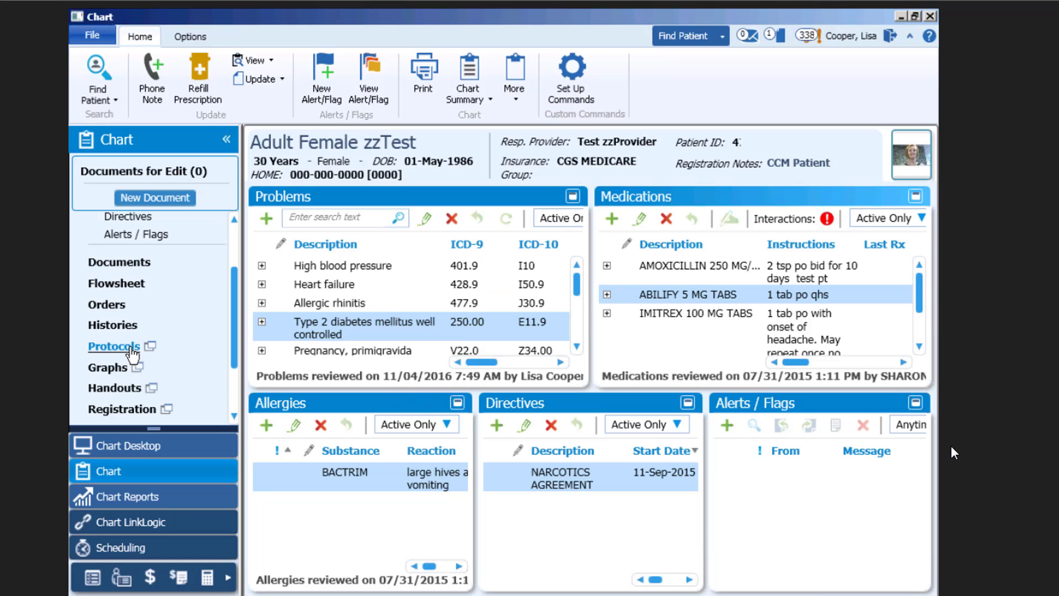
click(125, 348)
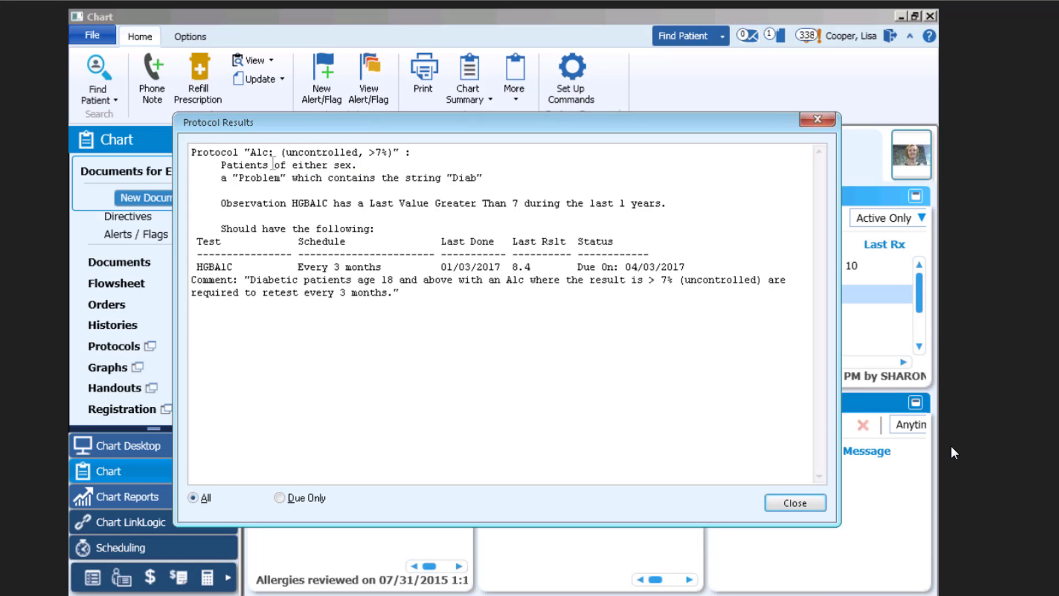
drag(200, 157, 421, 153)
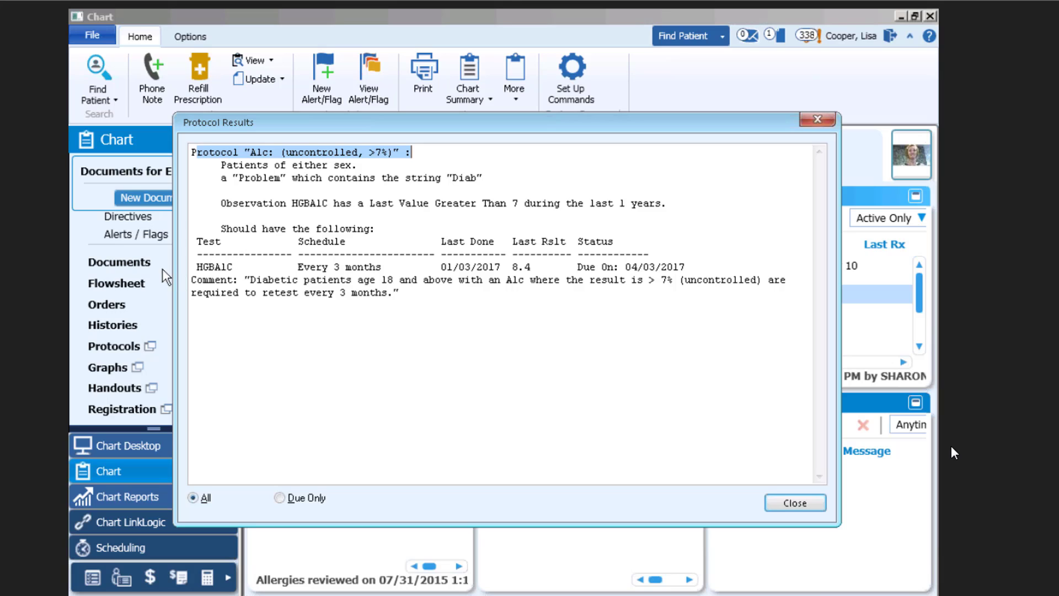
drag(191, 266, 655, 264)
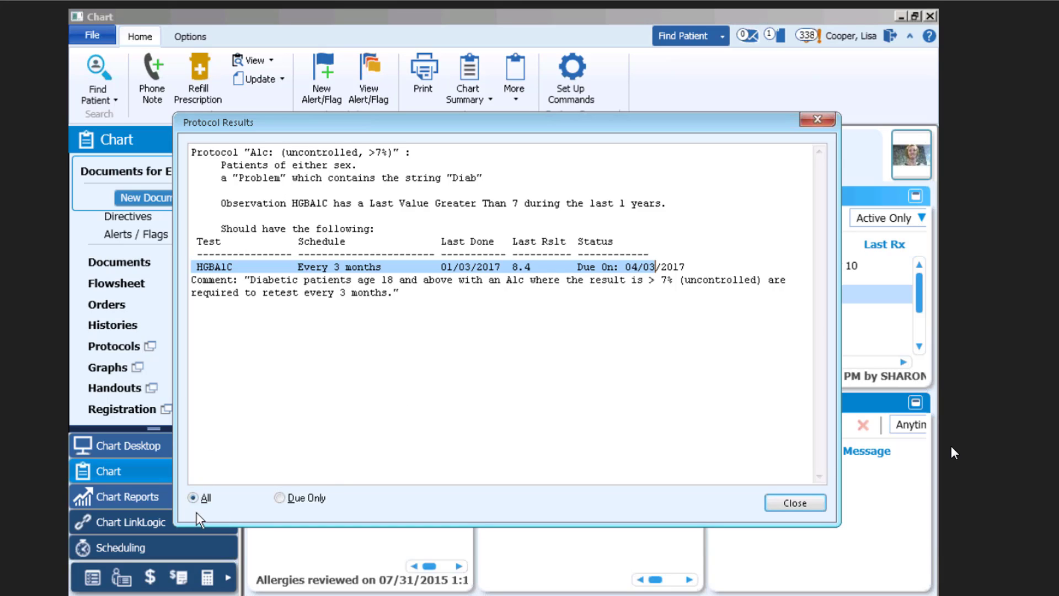
click(280, 498)
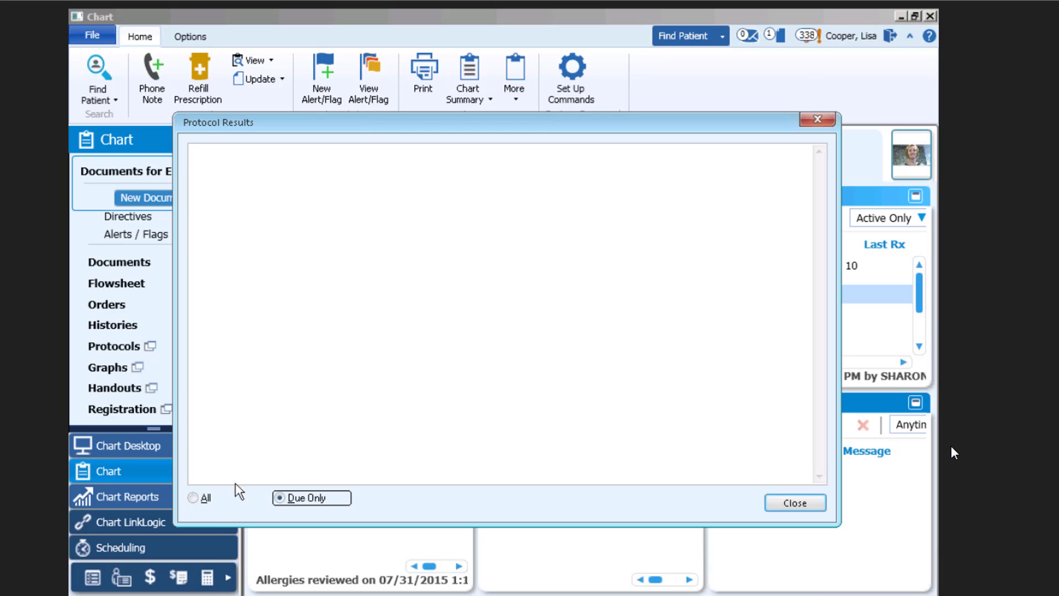
click(195, 498)
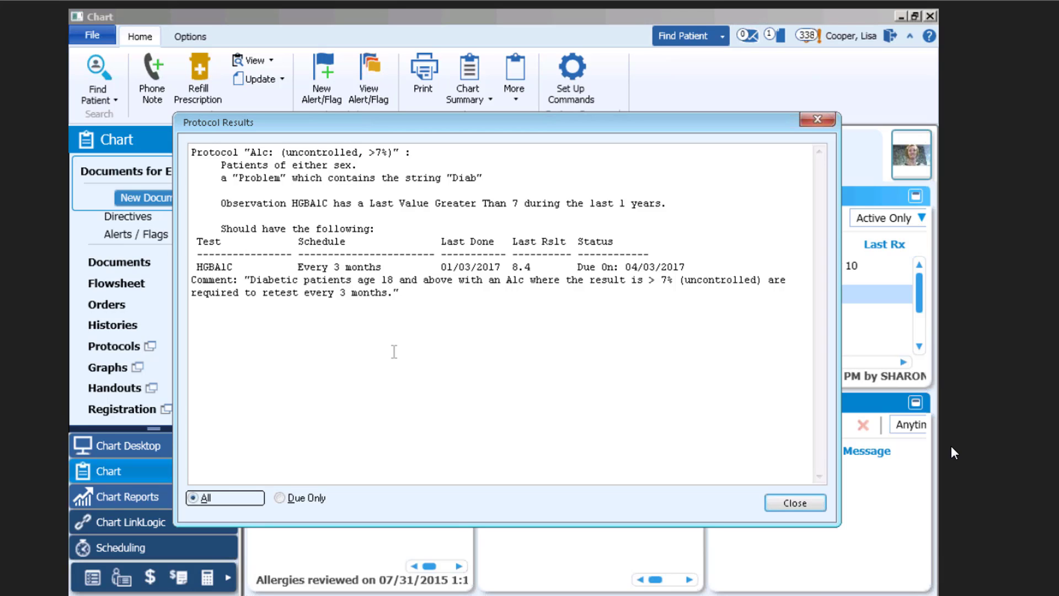
click(779, 503)
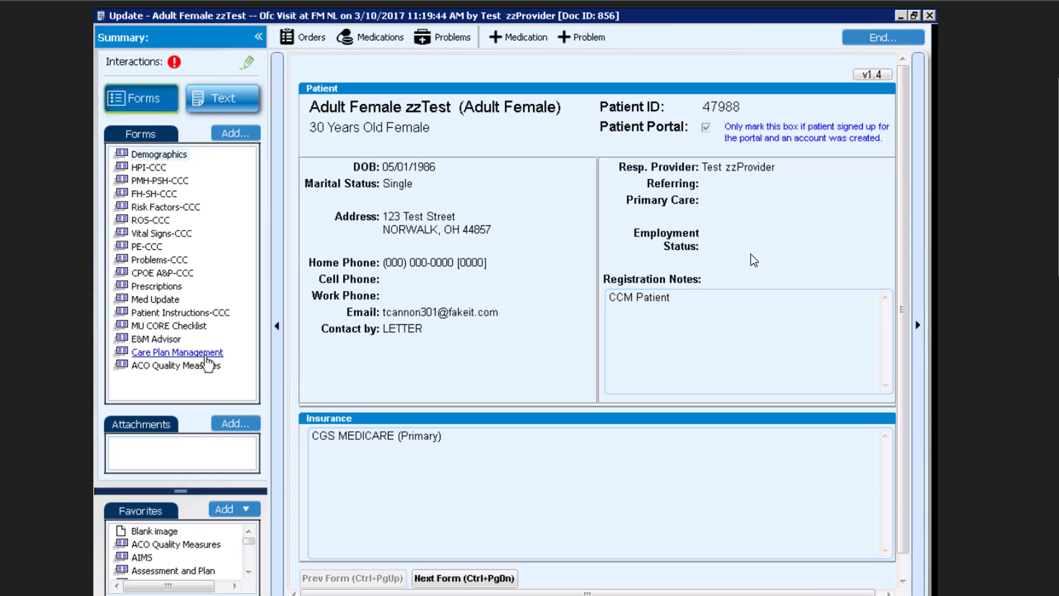
View the care plan's Reduce Total Cholesterol Levels goal and its instructions, and inspect its update form without saving.
click(205, 356)
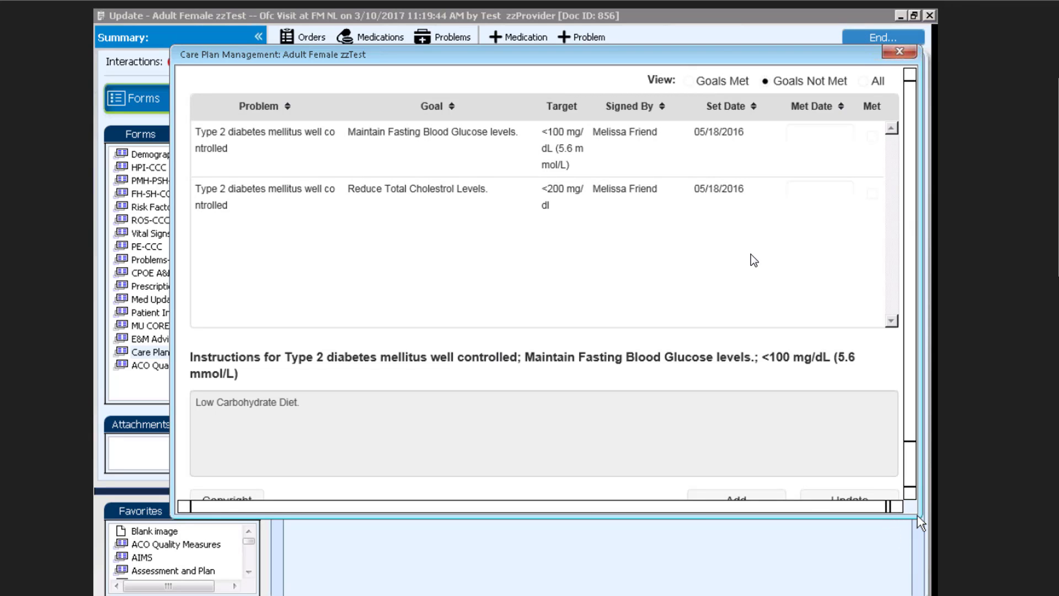
click(911, 494)
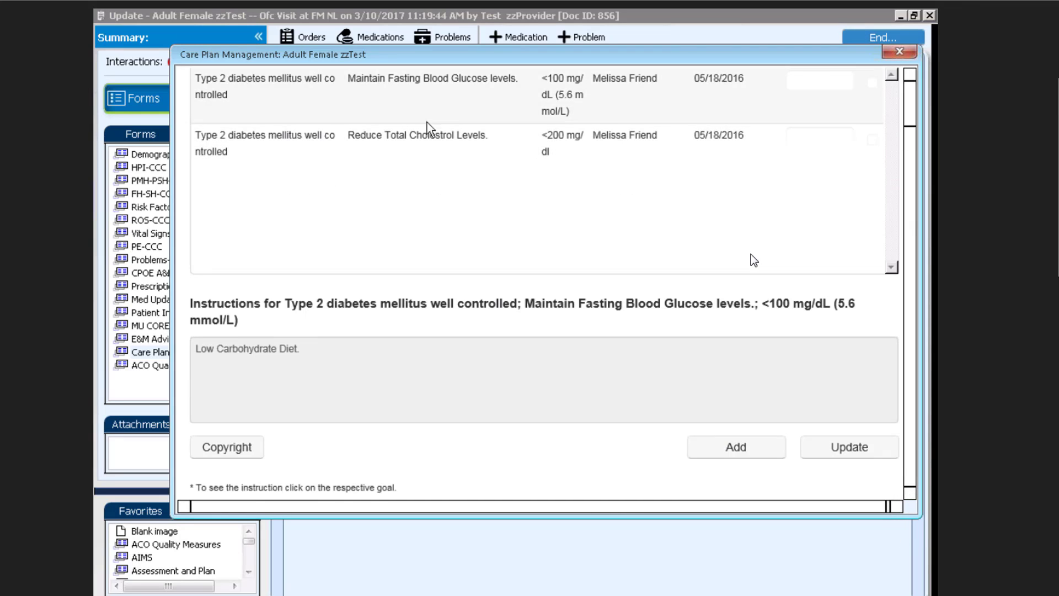
click(388, 176)
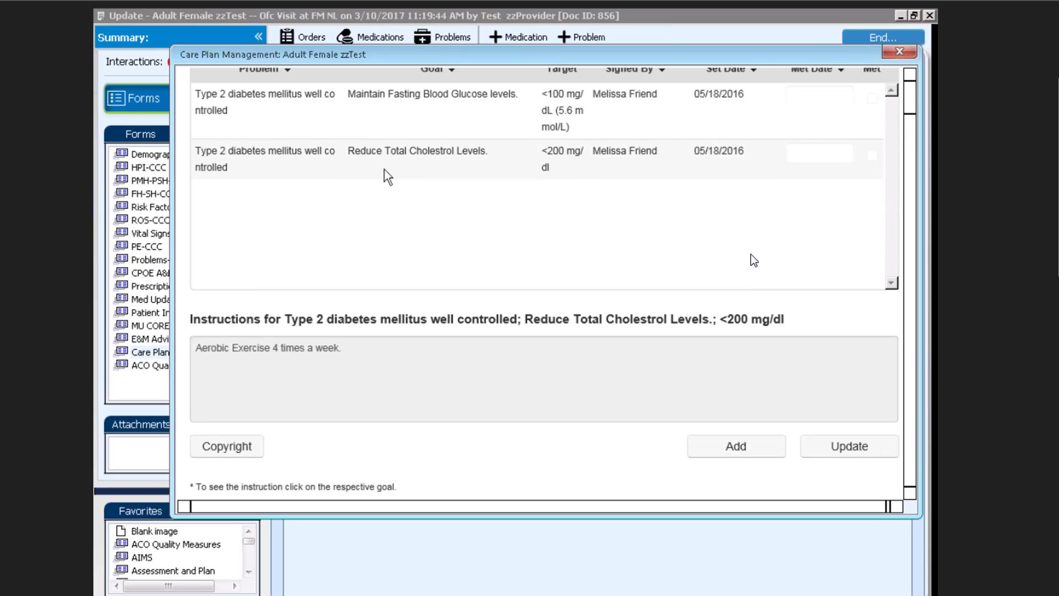
click(852, 449)
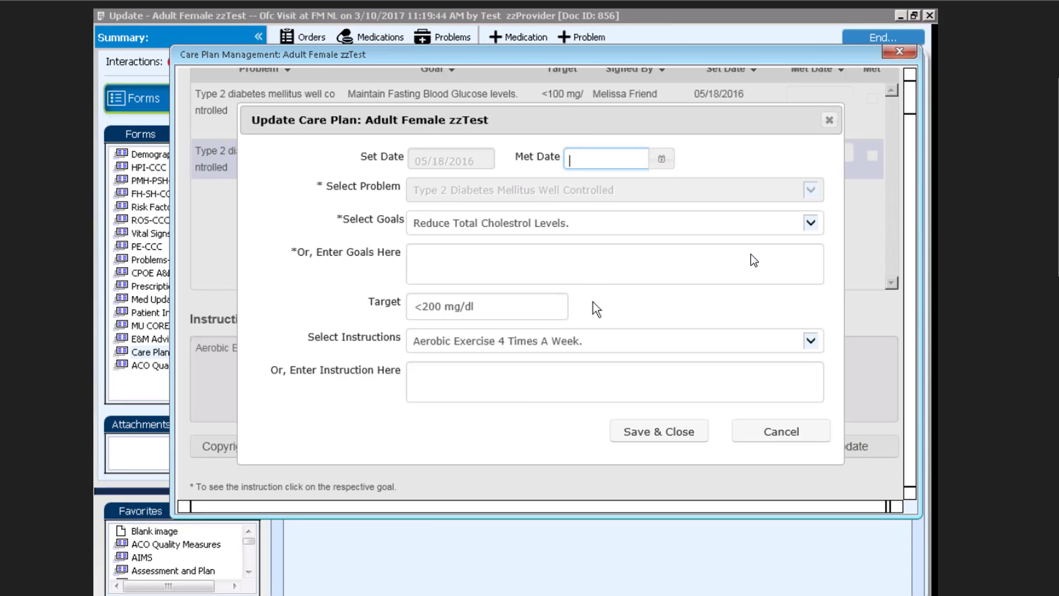
click(794, 432)
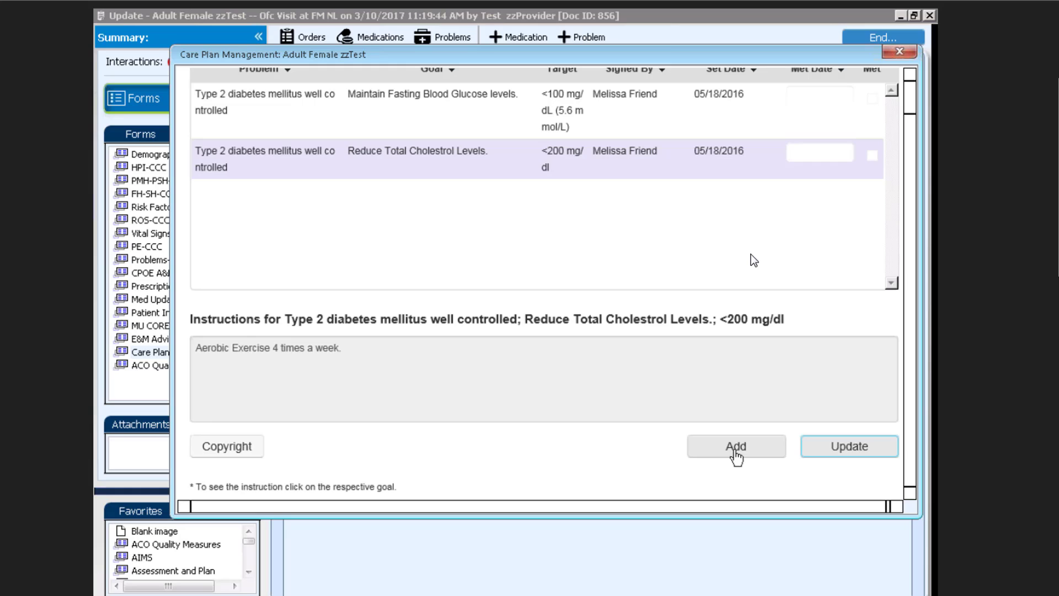
Start a new care plan entry for High Blood Pressure with the custom goal "reduce sodium".
click(735, 447)
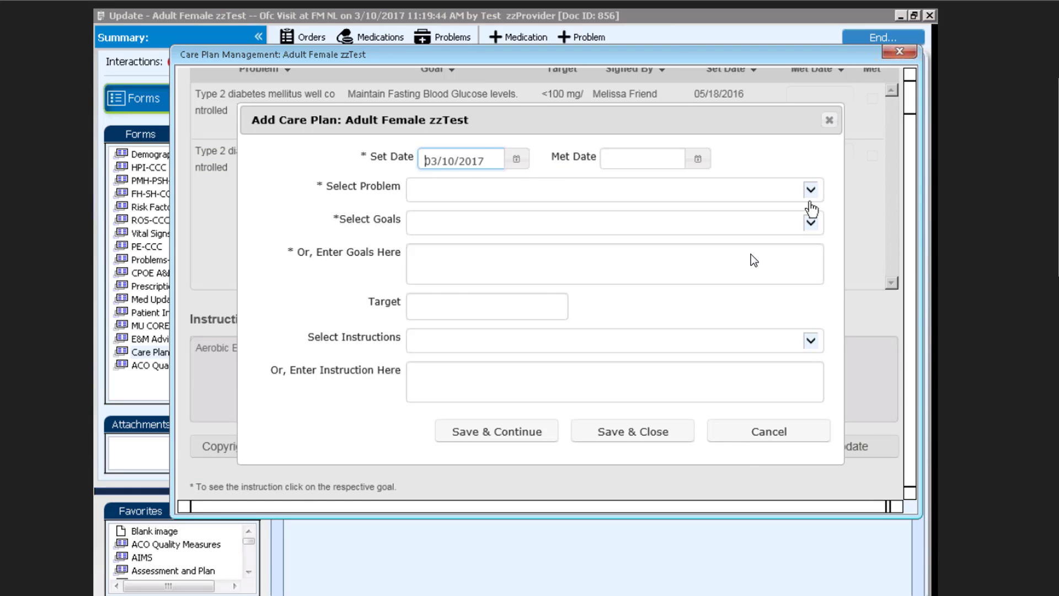
click(810, 205)
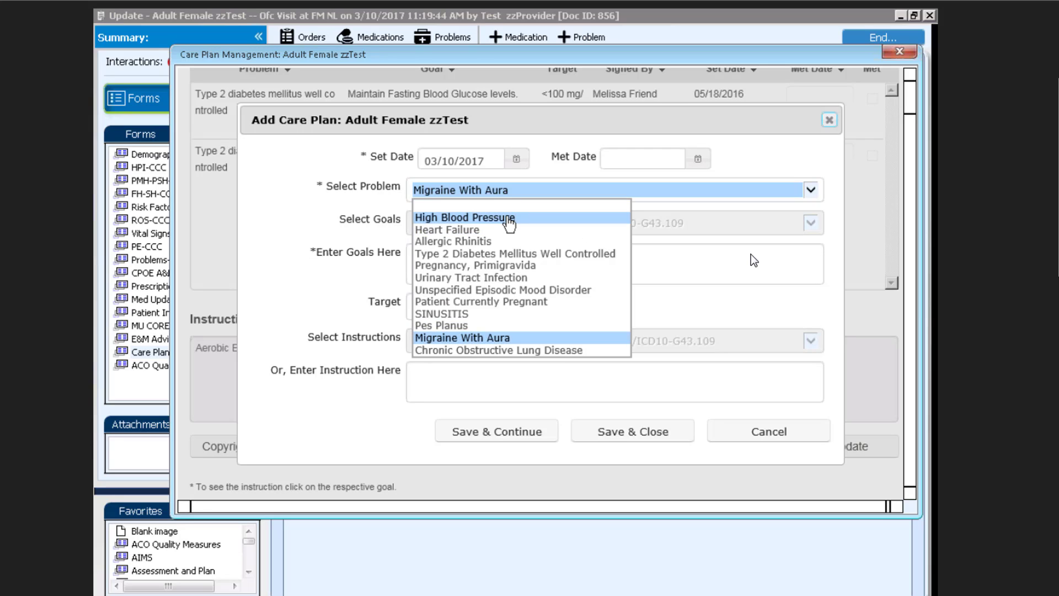
click(508, 219)
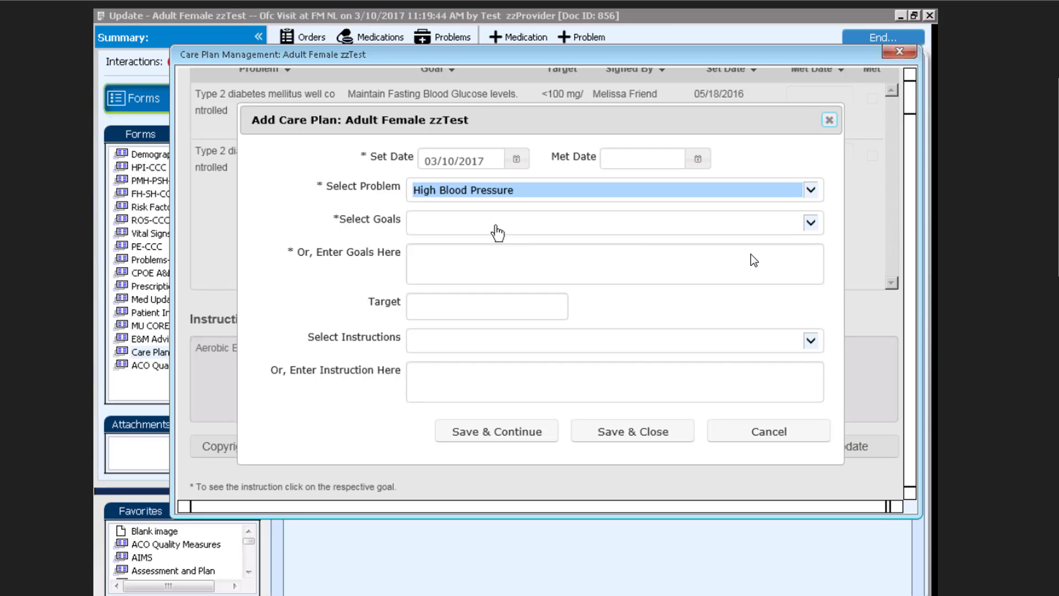
click(810, 223)
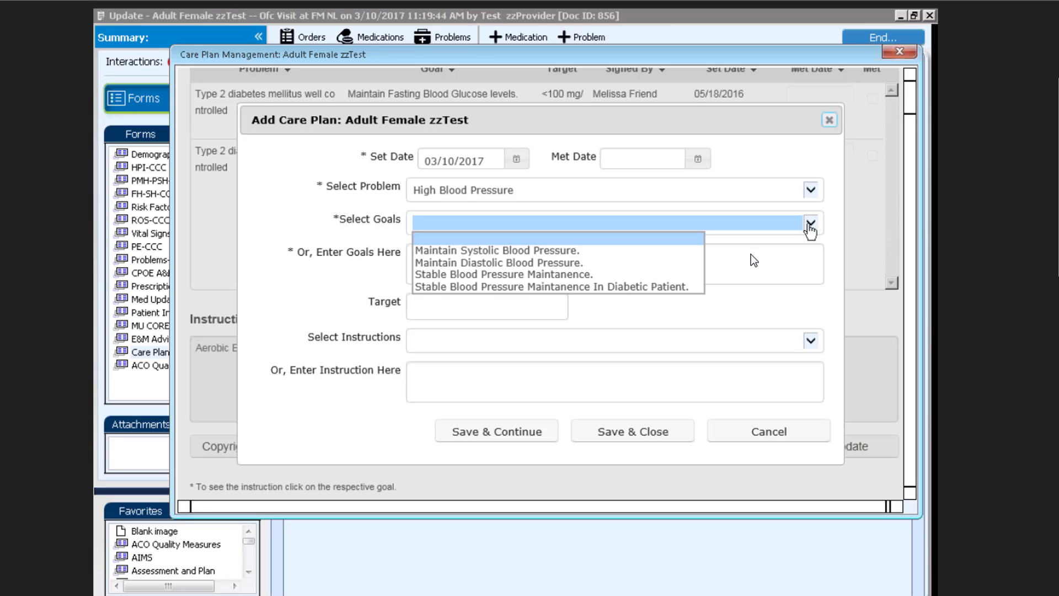
click(809, 223)
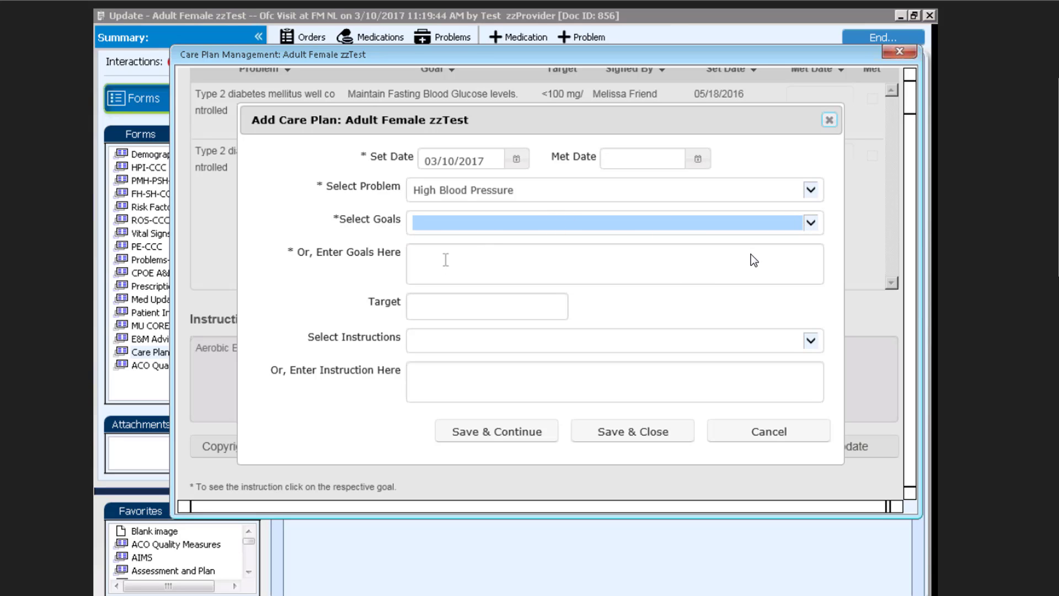
click(444, 259)
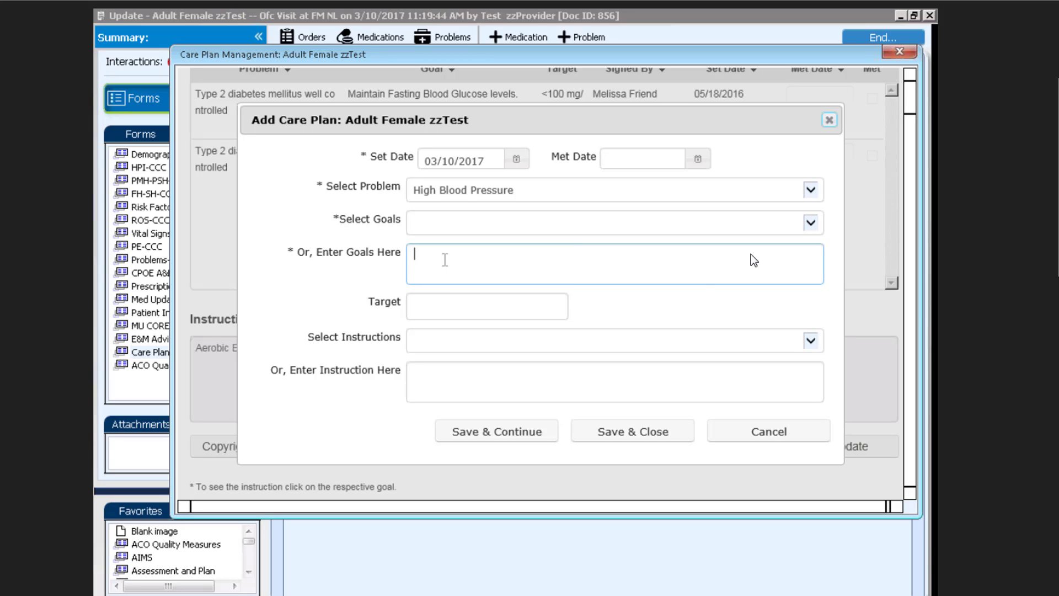
text(reduce sodium)
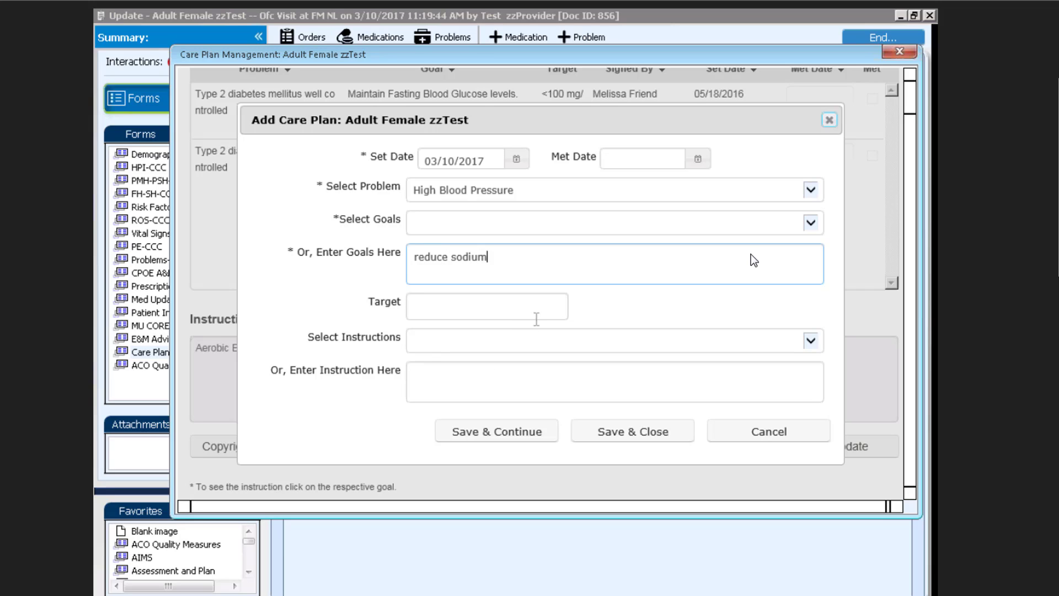
click(508, 310)
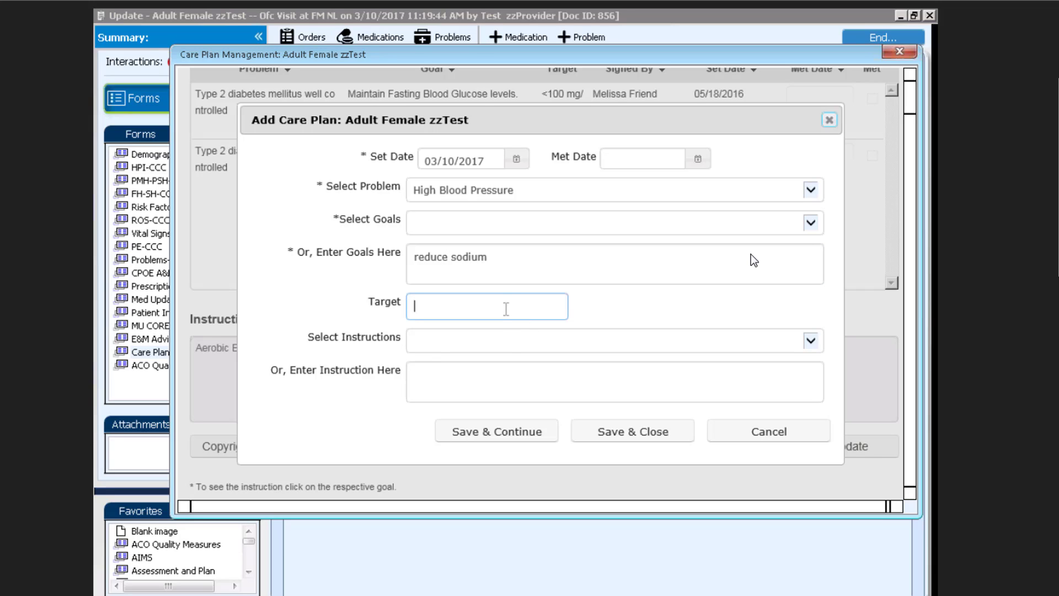